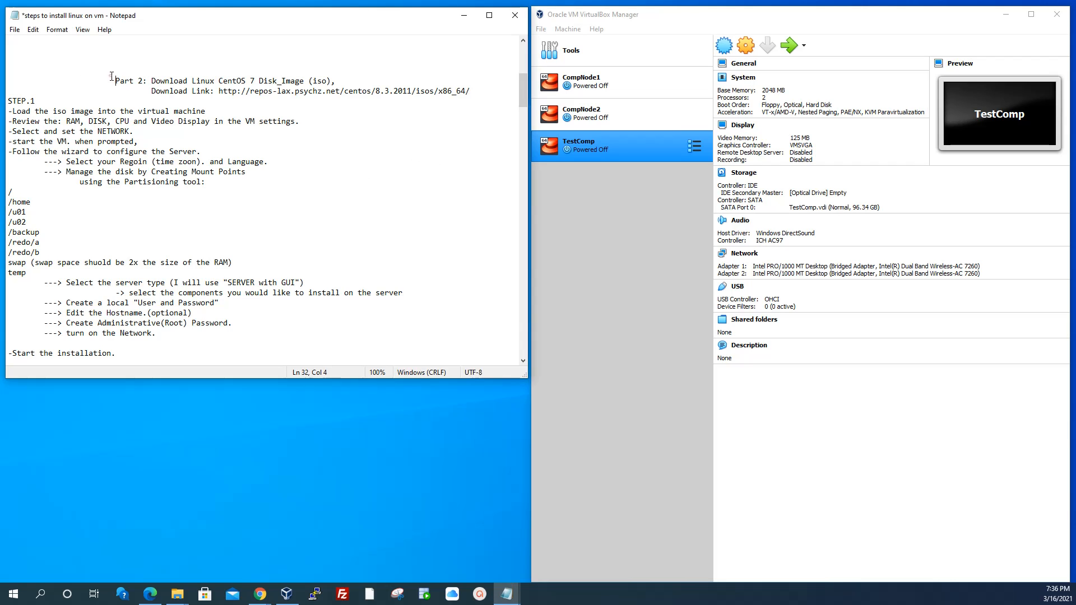
Review the Part 2 notes on downloading the CentOS 7 disk image and its link
left_click_drag(112, 79, 356, 189)
left_click(356, 189)
left_click_drag(149, 80, 336, 82)
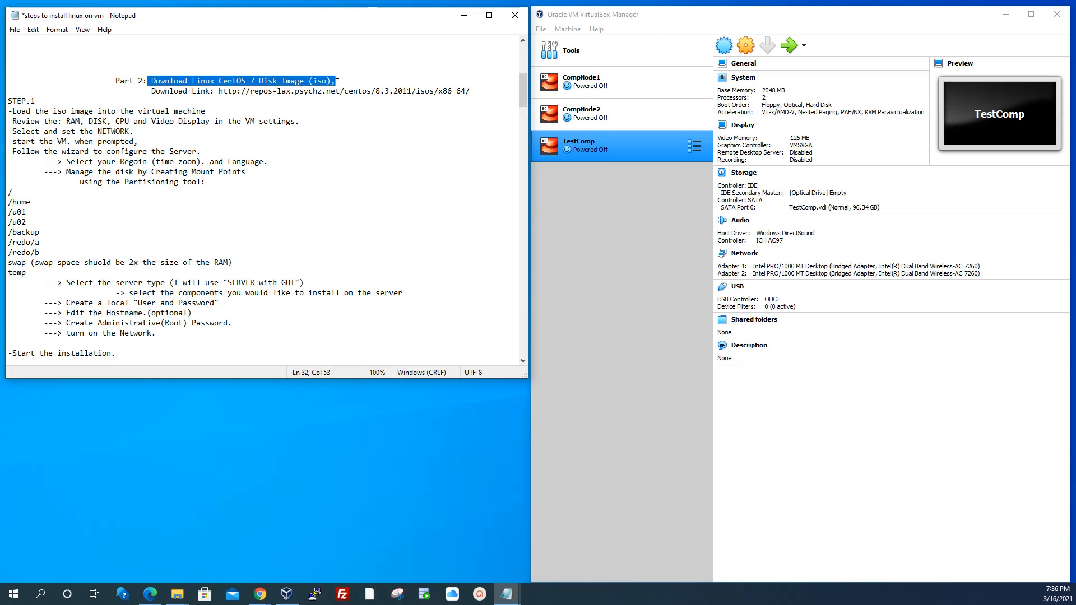
left_click_drag(471, 90, 193, 96)
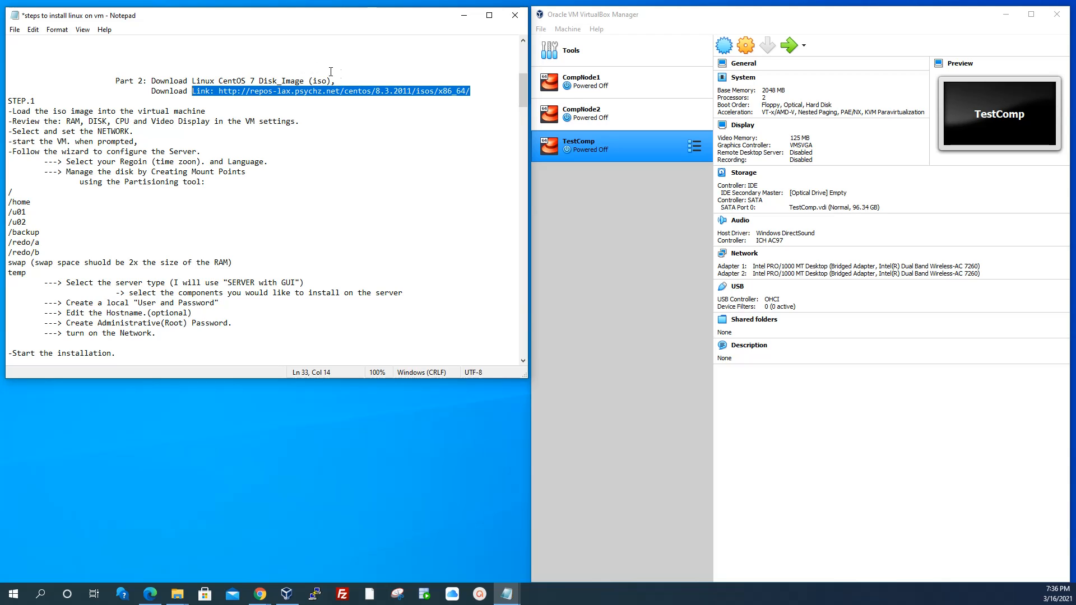
left_click_drag(344, 81, 193, 81)
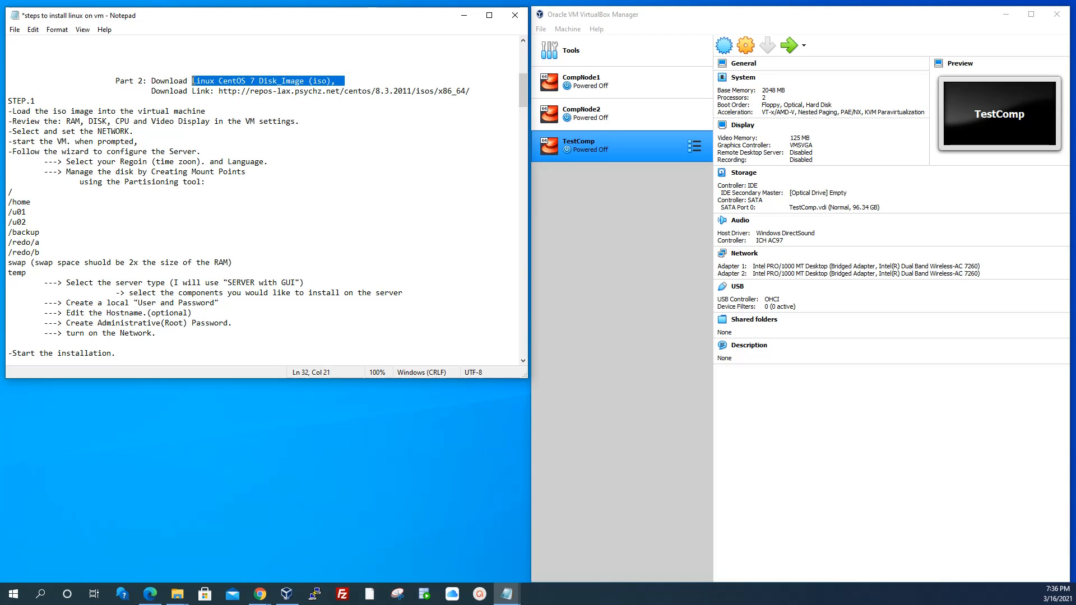
left_click(344, 132)
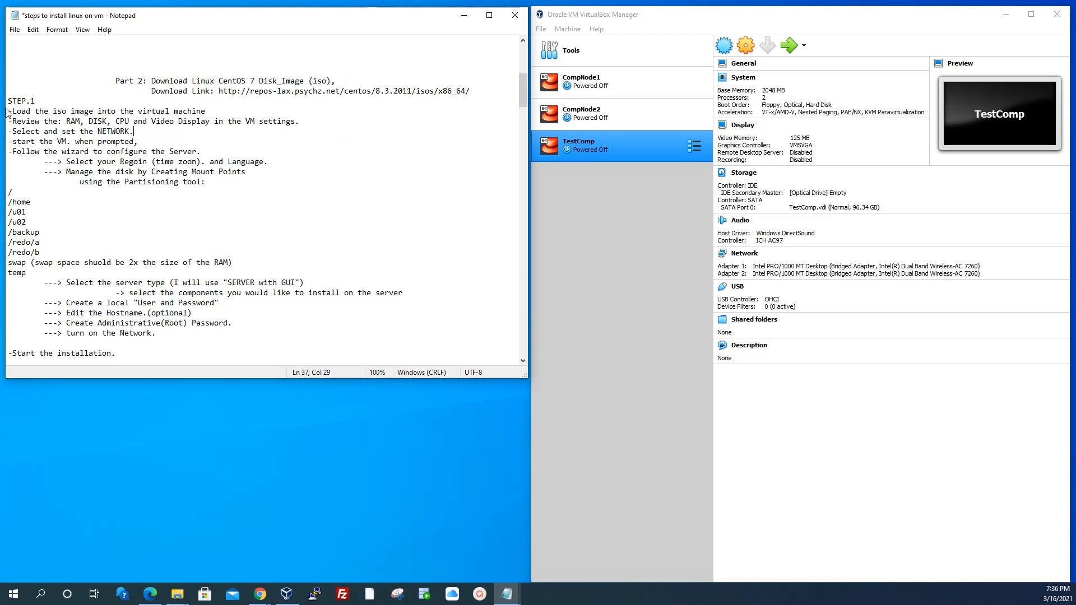
left_click_drag(41, 100, 5, 101)
Attach CentOS-7-x86_64-DVD-2009.iso to TestComp's empty optical drive and save the settings
left_click(747, 47)
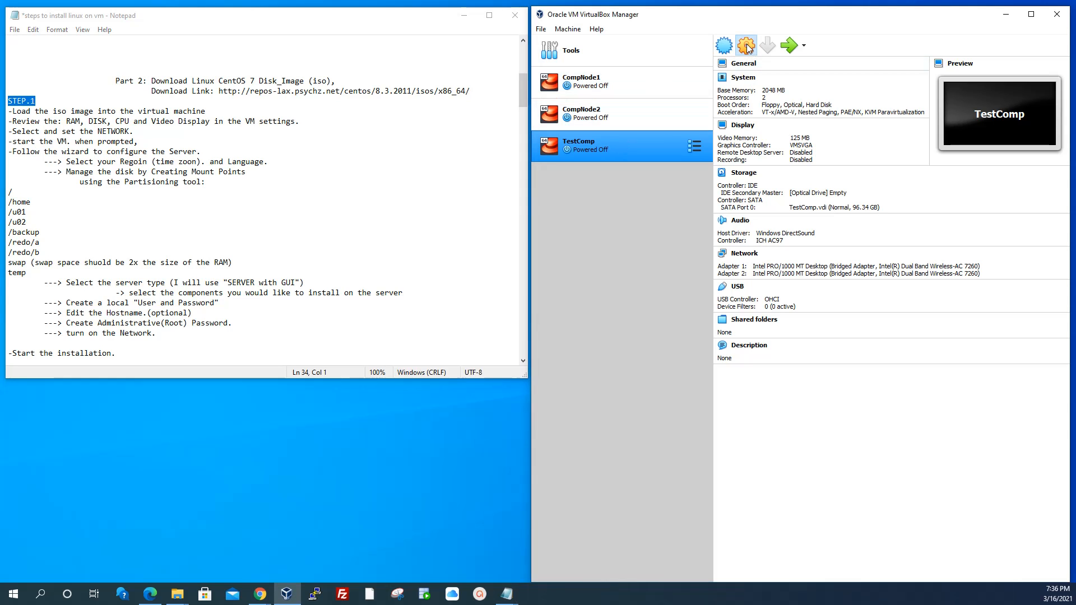
left_click(747, 47)
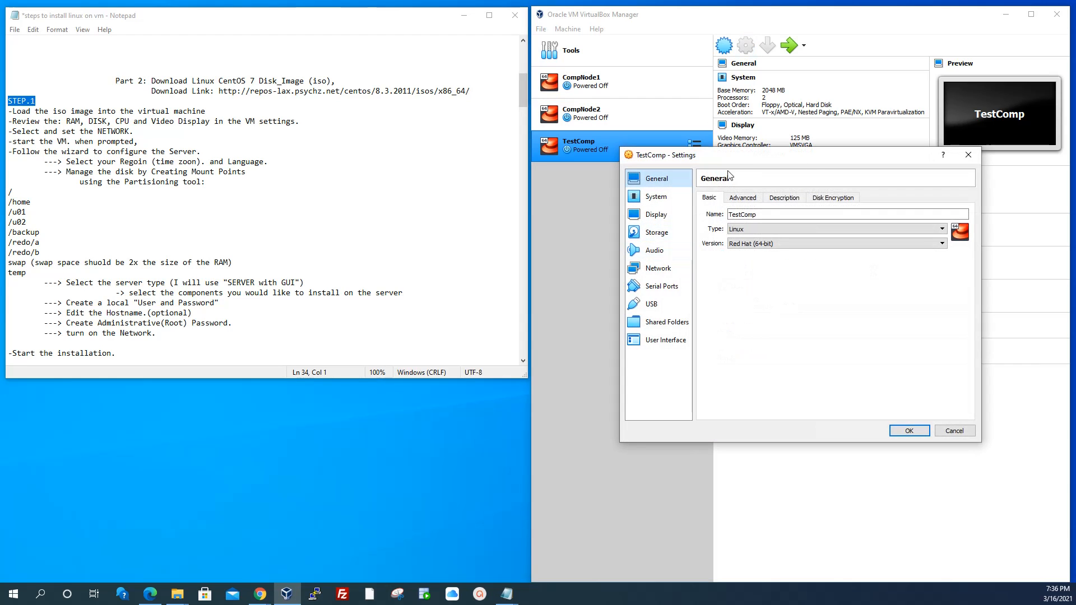
left_click_drag(842, 158, 654, 138)
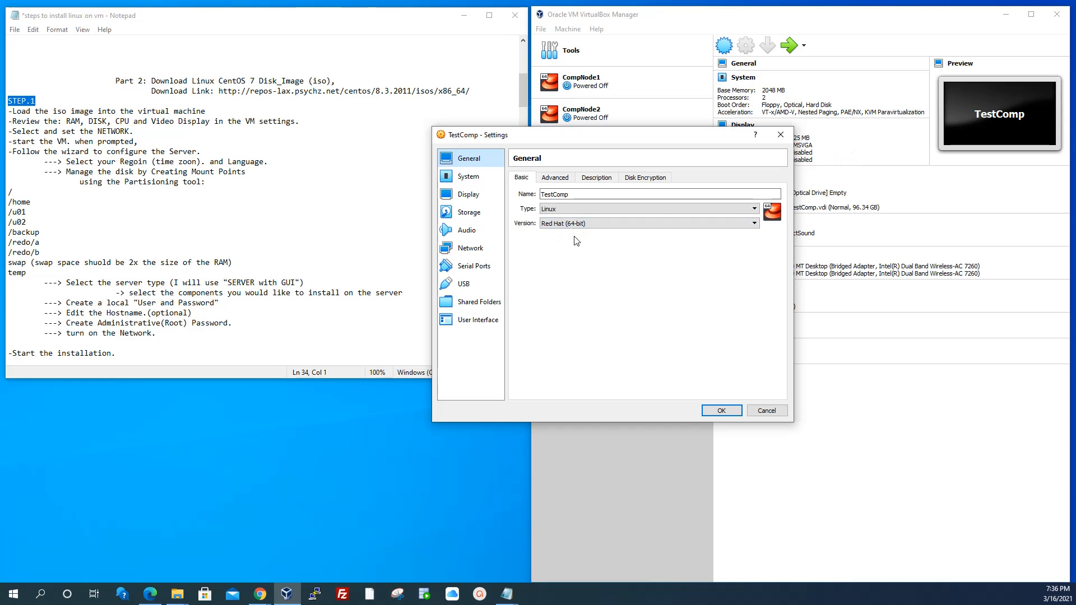
left_click(470, 217)
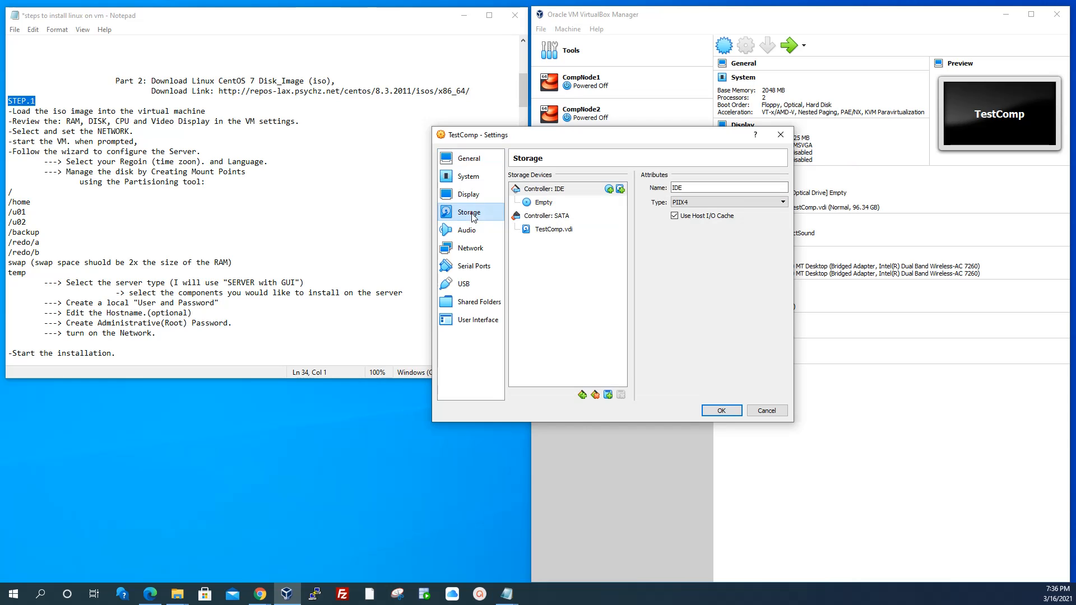
left_click(544, 204)
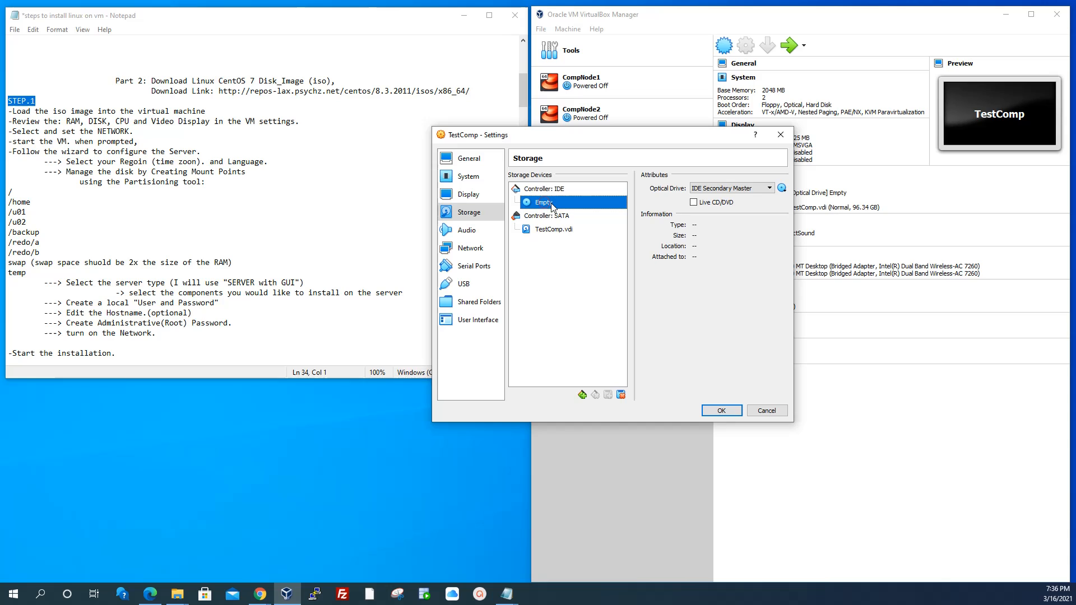
left_click(782, 189)
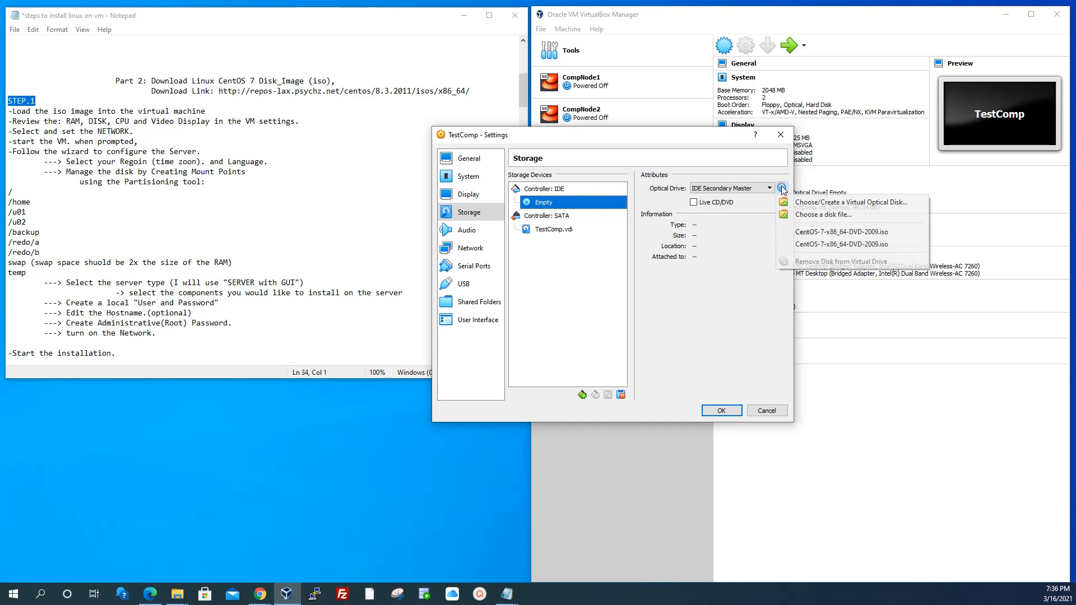
left_click(802, 218)
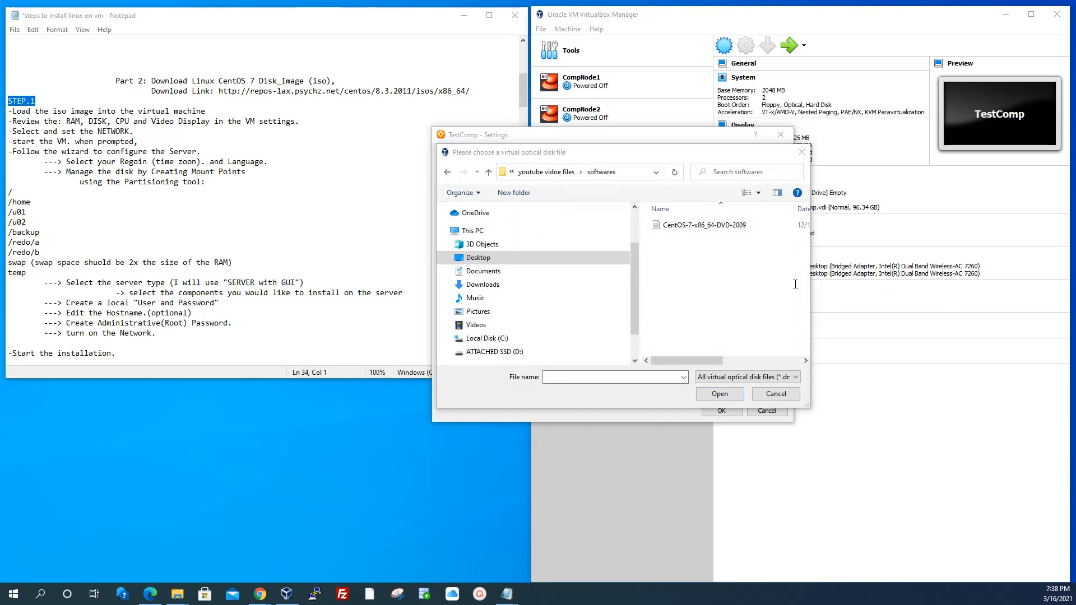
left_click(728, 226)
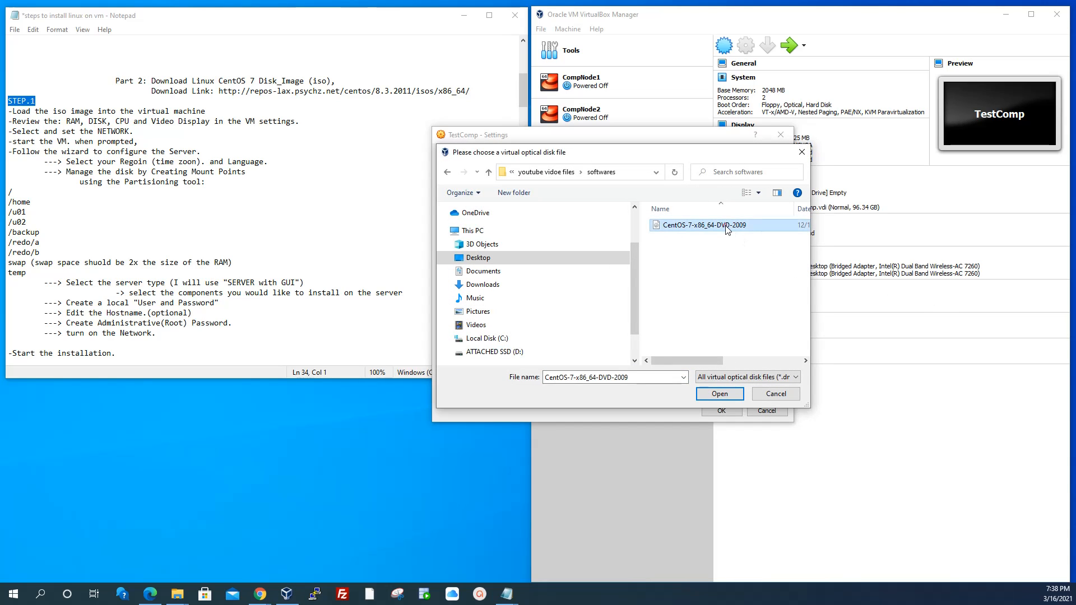
left_click(719, 395)
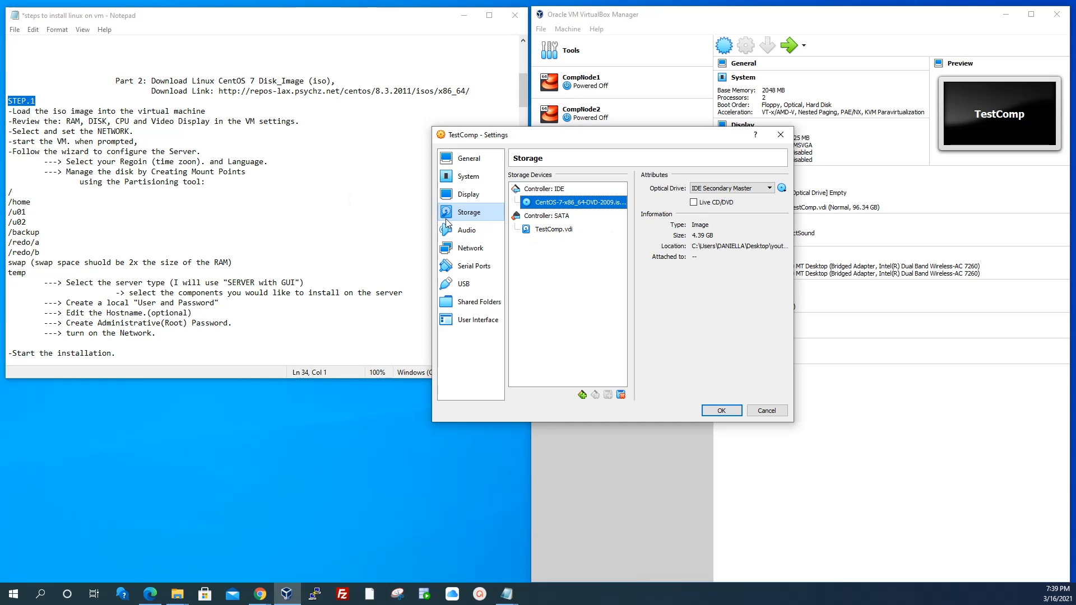
left_click(468, 177)
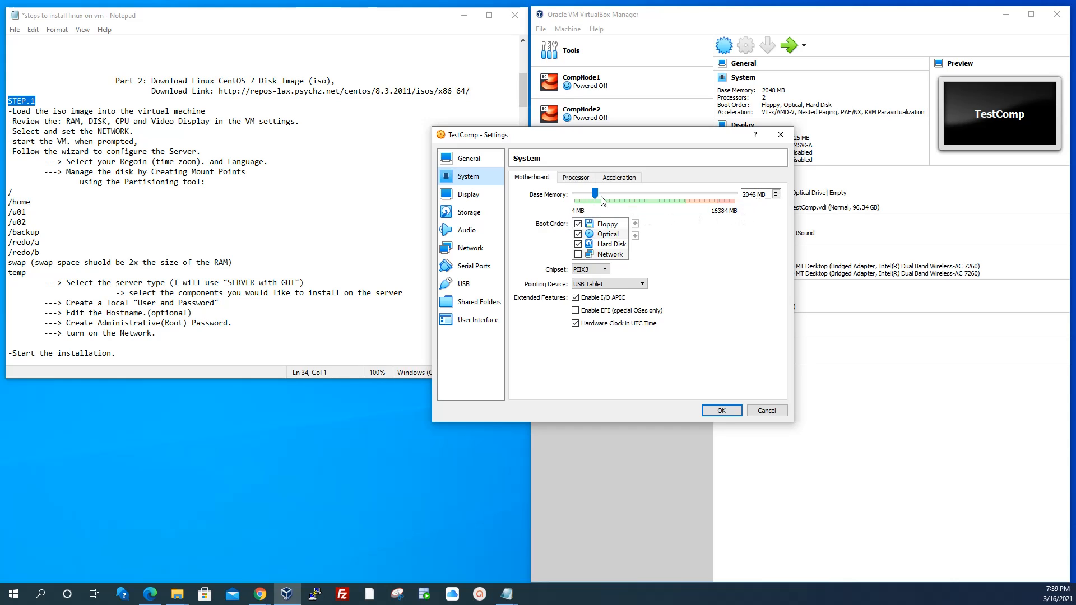
key("Return")
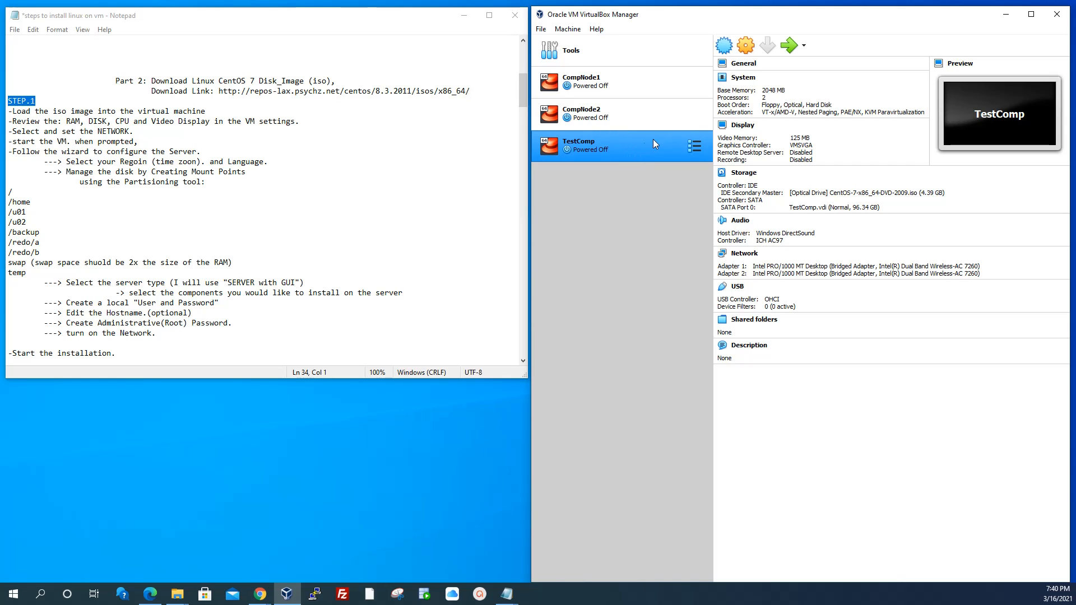
Start TestComp with Normal Start and boot the CentOS installer from the boot menu
left_click(803, 45)
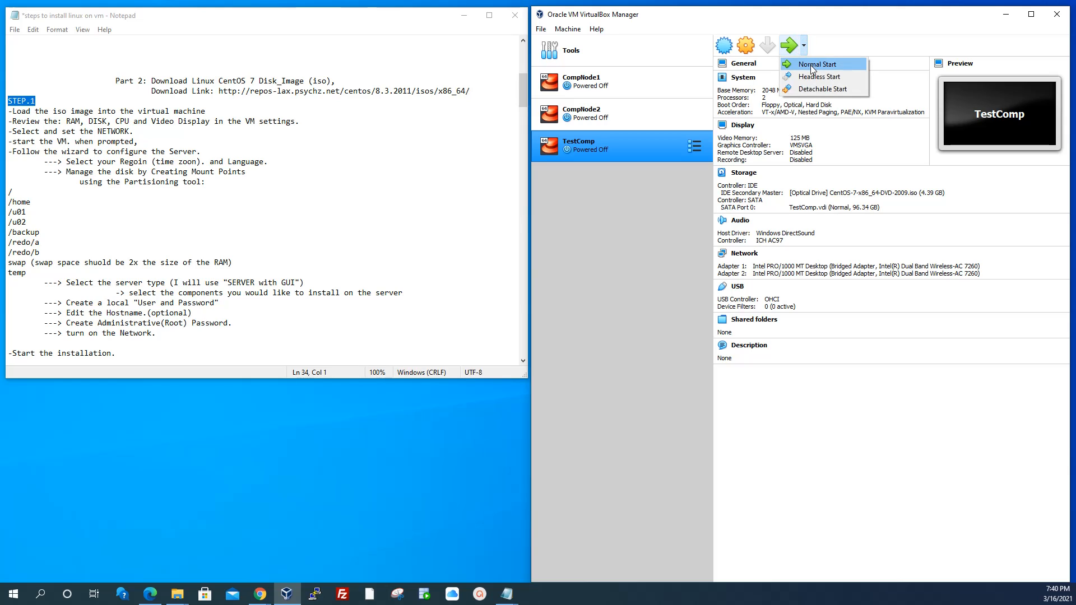
left_click(810, 65)
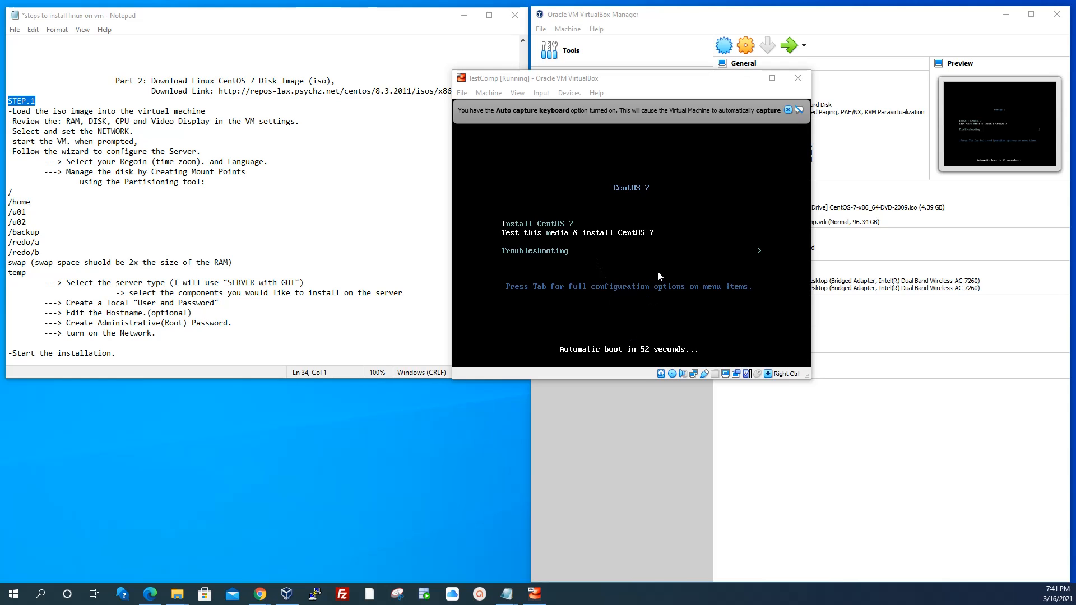
left_click(788, 109)
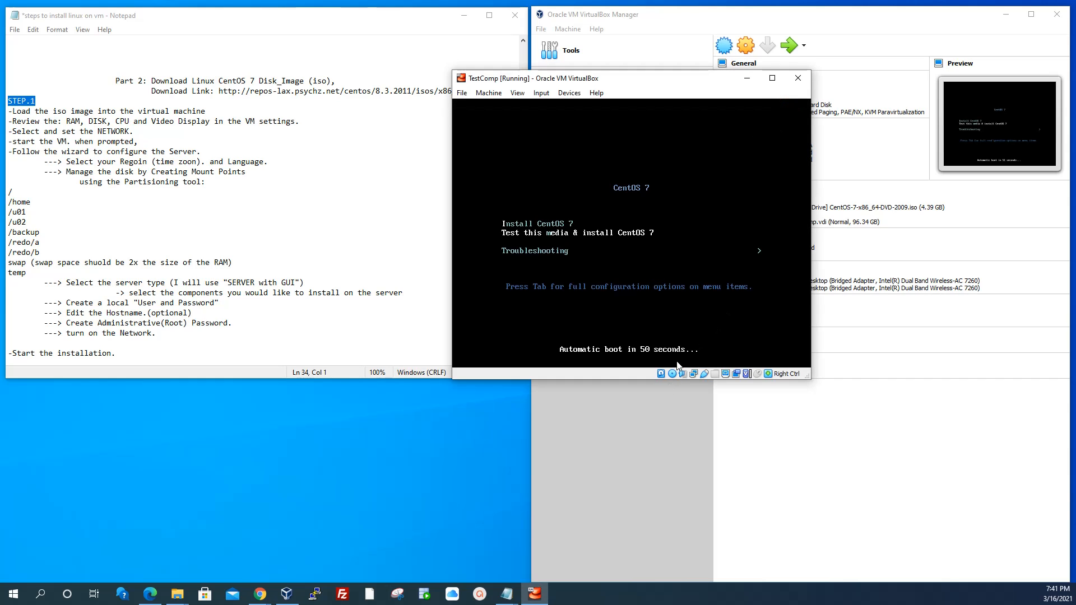
key("Return")
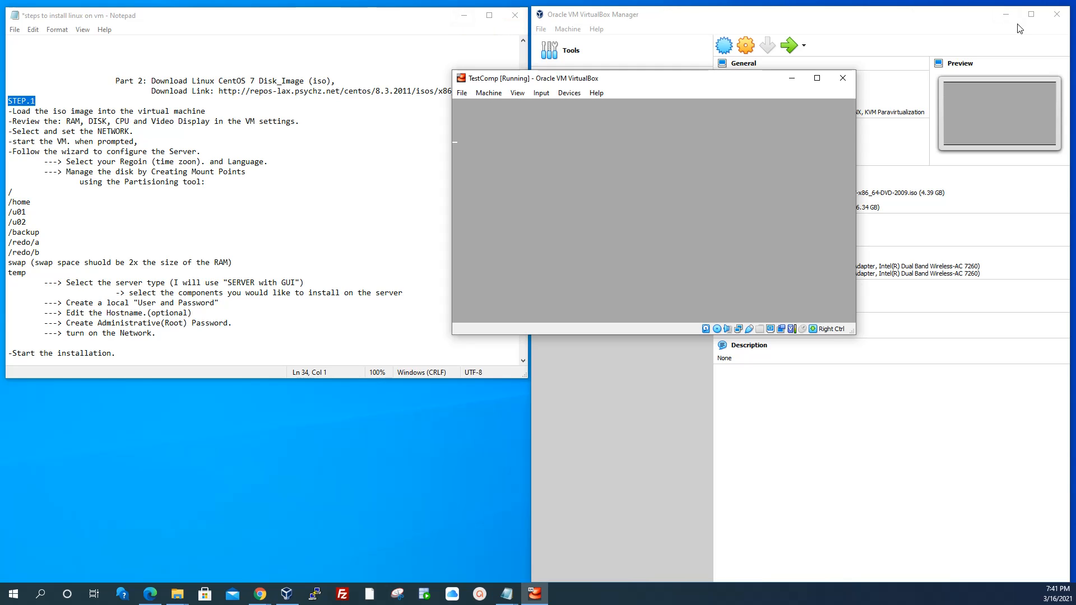
Resize and reposition the VM window so the whole installer welcome screen is visible
left_click(815, 78)
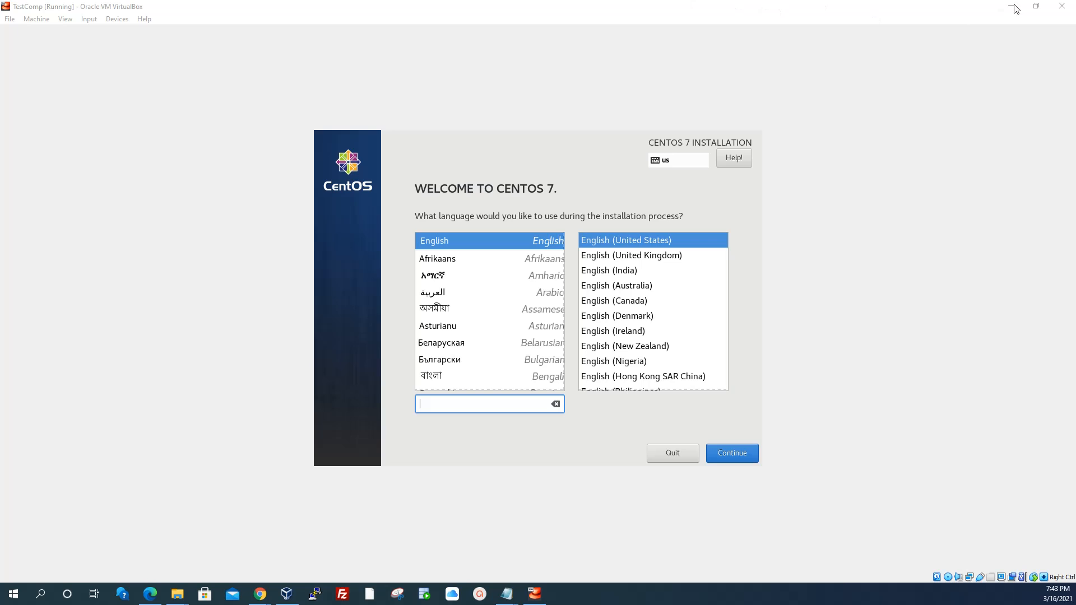
left_click(1036, 7)
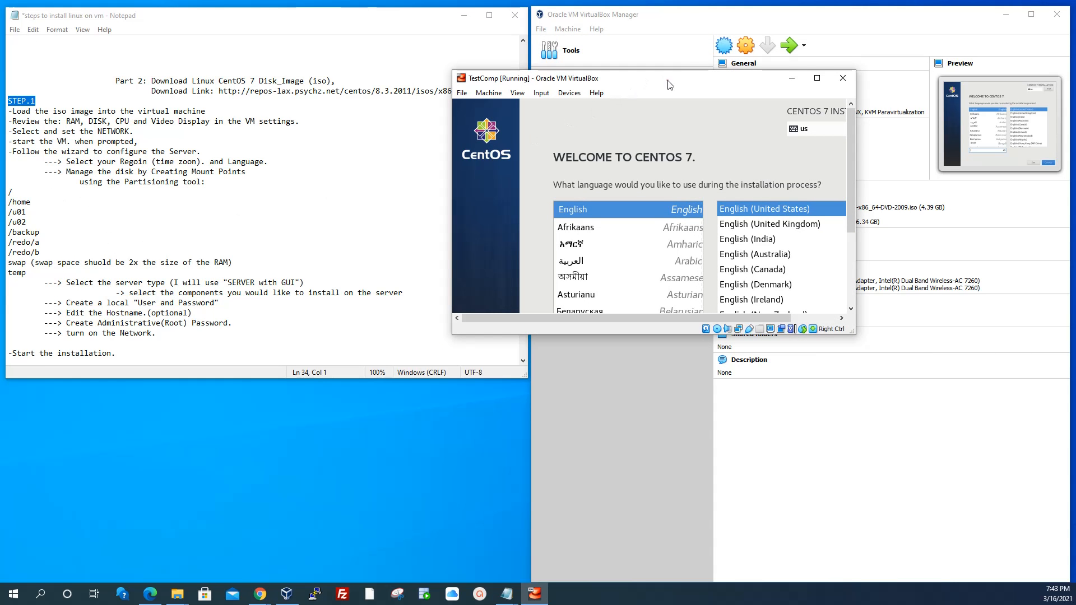
left_click_drag(667, 80, 662, 44)
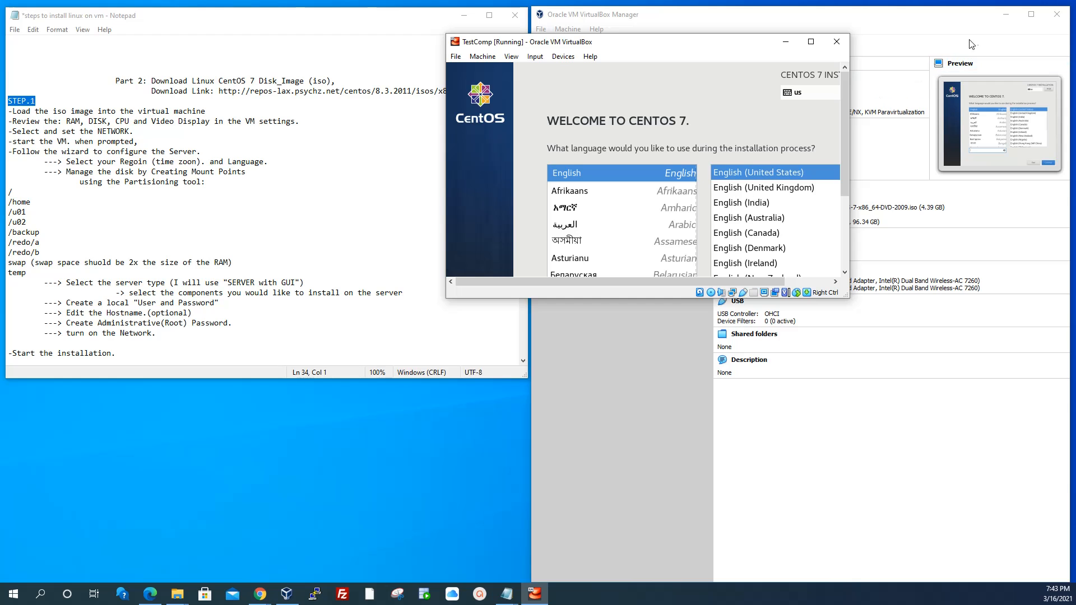
left_click(1007, 17)
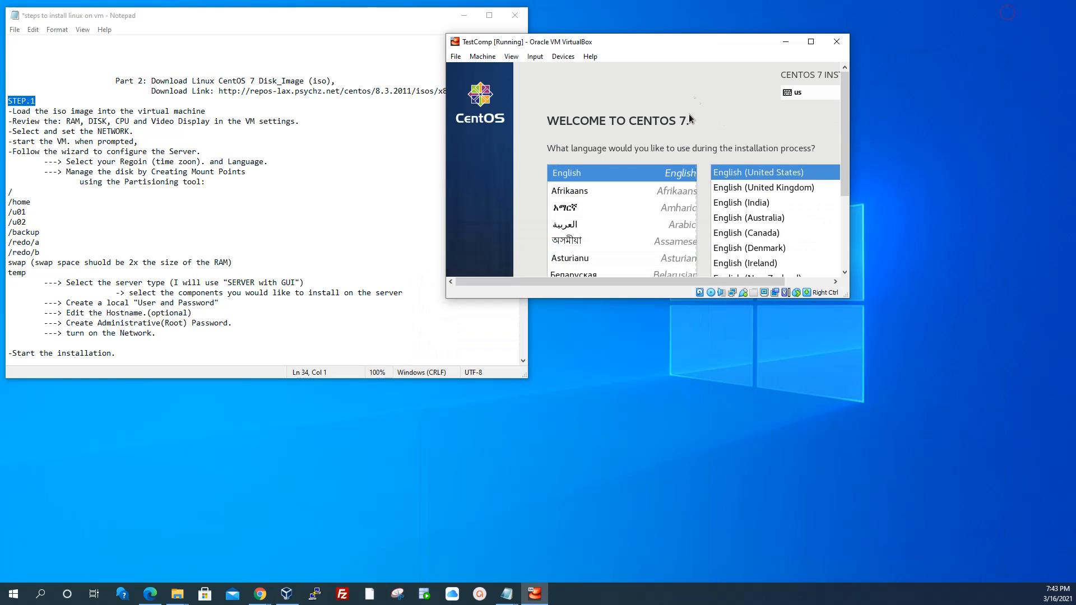
left_click_drag(653, 42, 713, 26)
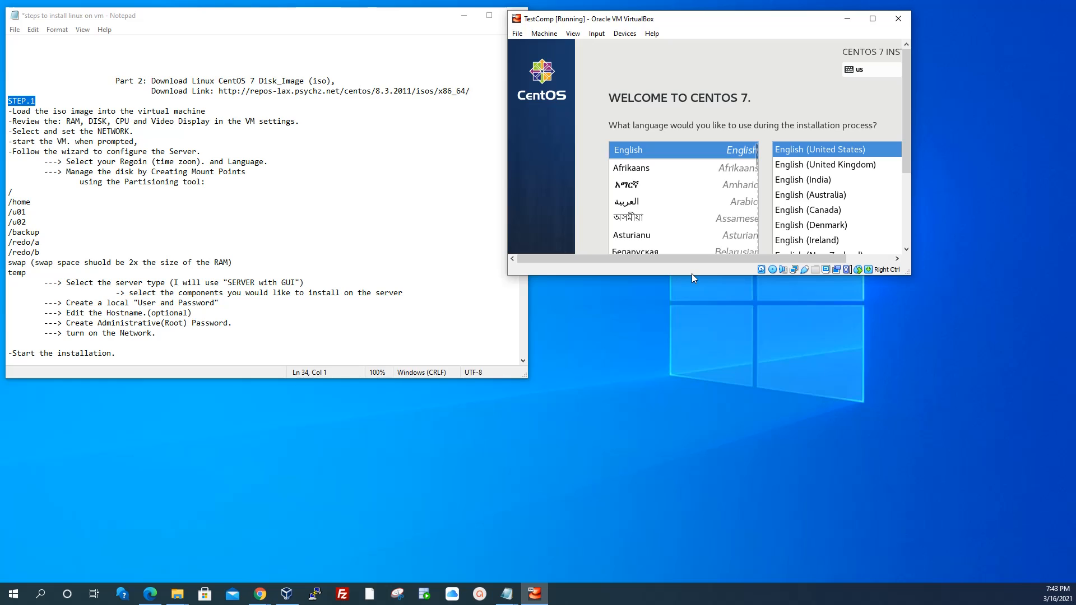
left_click_drag(692, 274, 672, 559)
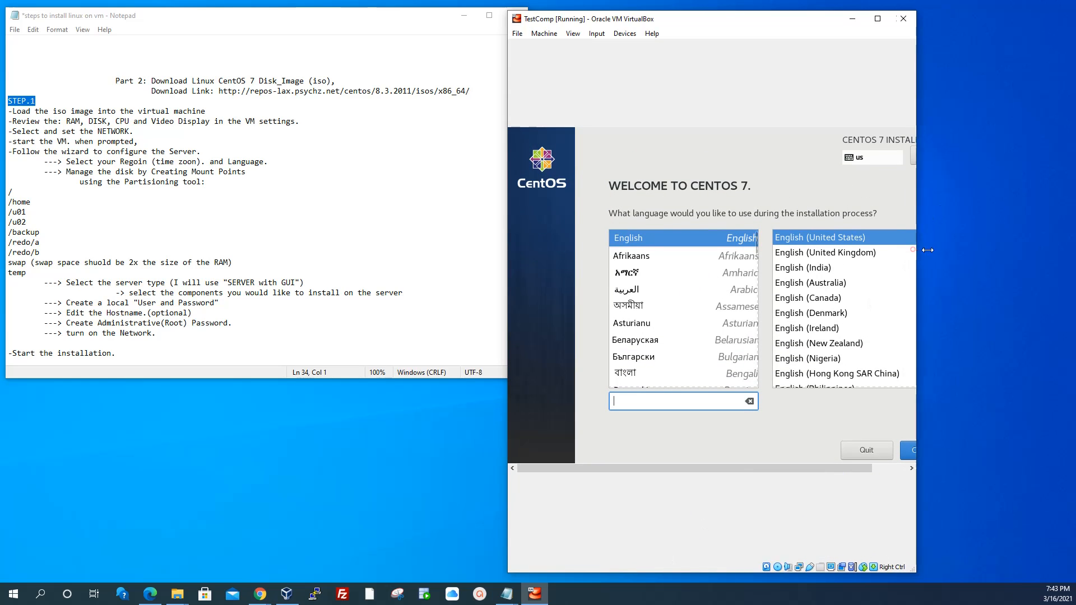
left_click_drag(912, 246, 1073, 248)
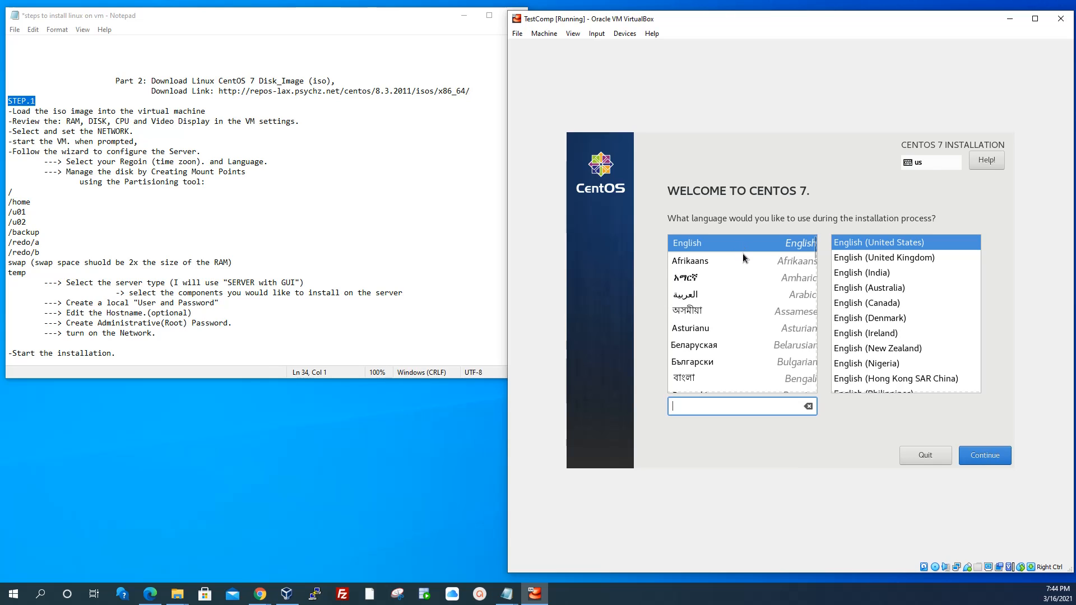
Continue with English and set the time zone to Americas/Vancouver
left_click(730, 243)
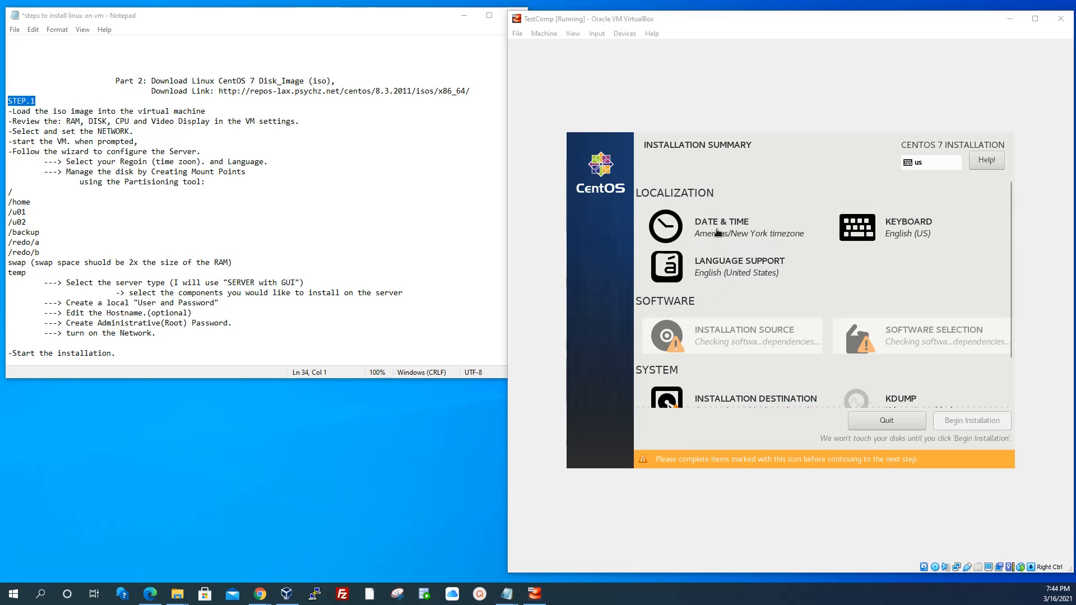
left_click(719, 231)
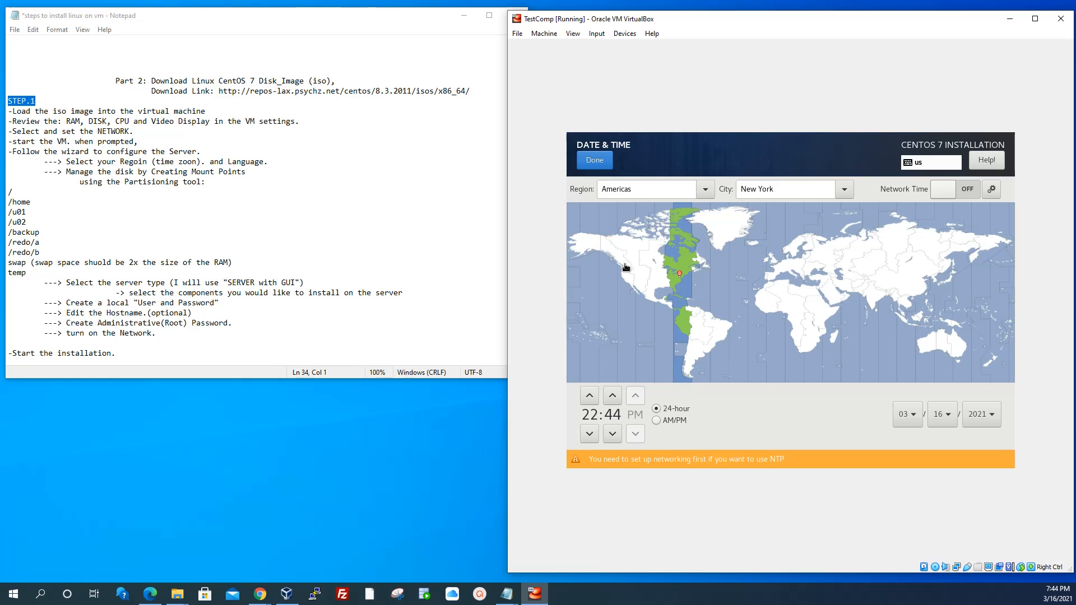
left_click(623, 266)
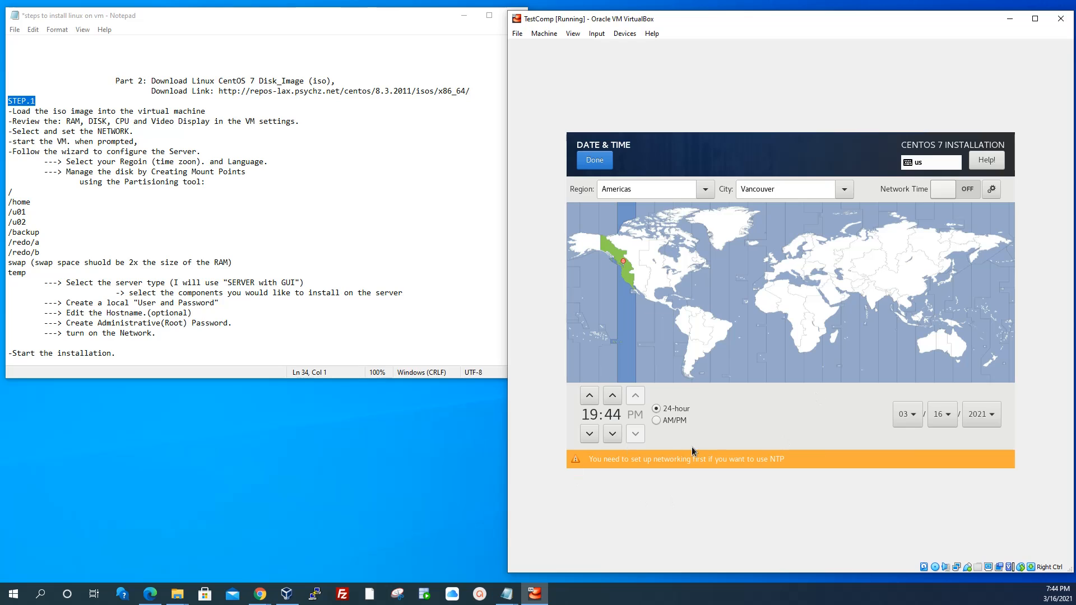
left_click(592, 160)
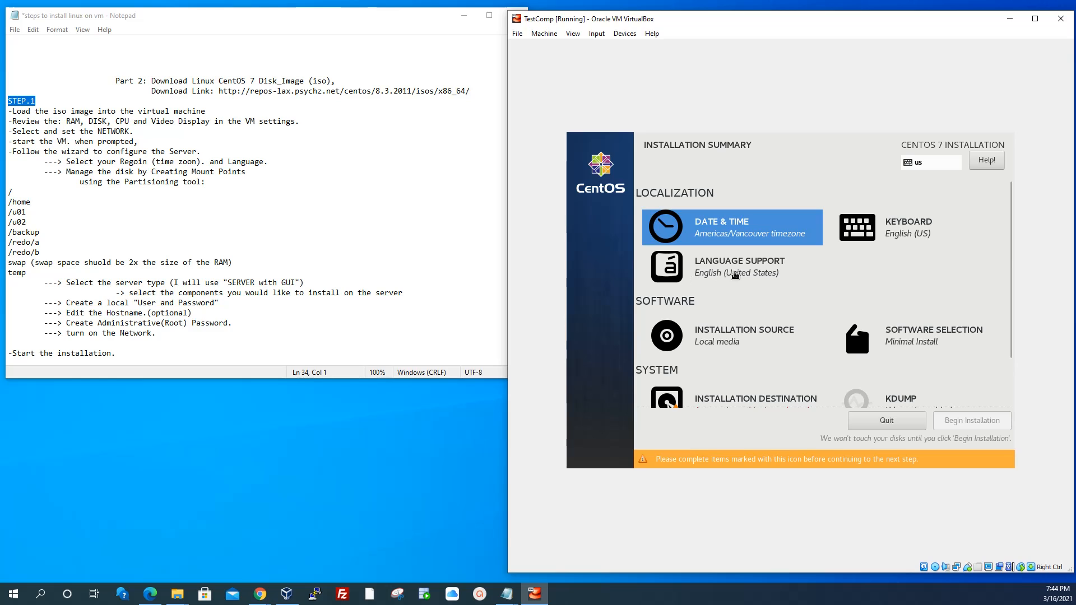
Confirm English language support and local media as the installation source
left_click(735, 273)
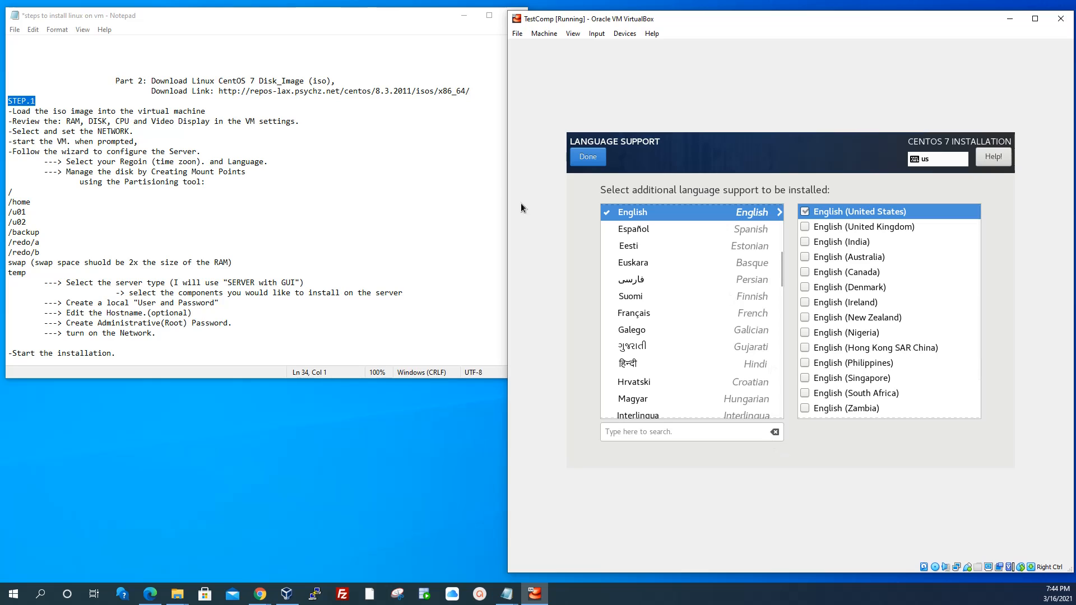
left_click(589, 156)
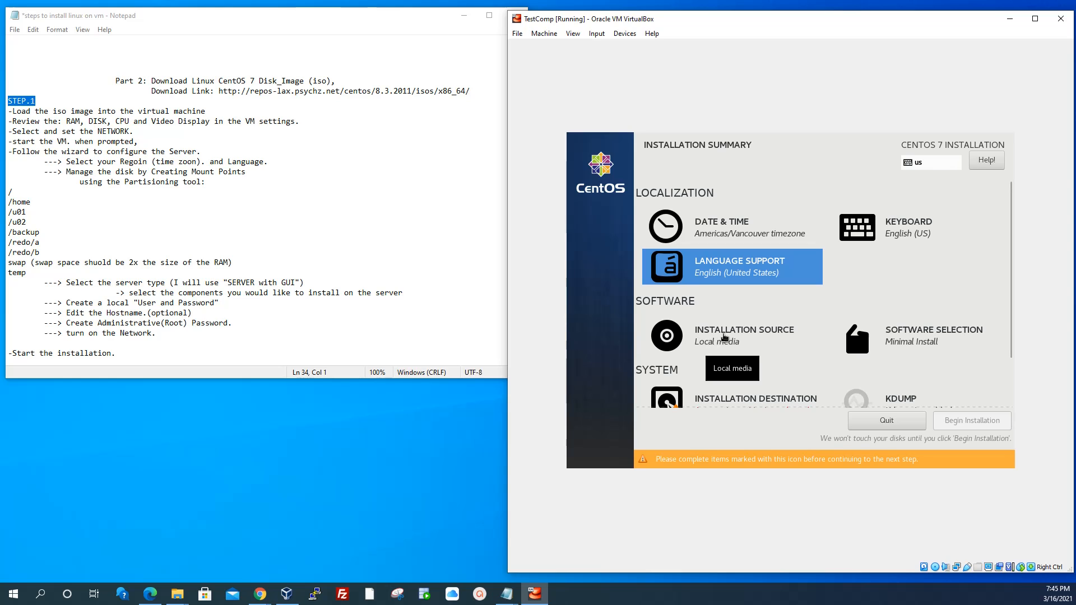
left_click(722, 336)
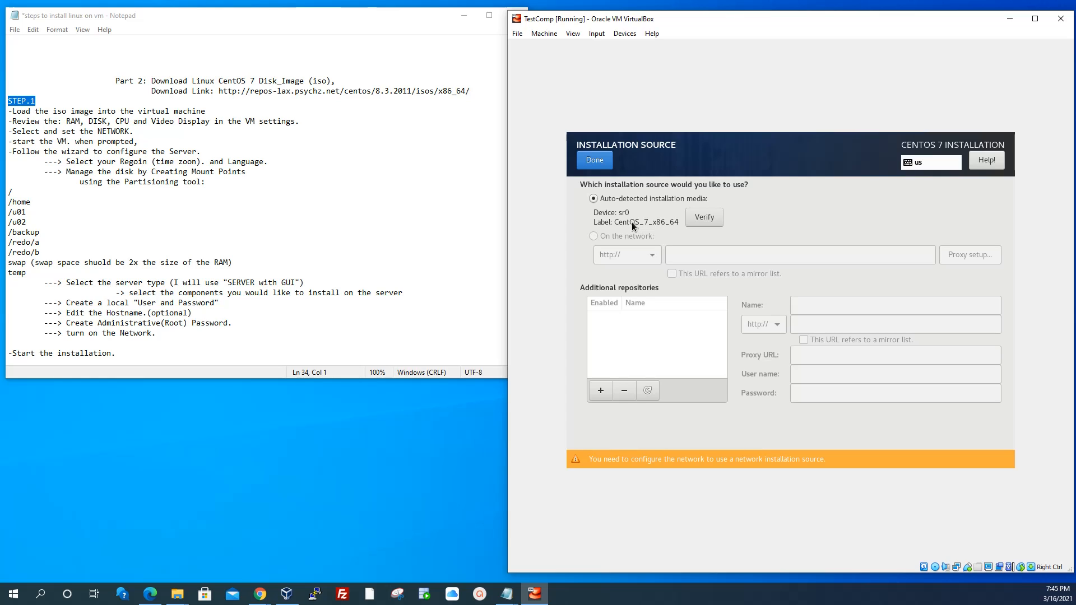
left_click(588, 161)
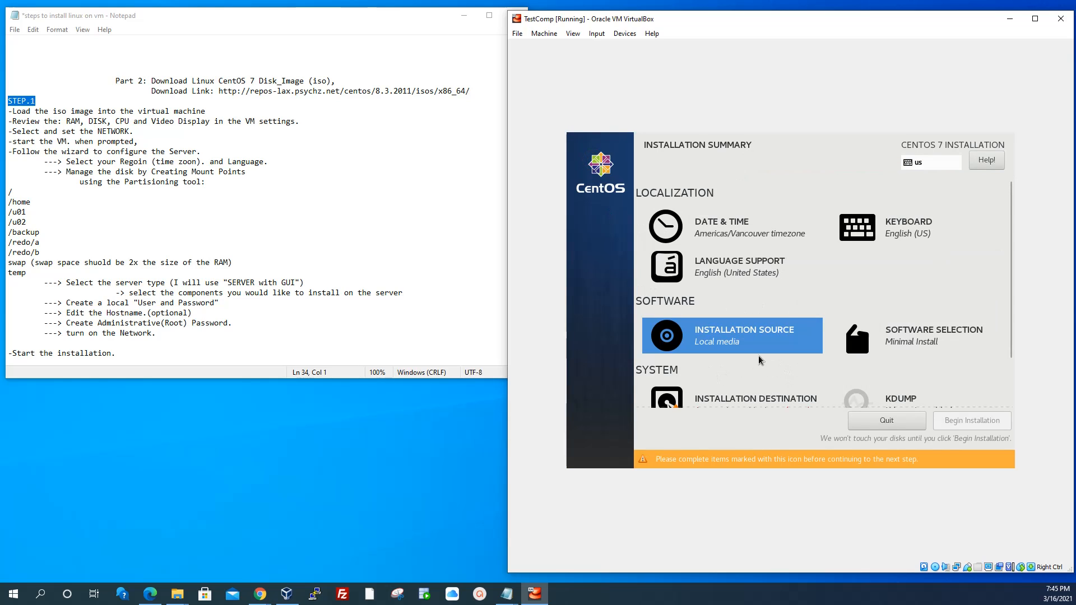
scroll(760, 359, "down", 1)
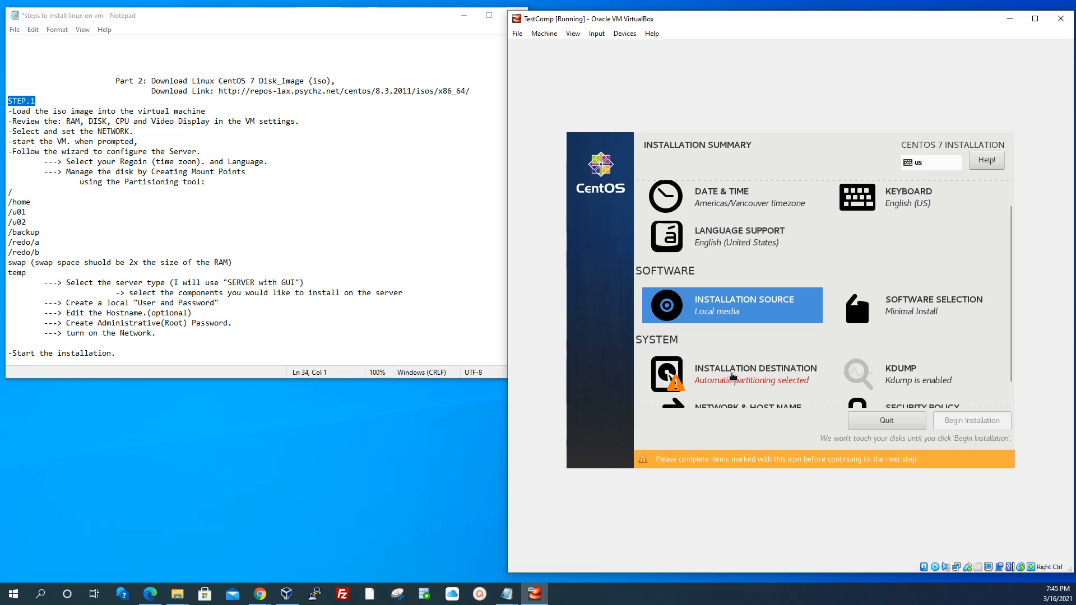
Select the 96.34 GiB disk with 'I will configure partitioning' and open Manual Partitioning
left_click(732, 375)
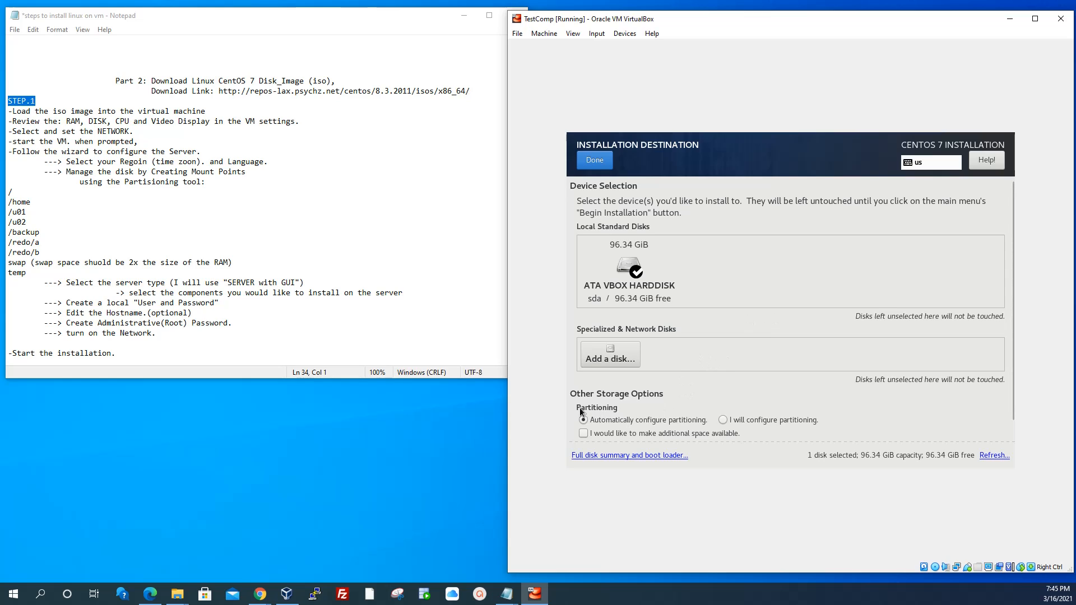
left_click(722, 420)
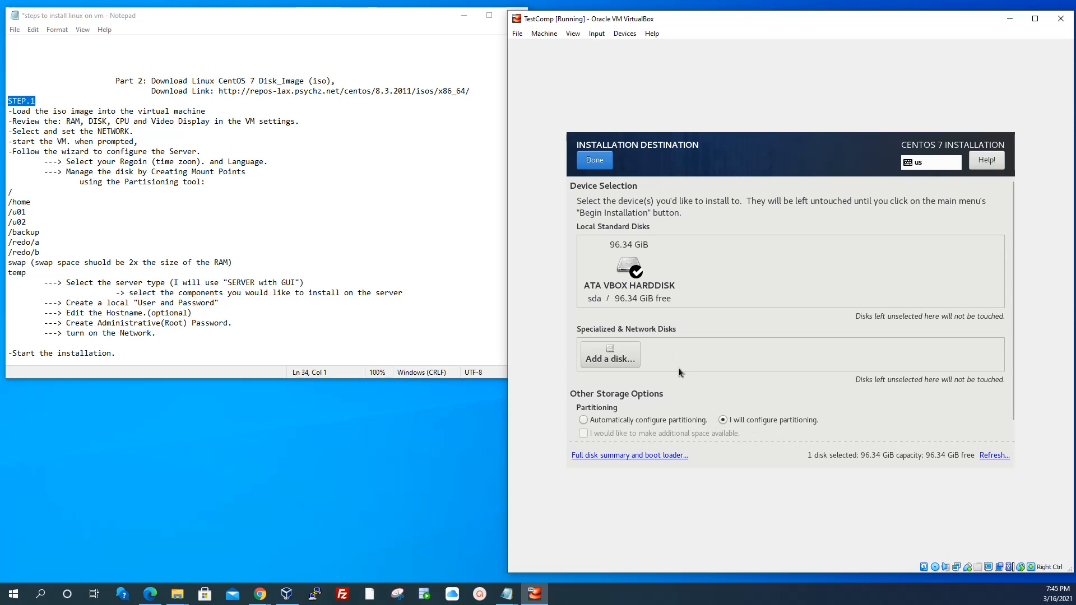
left_click(590, 160)
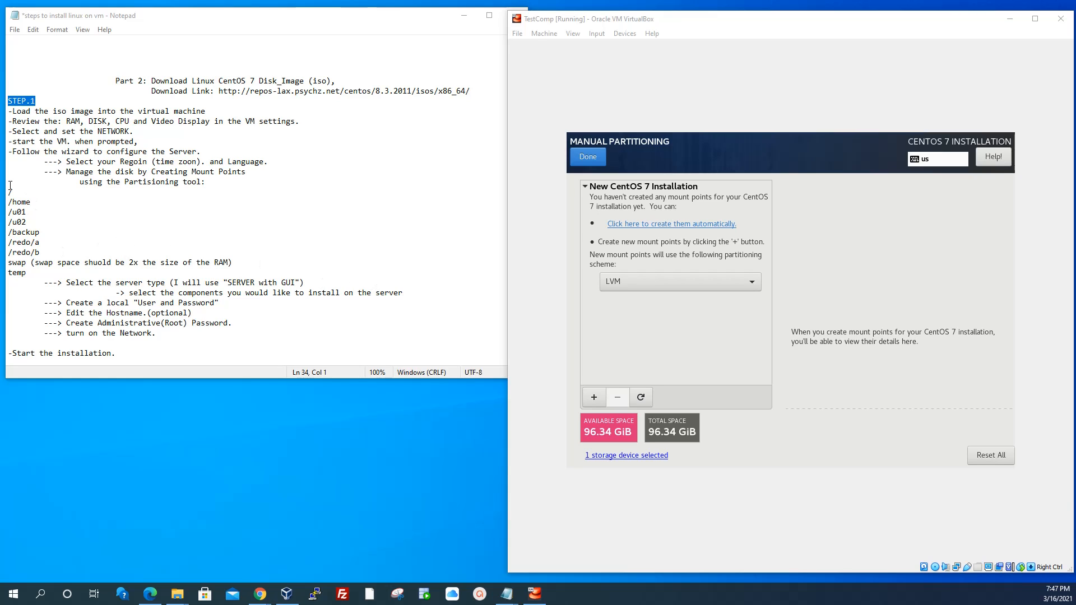
Check the planned mount point list in the Notepad notes
left_click_drag(10, 185, 25, 275)
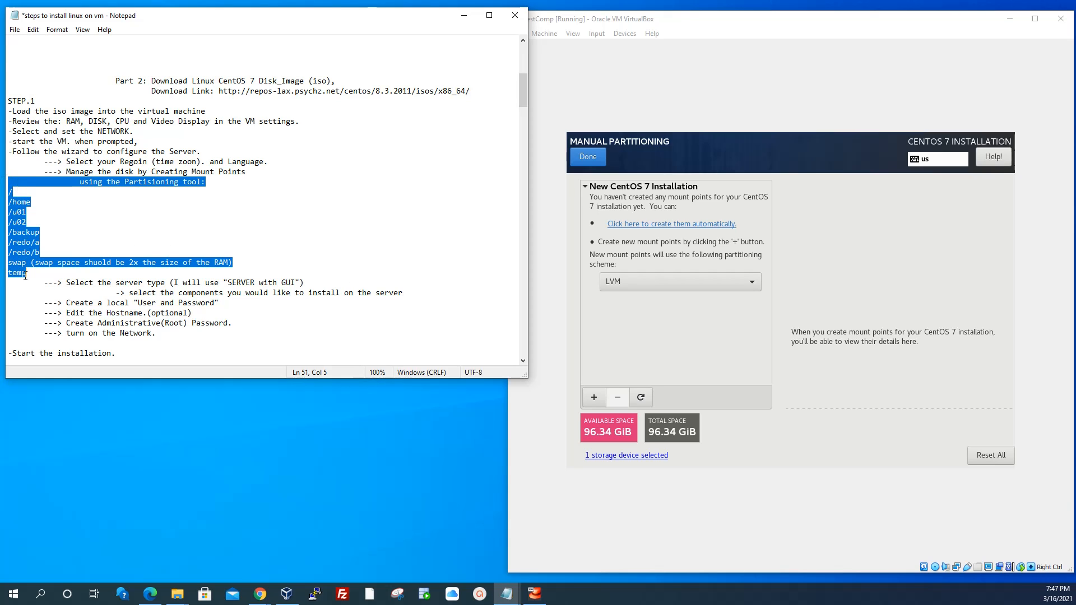
left_click(30, 262)
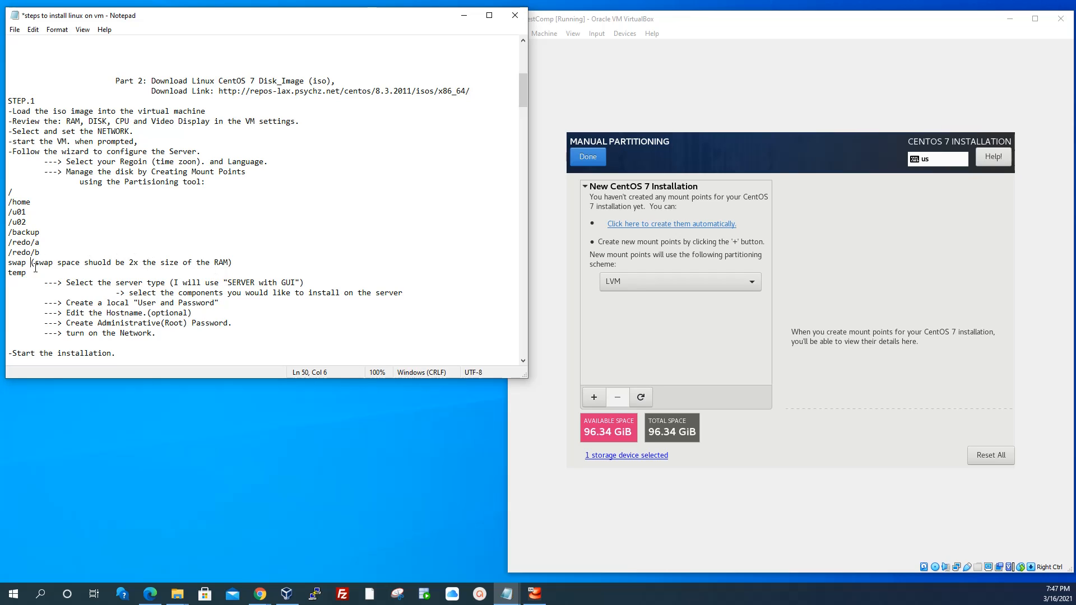
left_click(84, 213)
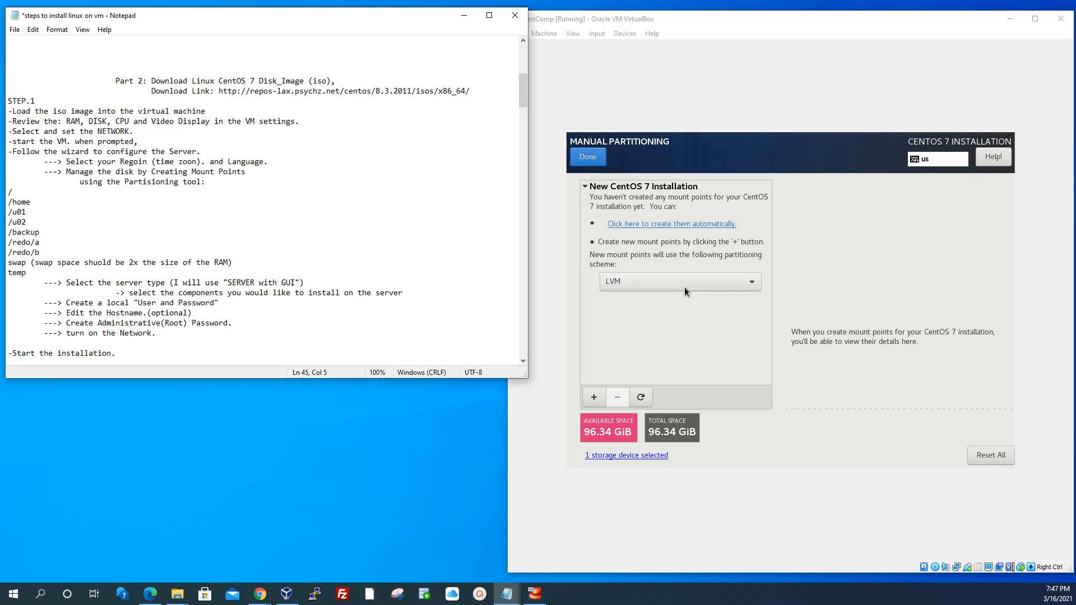
Switch the partitioning scheme from LVM to Standard Partition and begin a new mount point
left_click(746, 281)
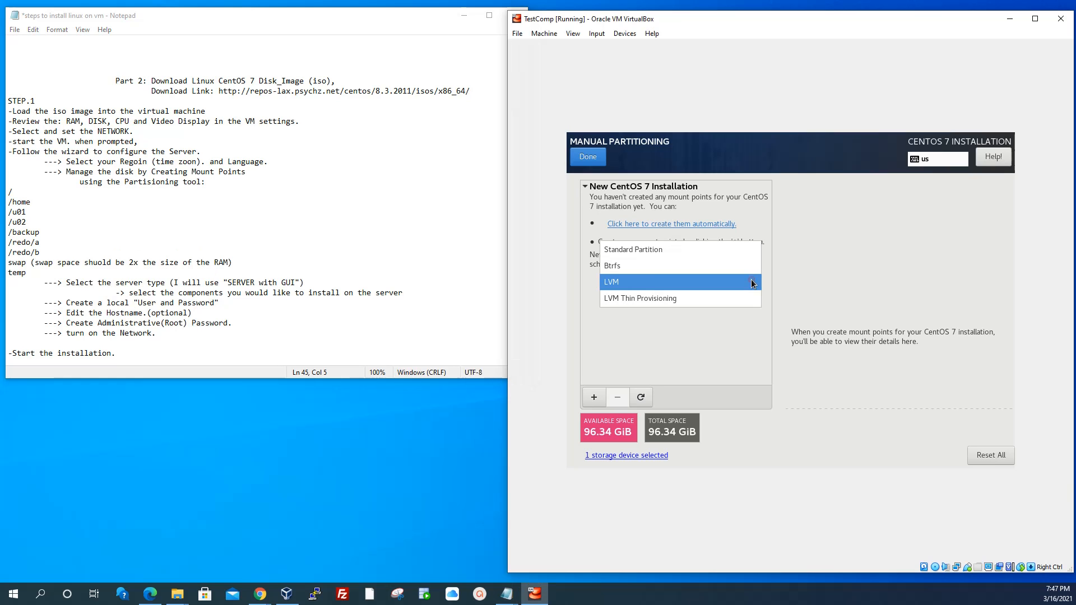
left_click(656, 248)
left_click(593, 397)
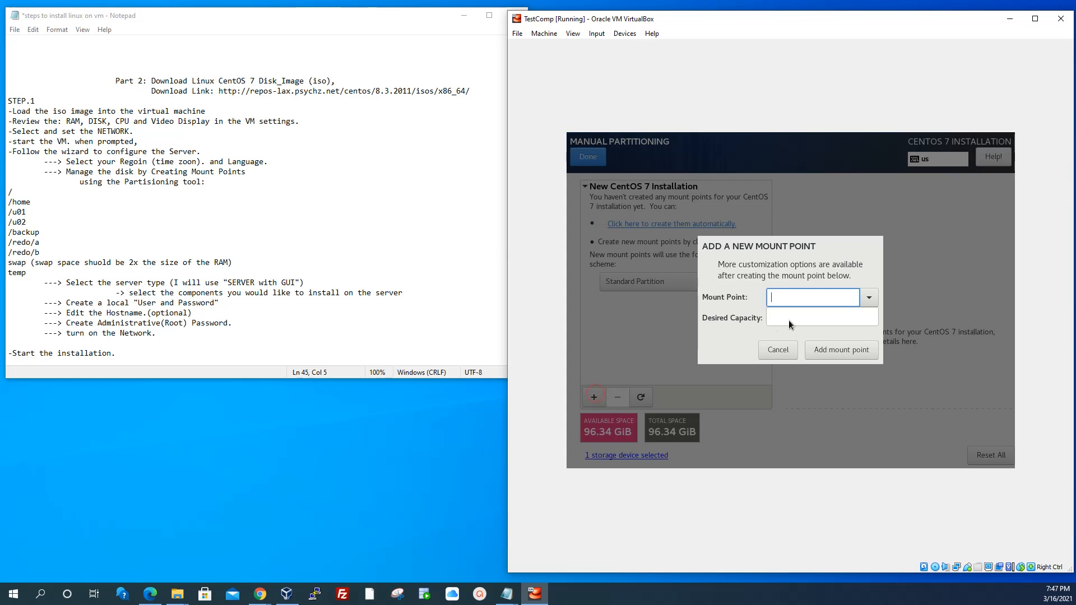
Create the / mount point with 12000 capacity (11.72 GiB) and format it as ext4
left_click(869, 298)
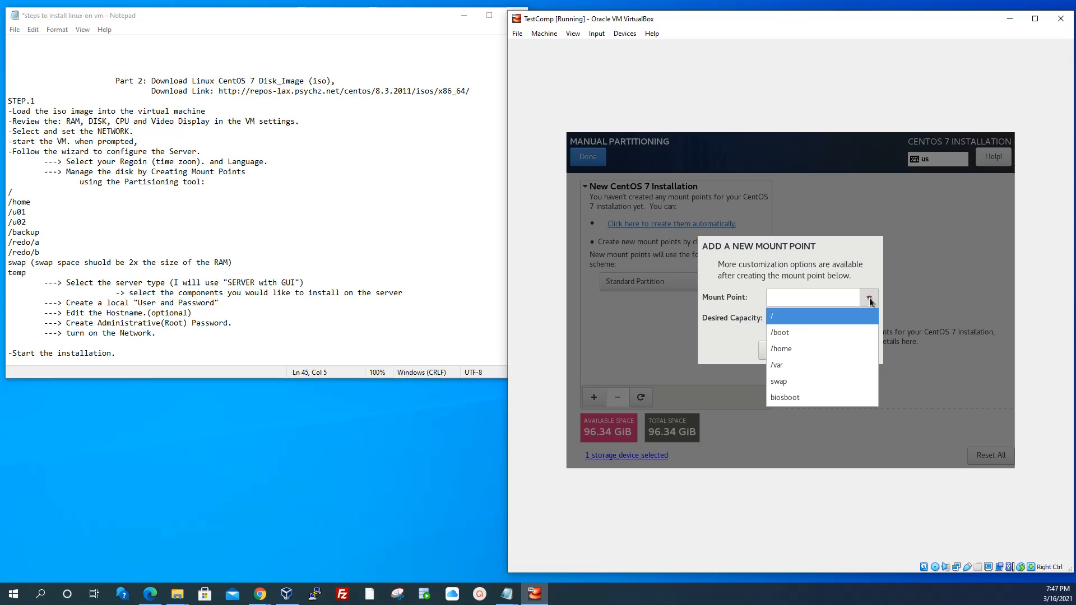
left_click(784, 317)
left_click(783, 318)
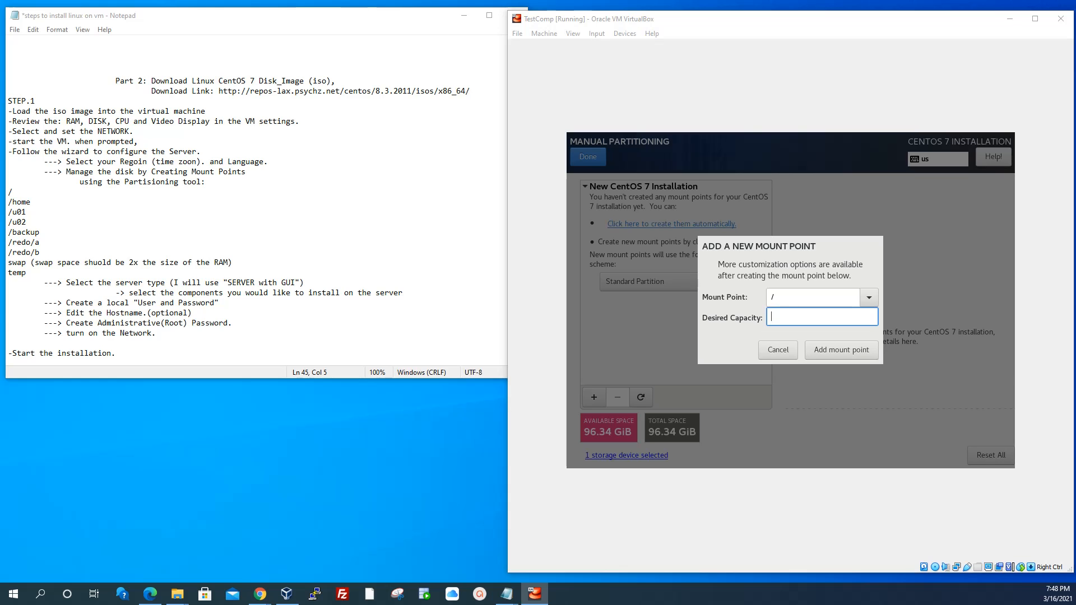
key("super+d")
key("super+d")
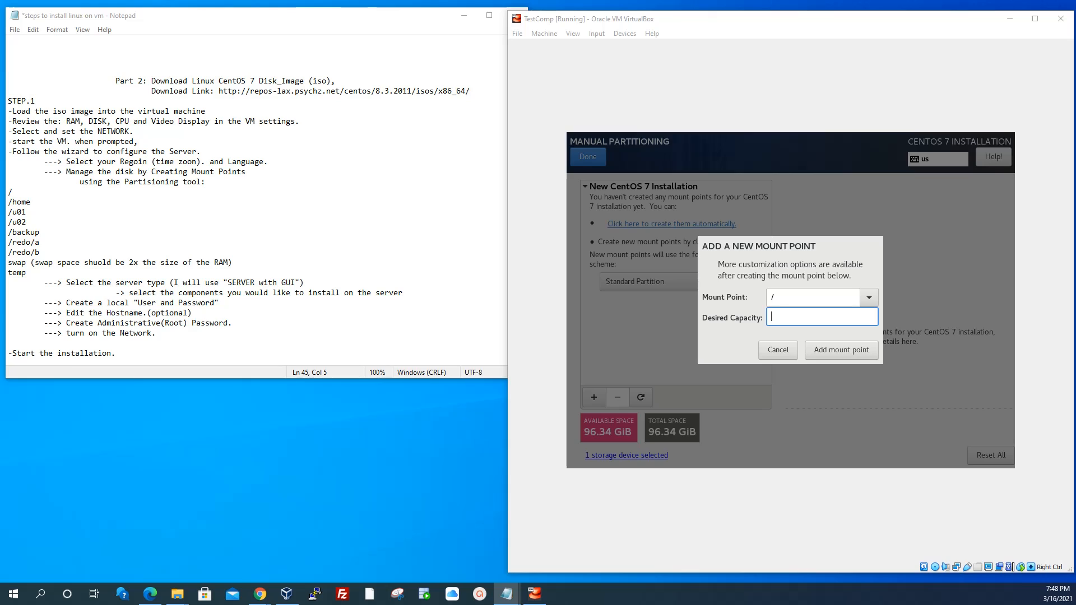
left_click(775, 310)
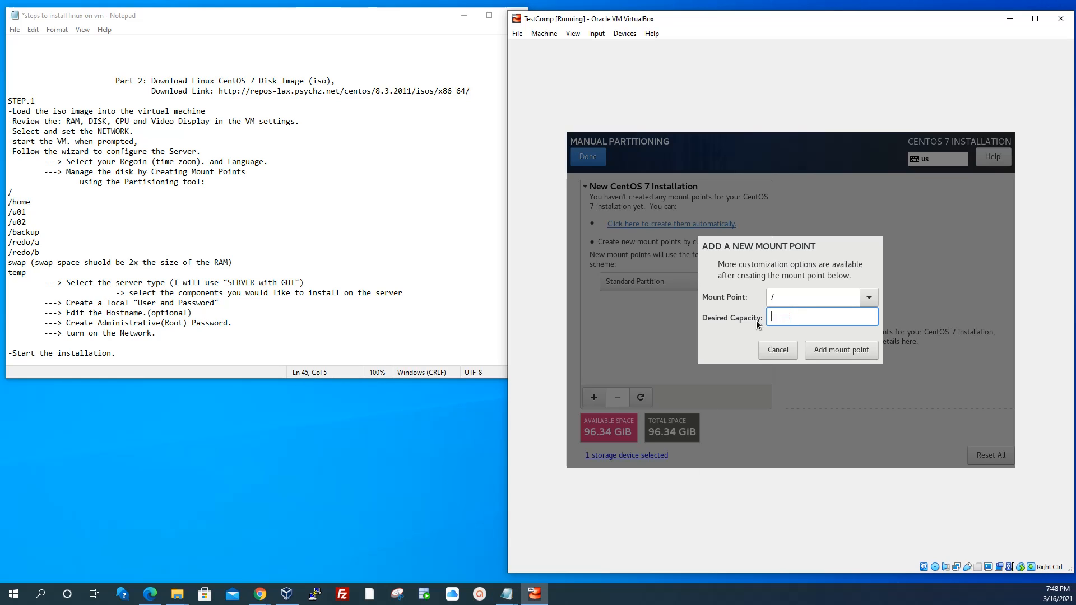
type("12000")
left_click(839, 349)
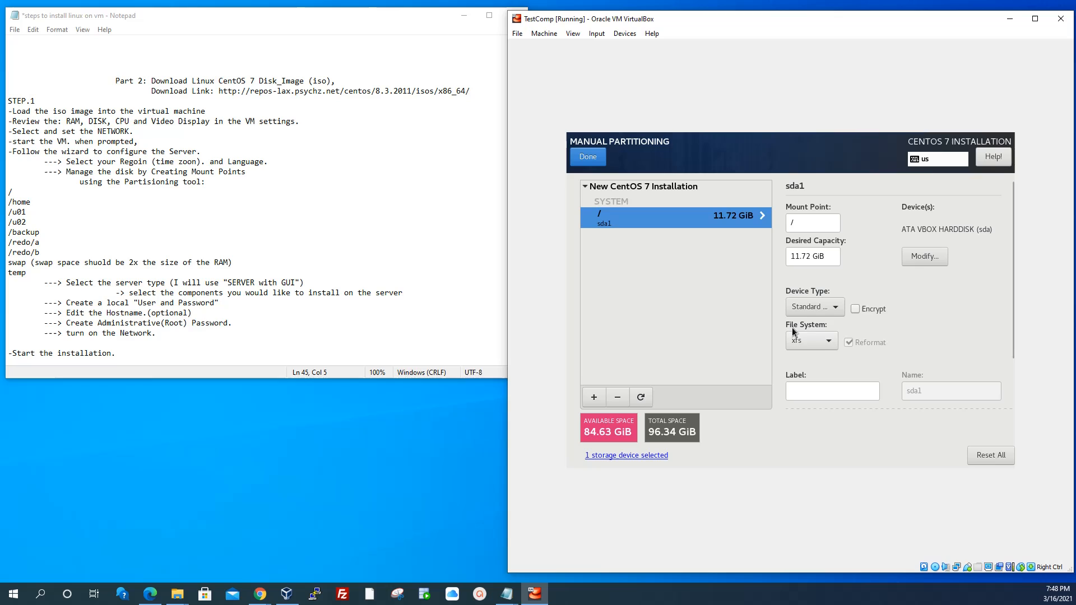
left_click(827, 342)
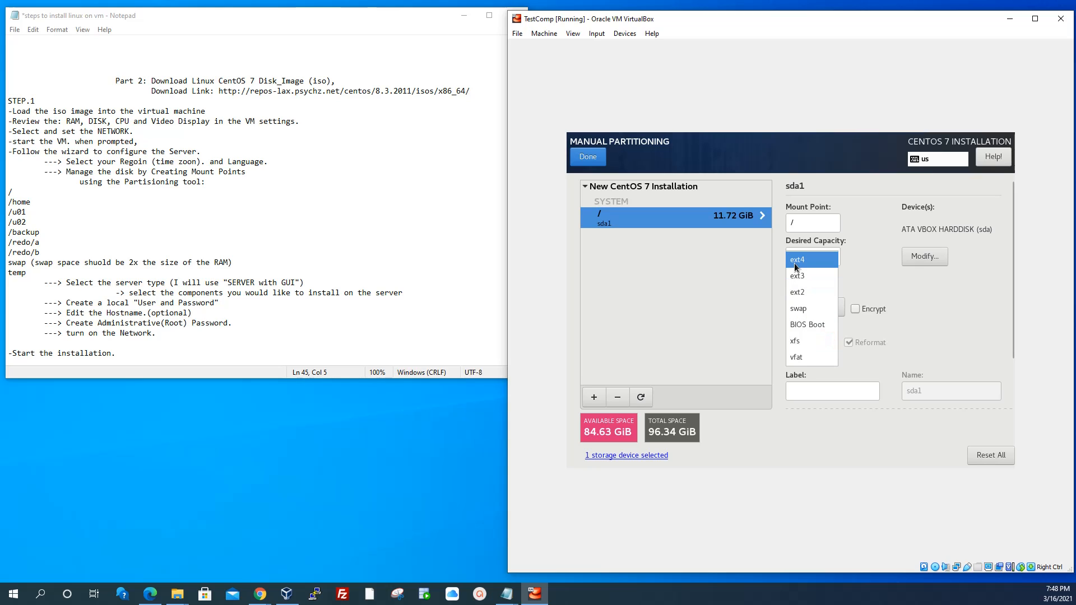
left_click(799, 266)
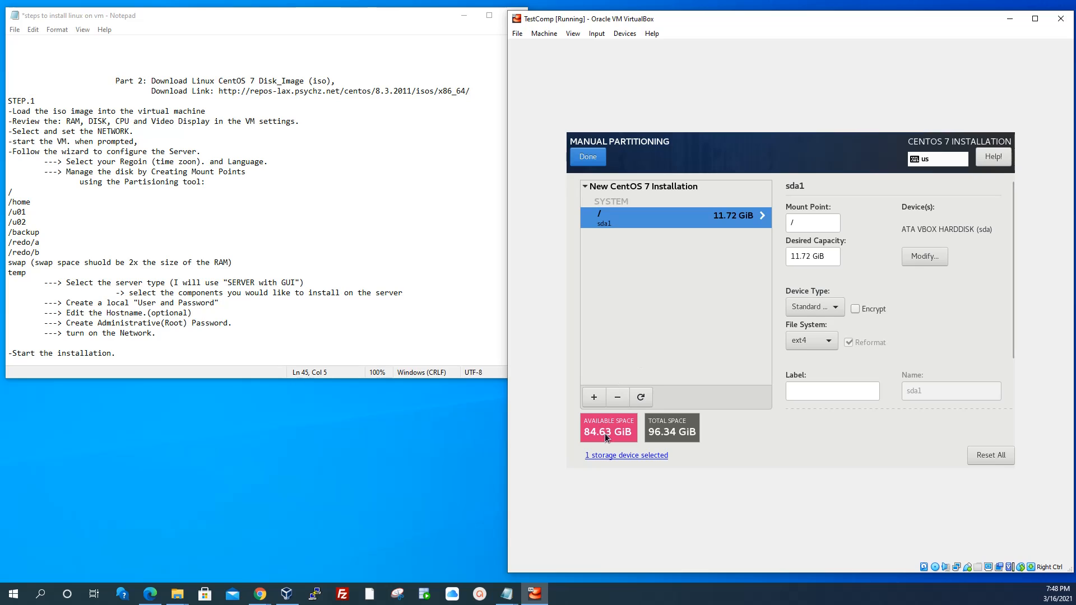
Add a 10000 MiB /home mount point and change its file system from xfs to ext4
left_click(593, 399)
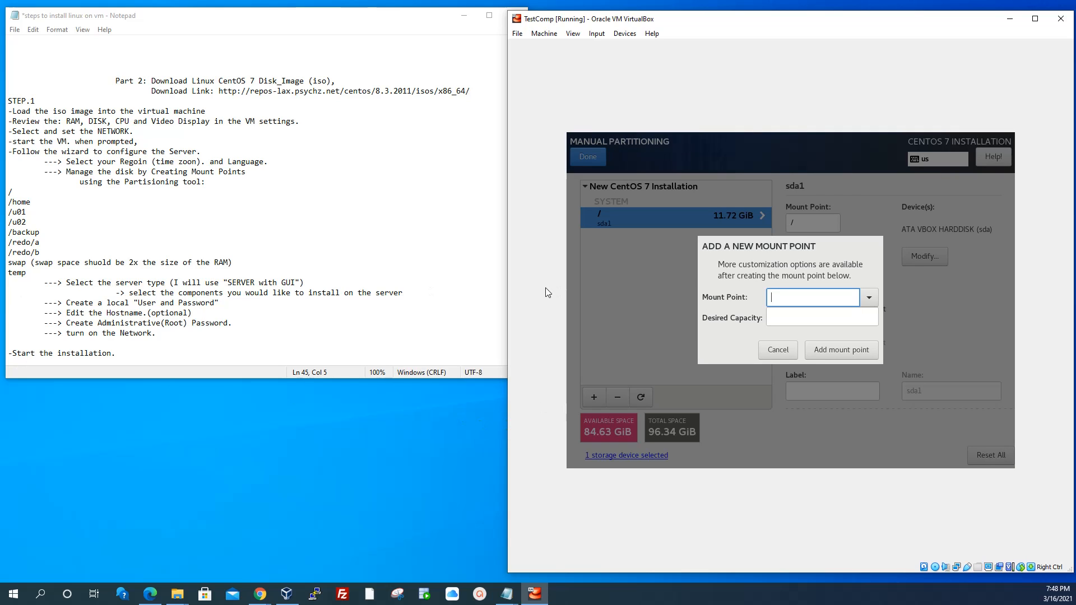
left_click(832, 297)
type("/home")
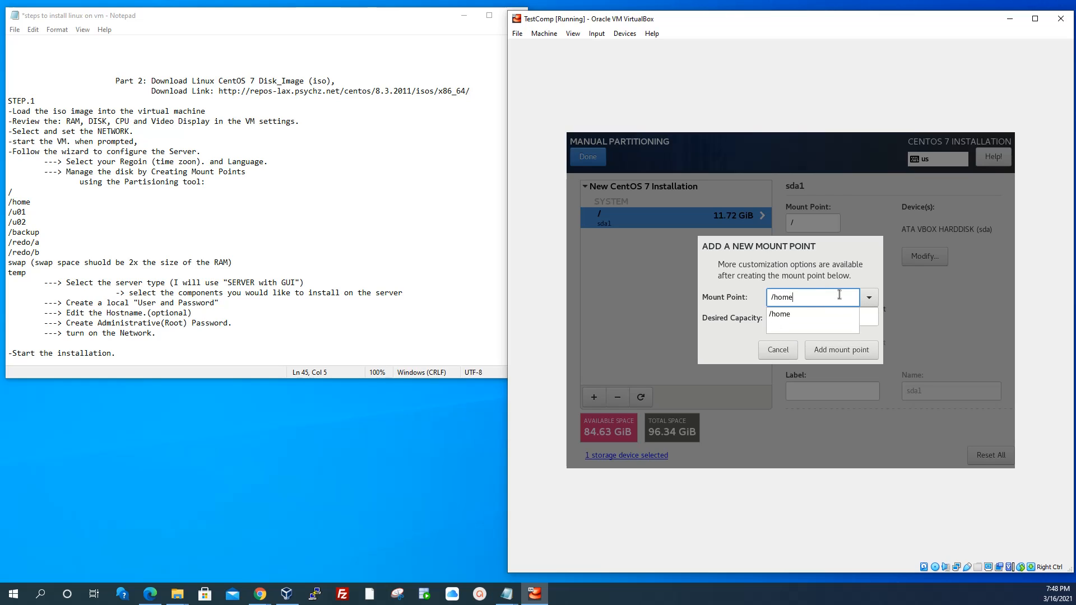
left_click(784, 313)
left_click(802, 315)
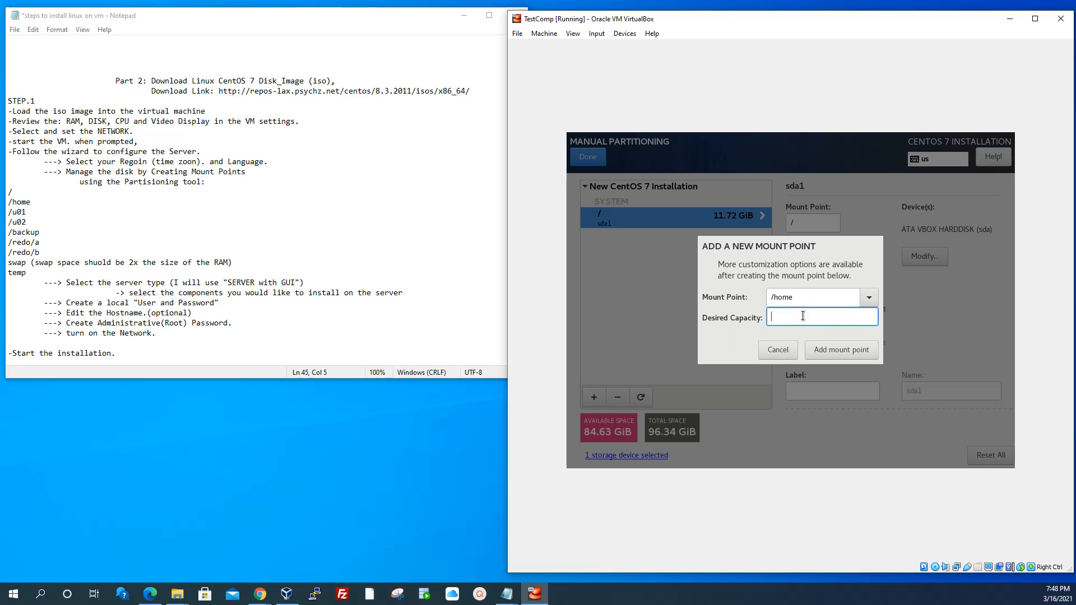
type("10000")
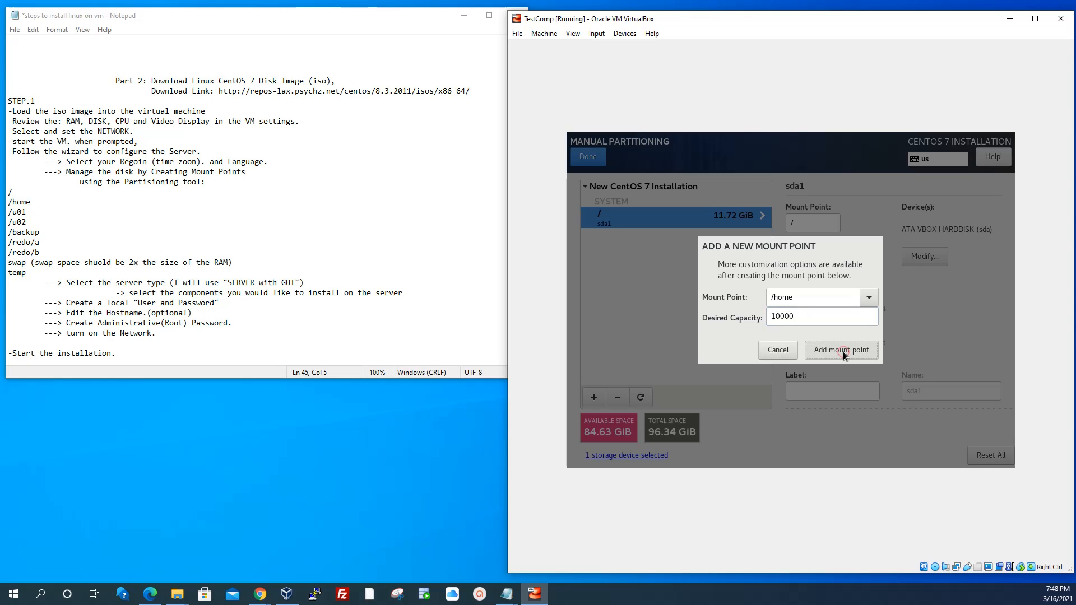
left_click(824, 351)
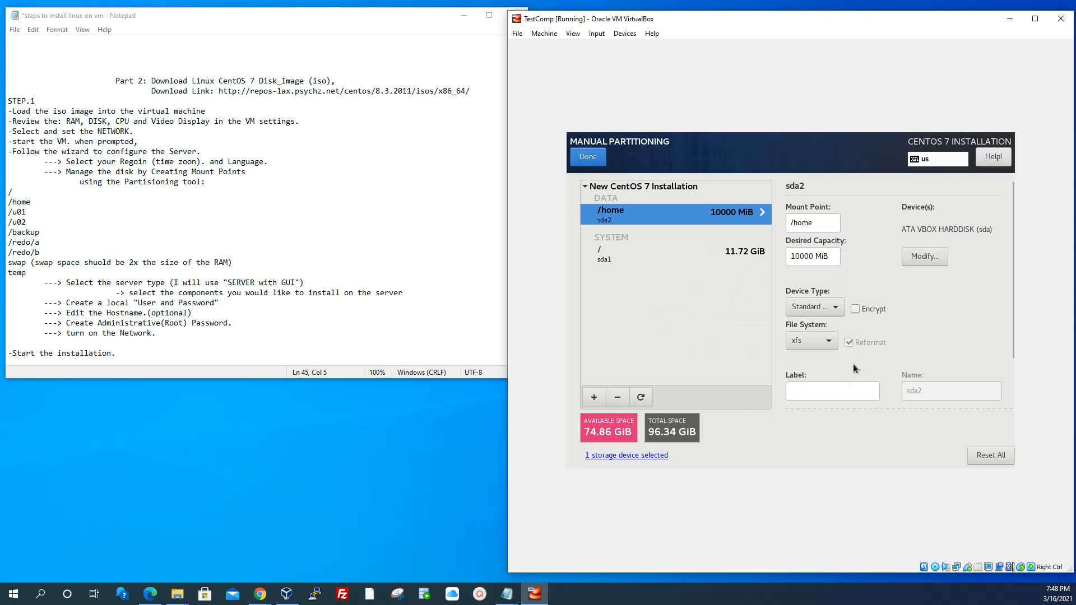
left_click(810, 340)
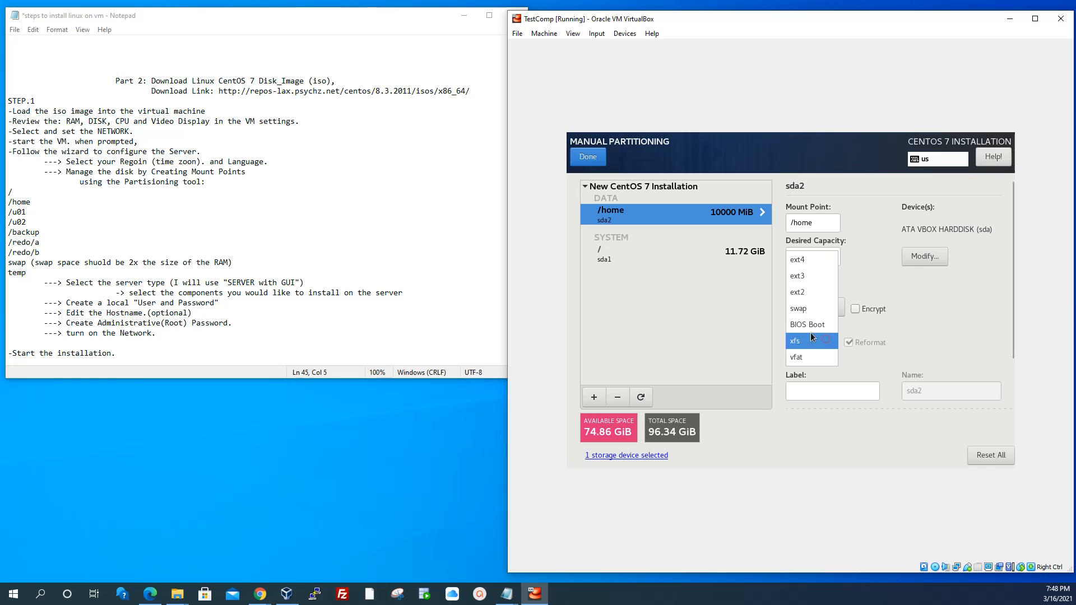
left_click(819, 338)
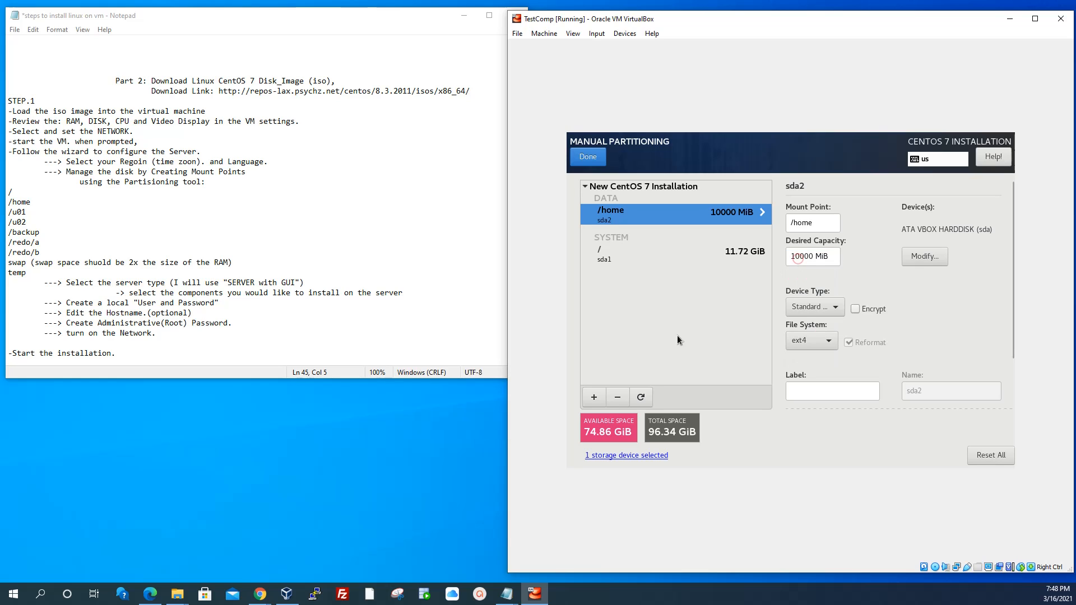
Add a 23.44 GiB /u01 mount point and set its file system to ext4
left_click(595, 397)
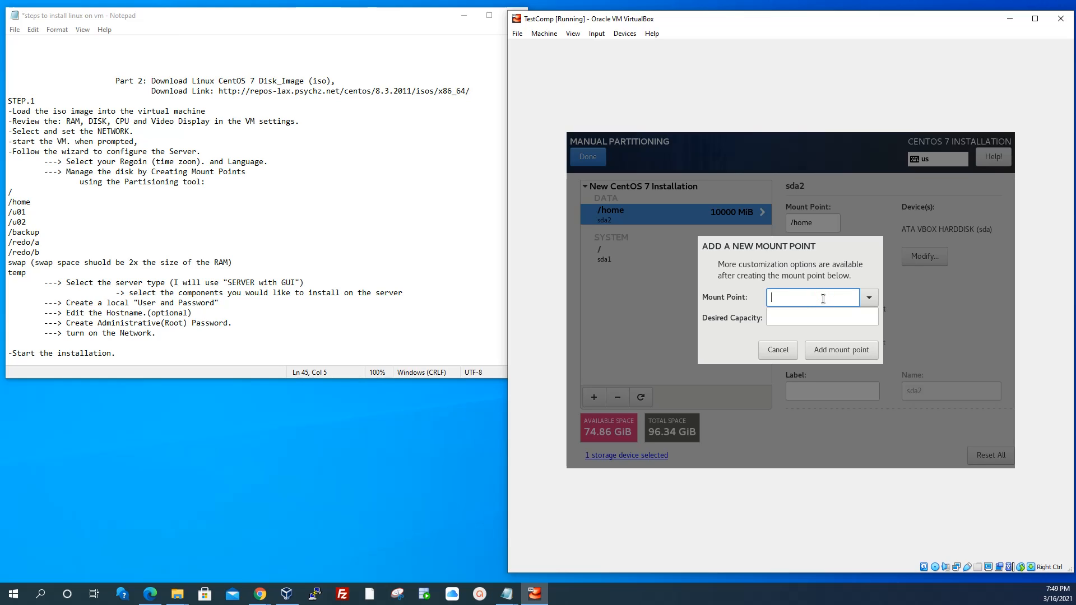
type("u01")
type("/")
left_click(792, 316)
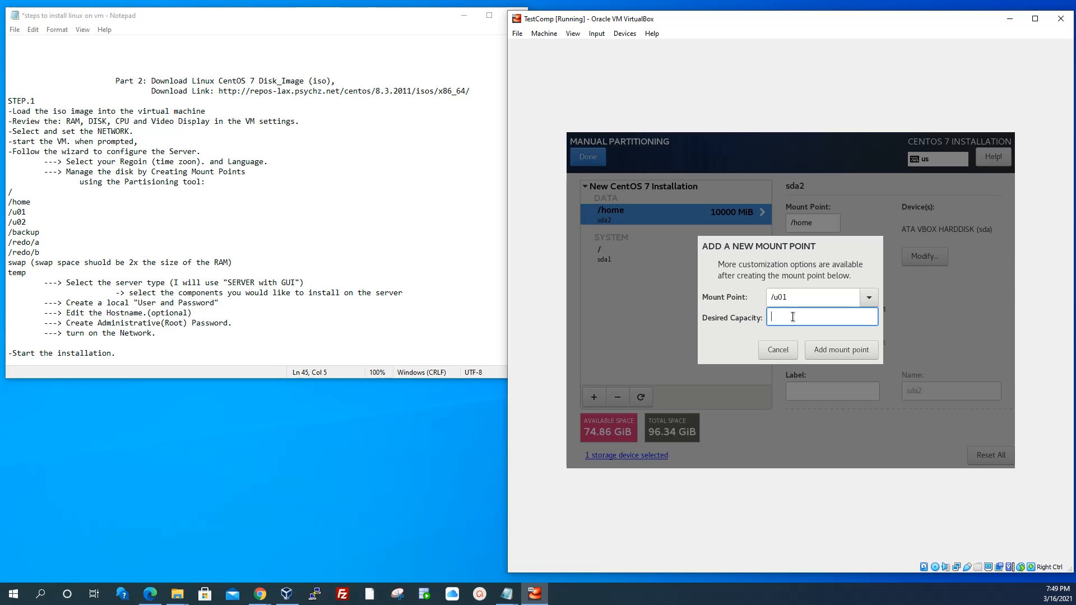
type("2400000000000000000")
key("BackSpace")
key("BackSpace")
key("BackSpace")
key("BackSpace")
key("BackSpace")
key("BackSpace")
key("BackSpace")
key("BackSpace")
key("BackSpace")
key("BackSpace")
key("BackSpace")
key("BackSpace")
key("BackSpace")
key("BackSpace")
key("BackSpace")
left_click(832, 348)
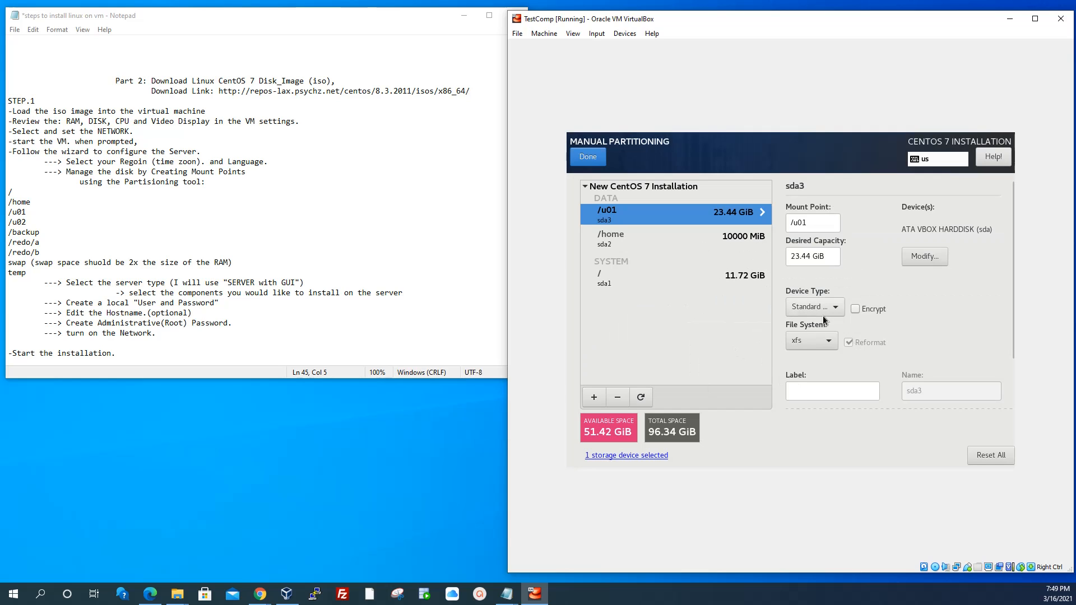
left_click(828, 340)
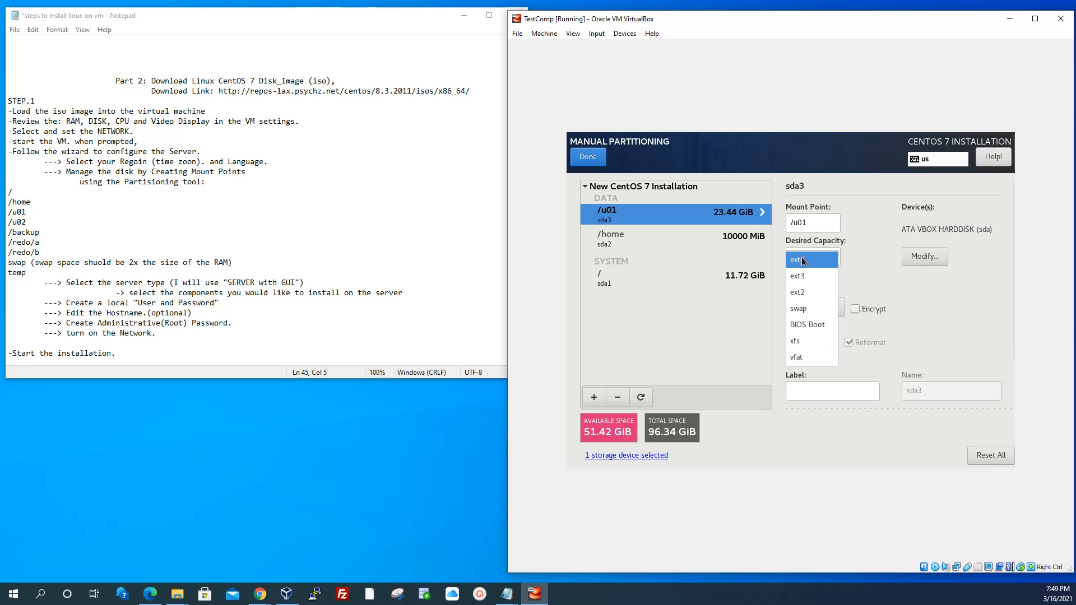
left_click(802, 257)
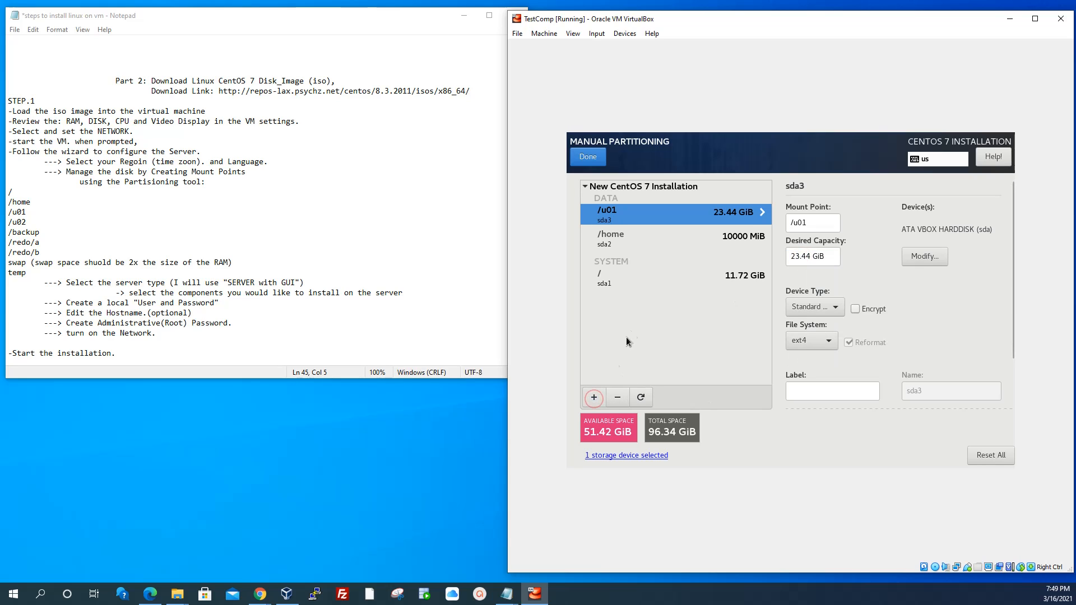
Add an 8000 MiB /u02 mount point and set its file system to ext4
left_click(593, 397)
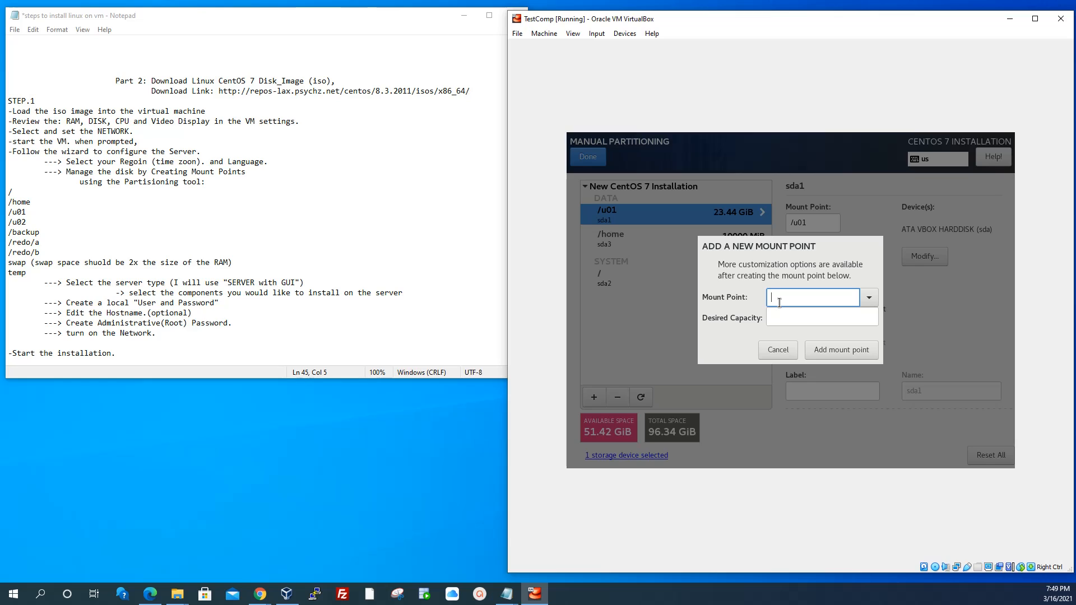
type("/u02")
left_click(796, 313)
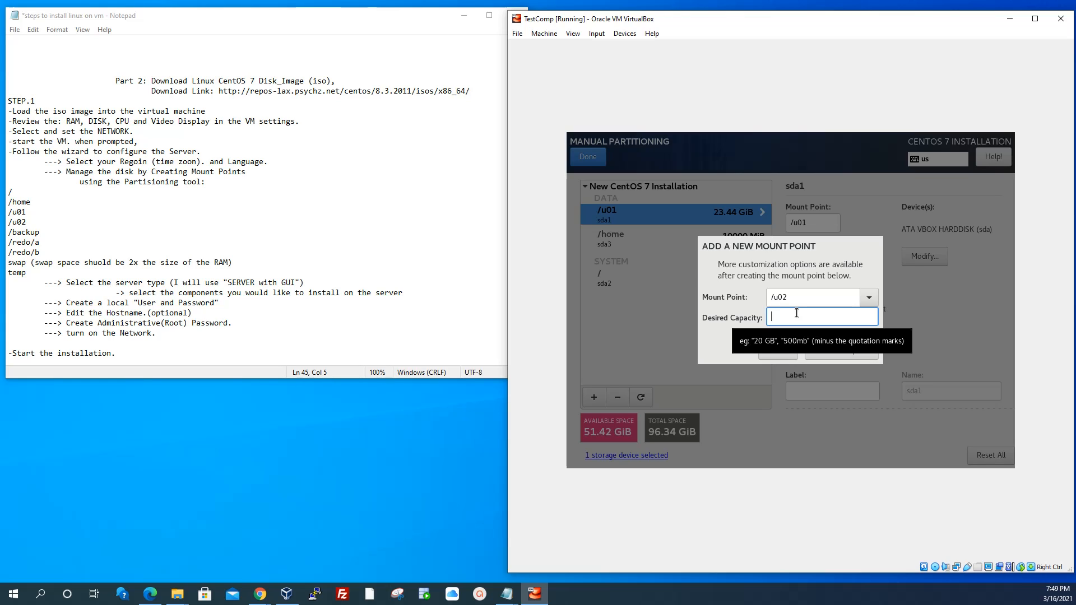
type("8000")
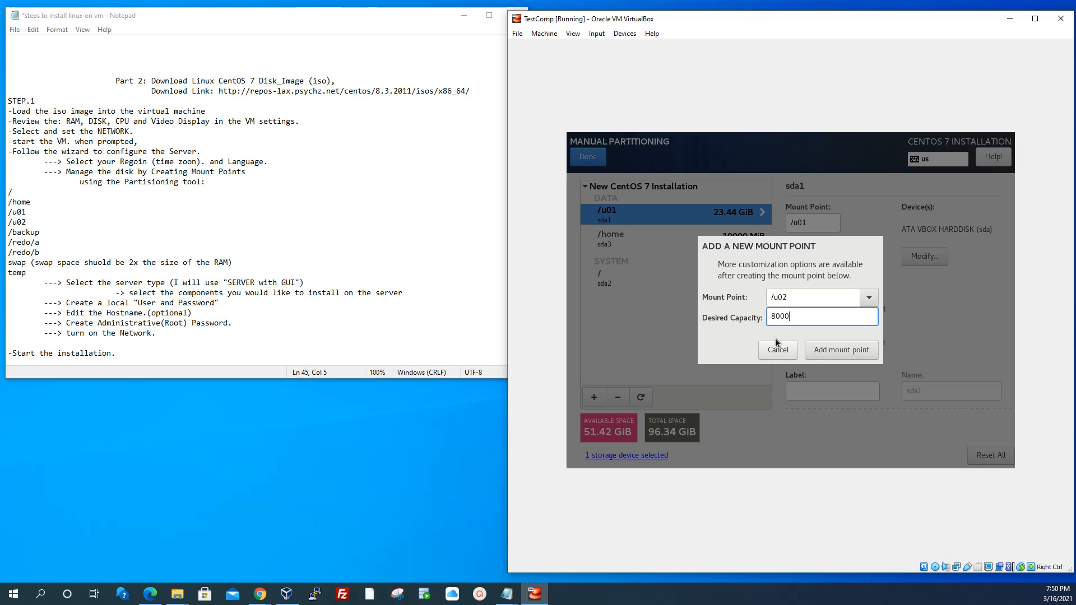
left_click(830, 351)
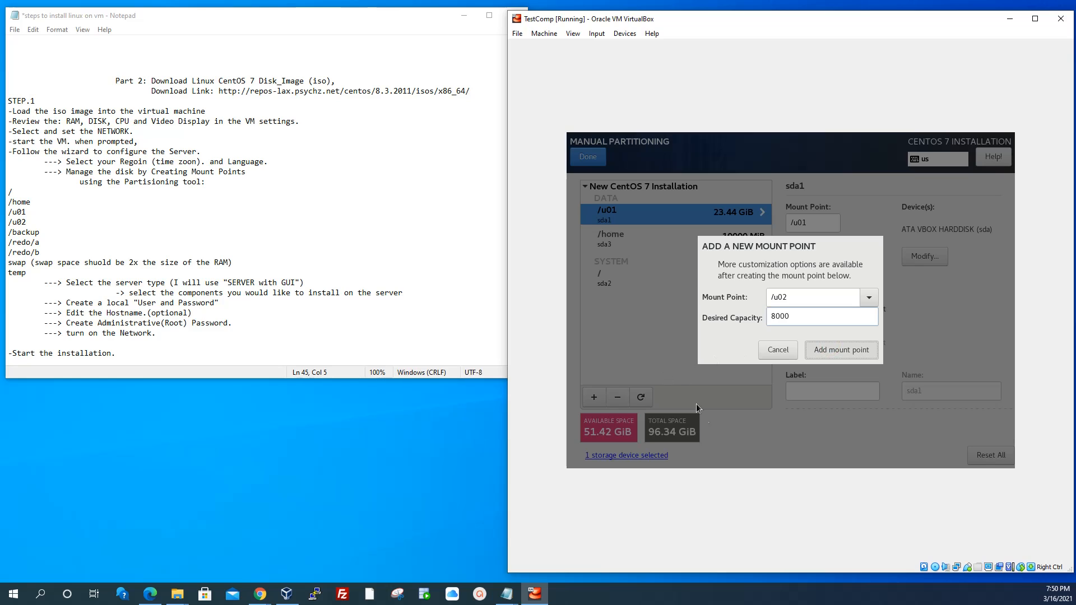
key("Return")
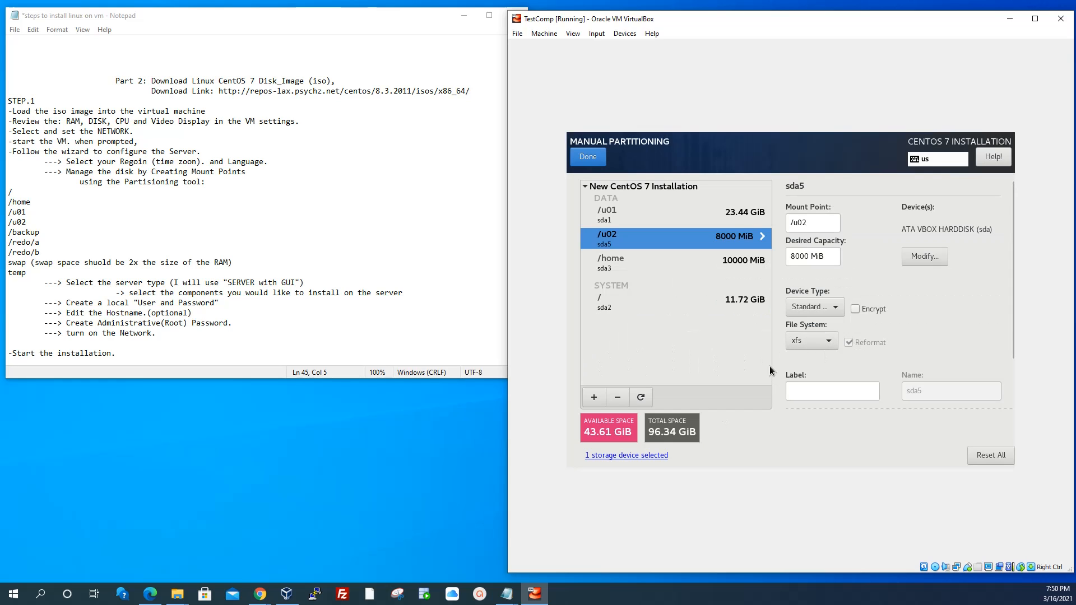
left_click(811, 340)
left_click(808, 263)
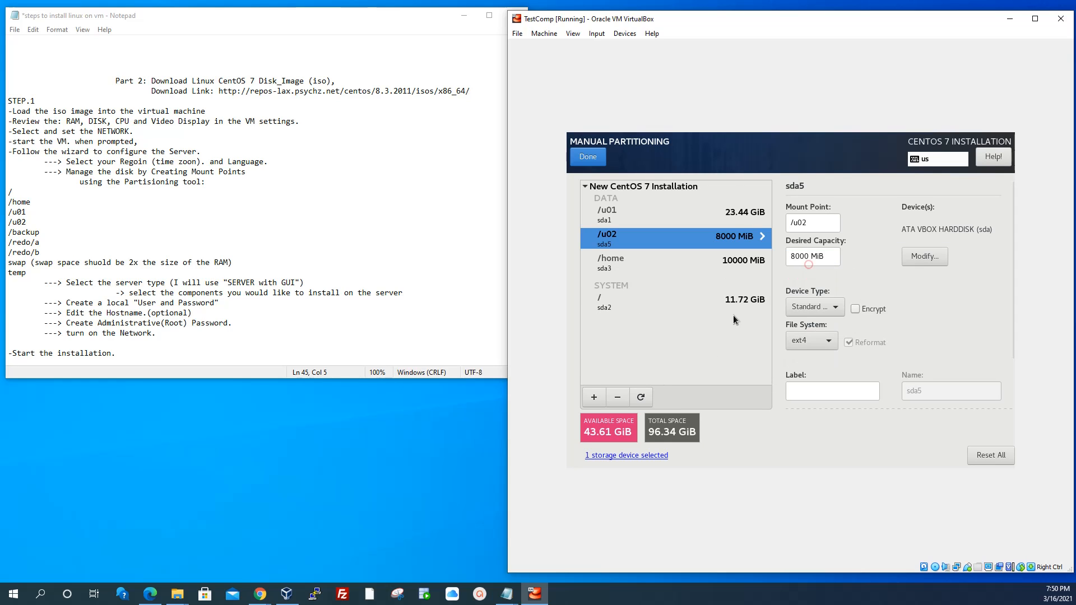
Add an 8000 MiB /backup mount point and set its file system to ext4
left_click(594, 399)
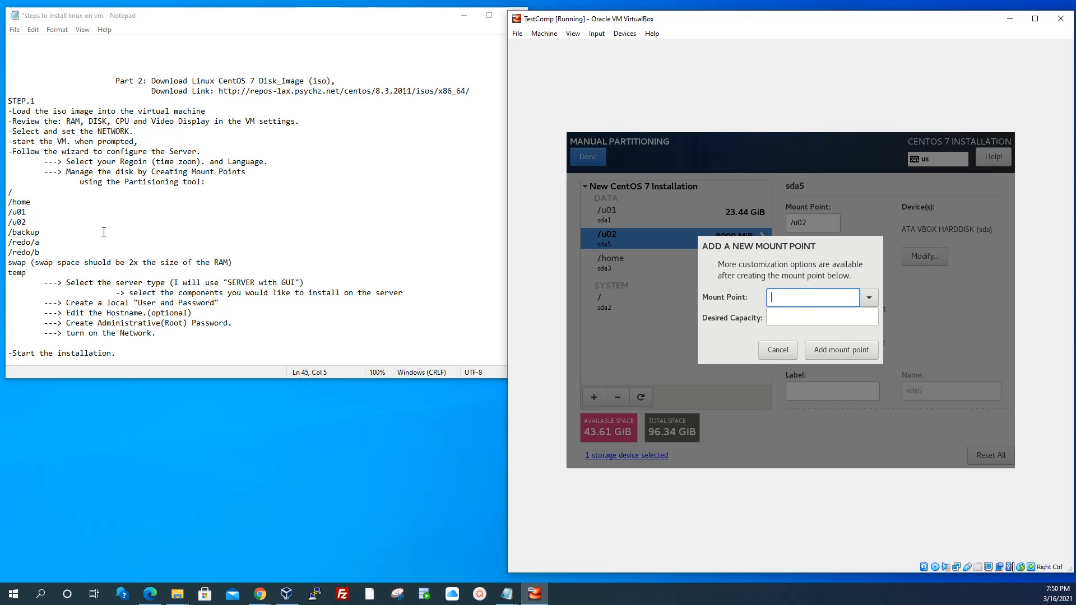
type("/")
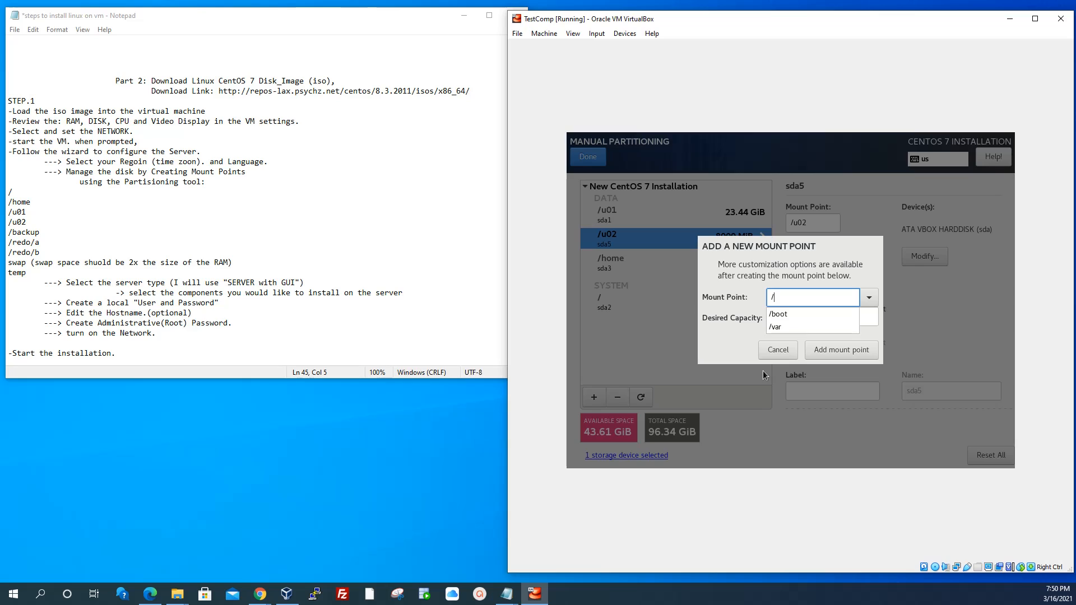
type("backup")
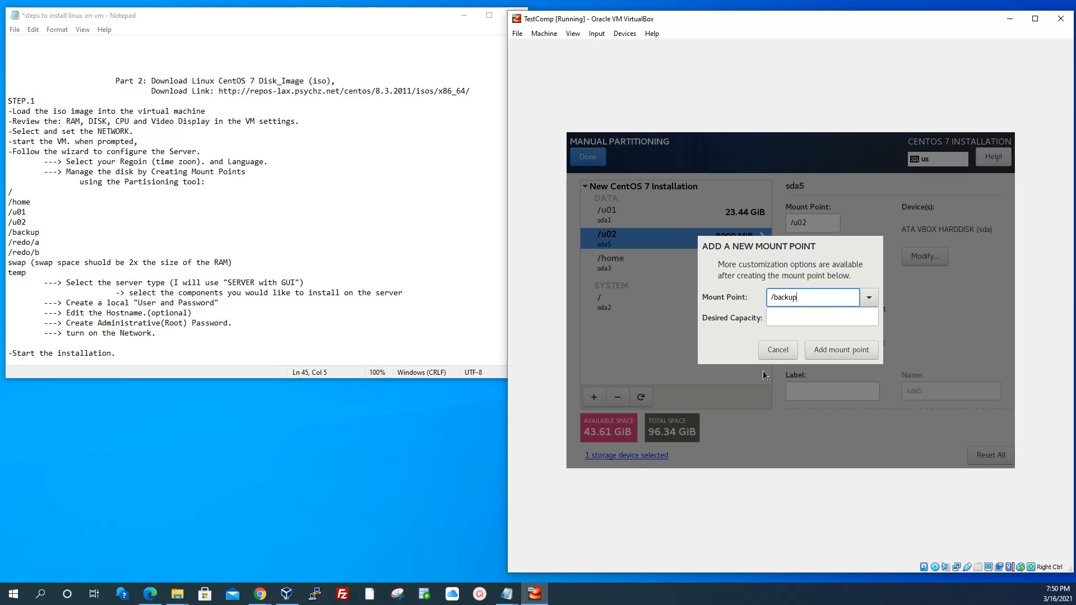
left_click(794, 316)
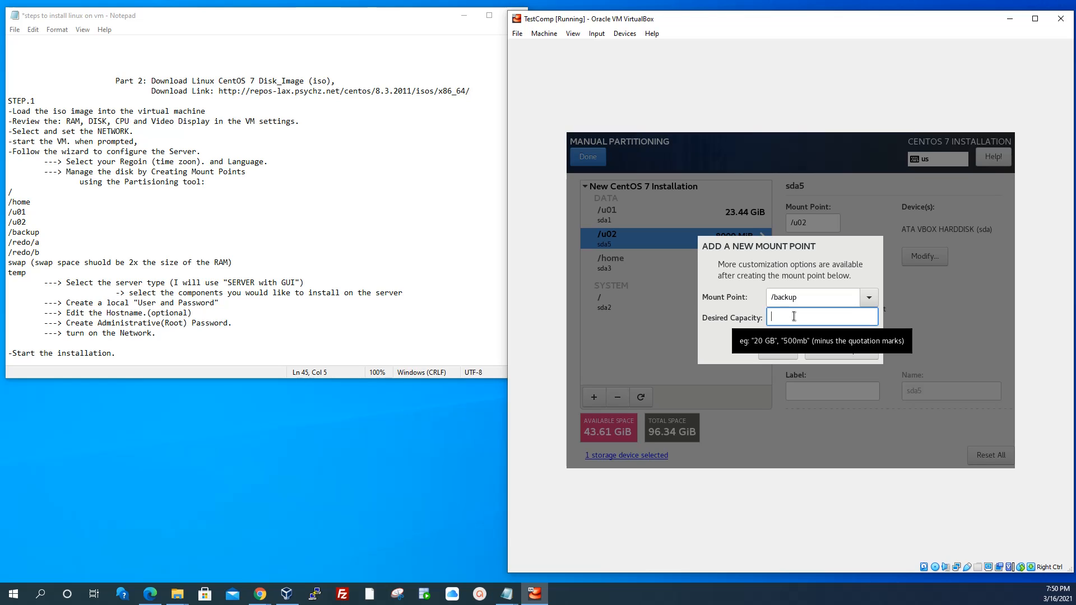
type("8")
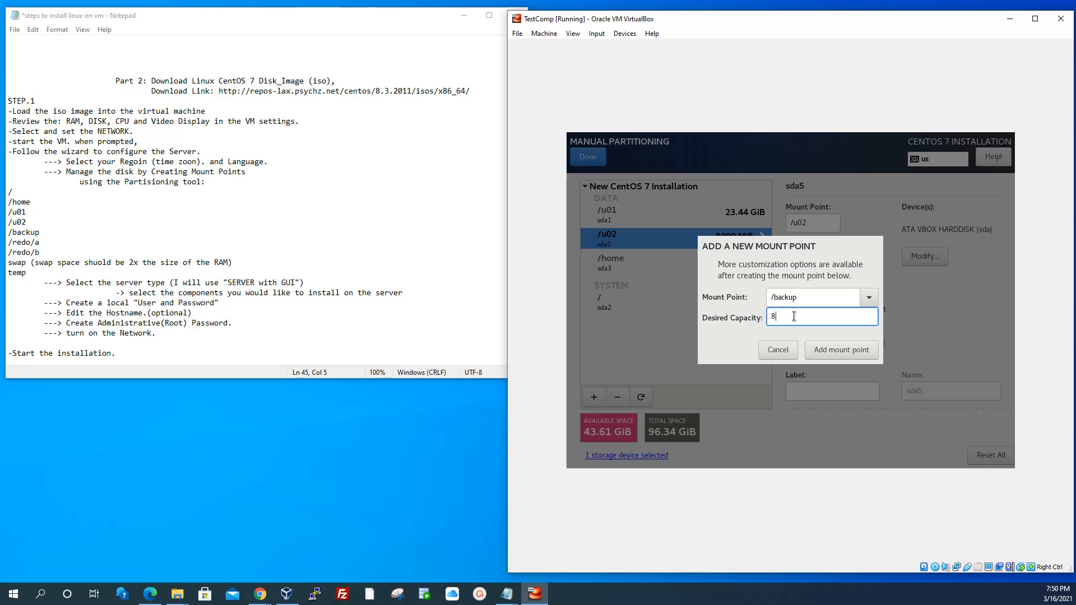
type("0000")
left_click(855, 348)
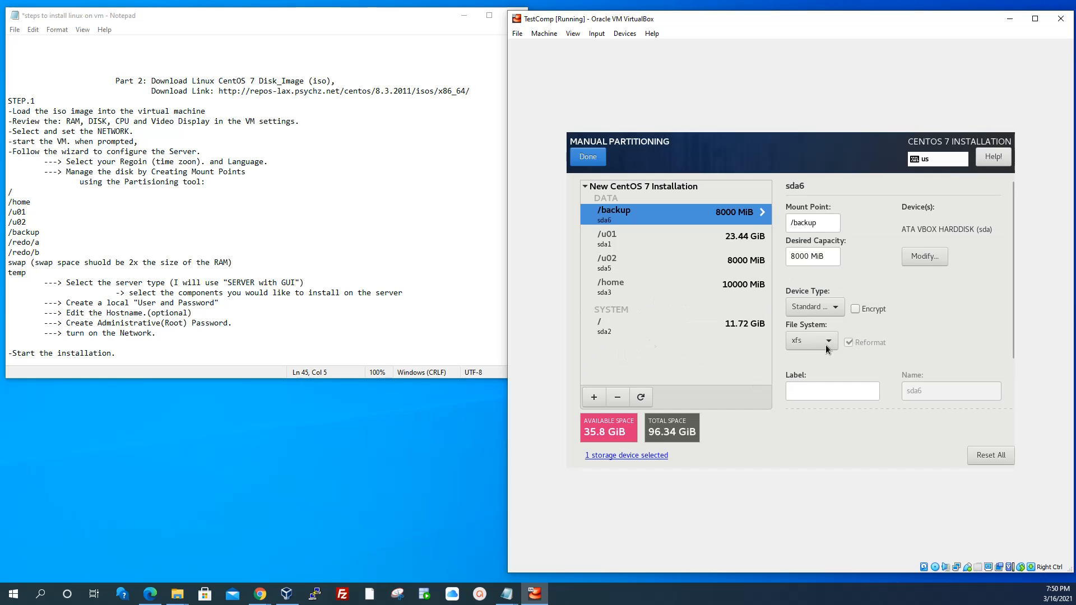
left_click(828, 343)
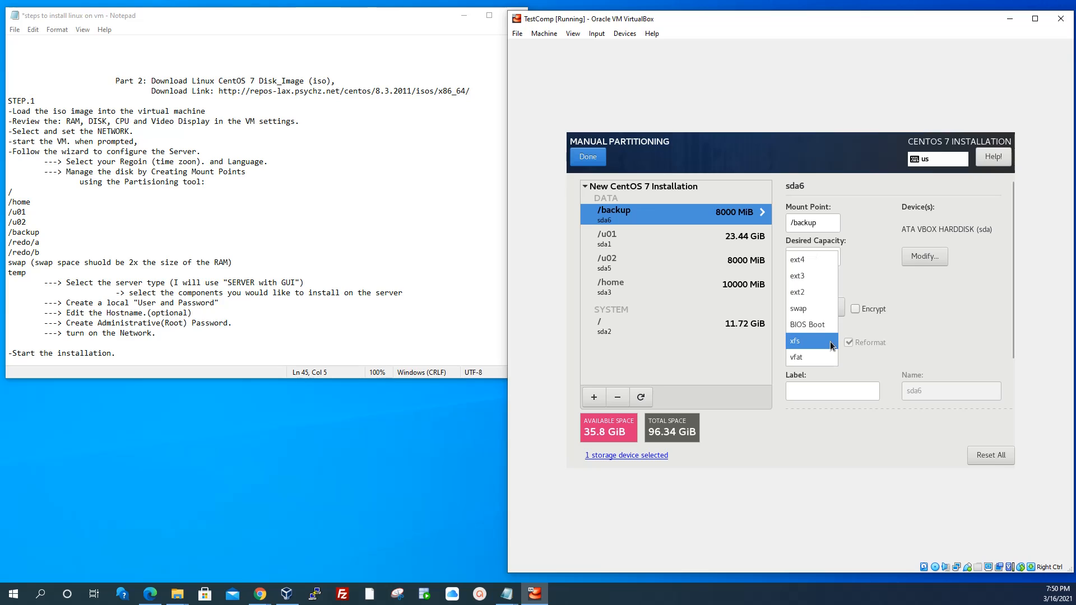
left_click(797, 259)
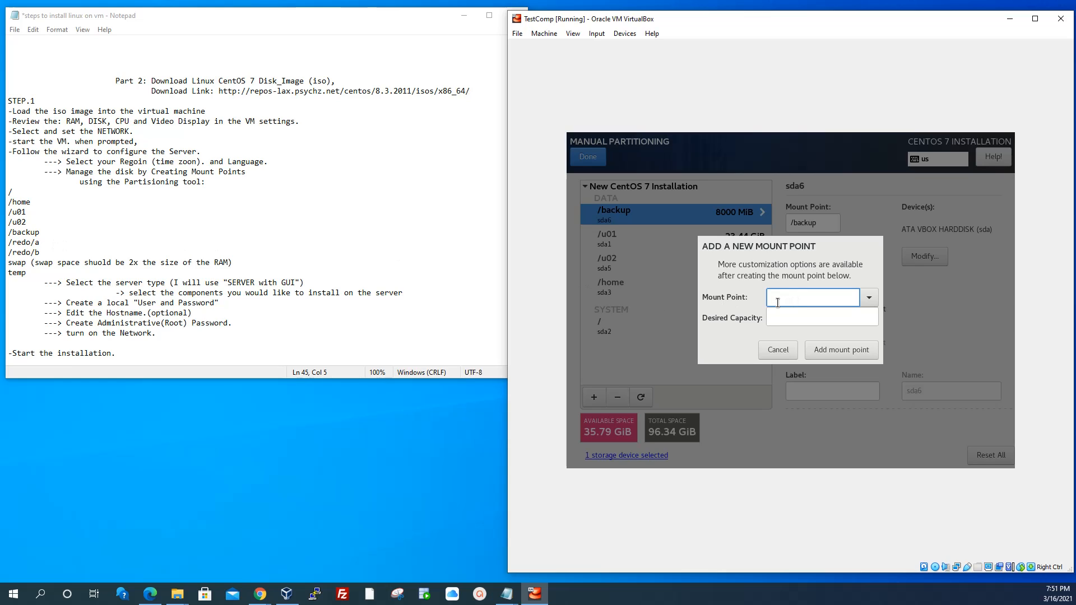
Create the /redo/a mount point at 4000 MiB and set its file system to ext4
type("/redo/a")
left_click(773, 315)
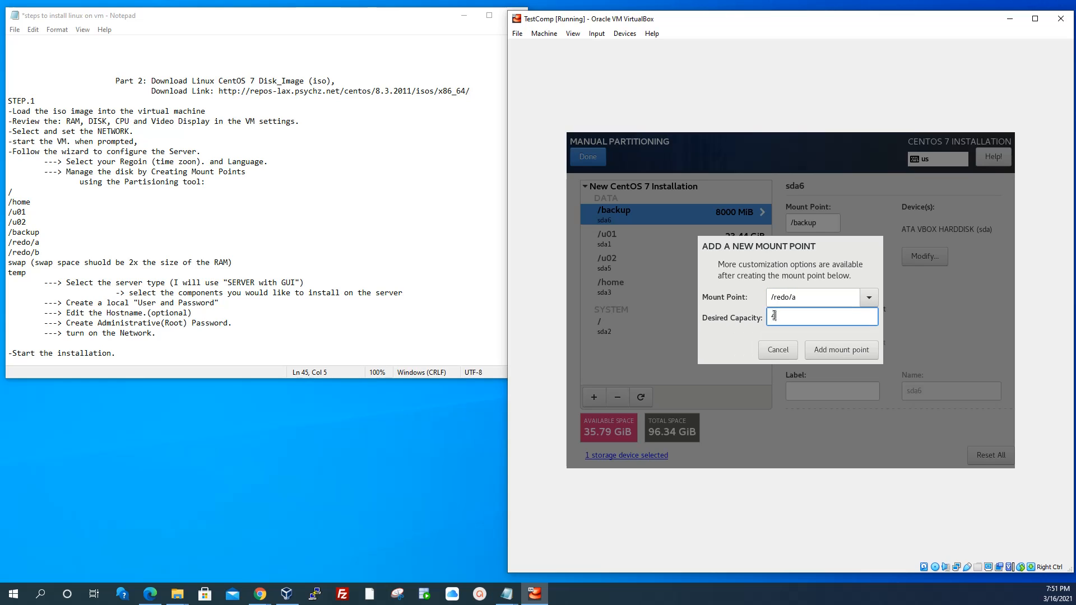
type("4000")
left_click(822, 349)
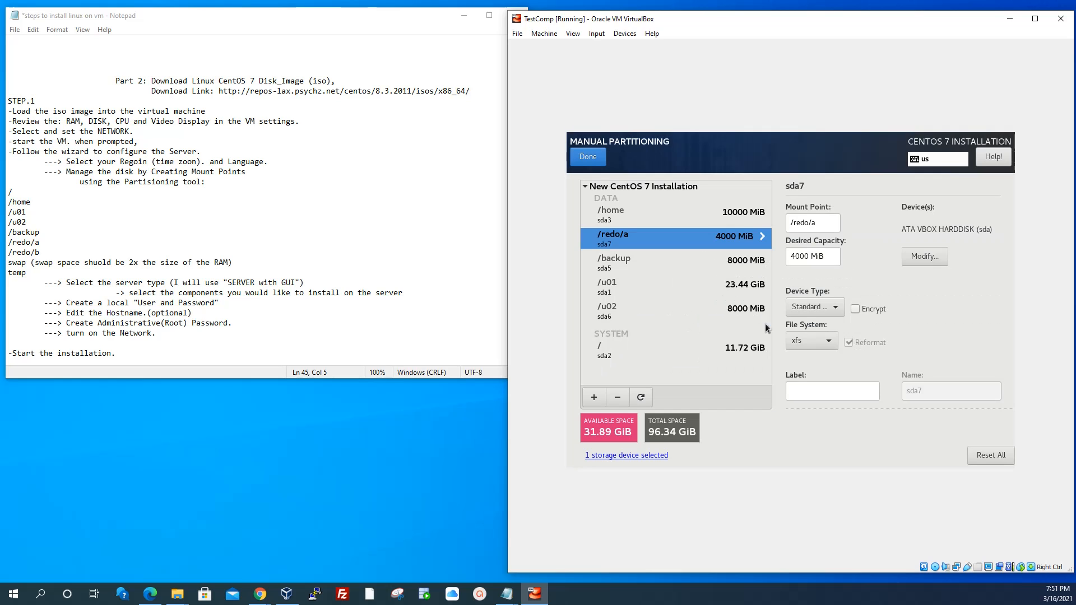
left_click(823, 336)
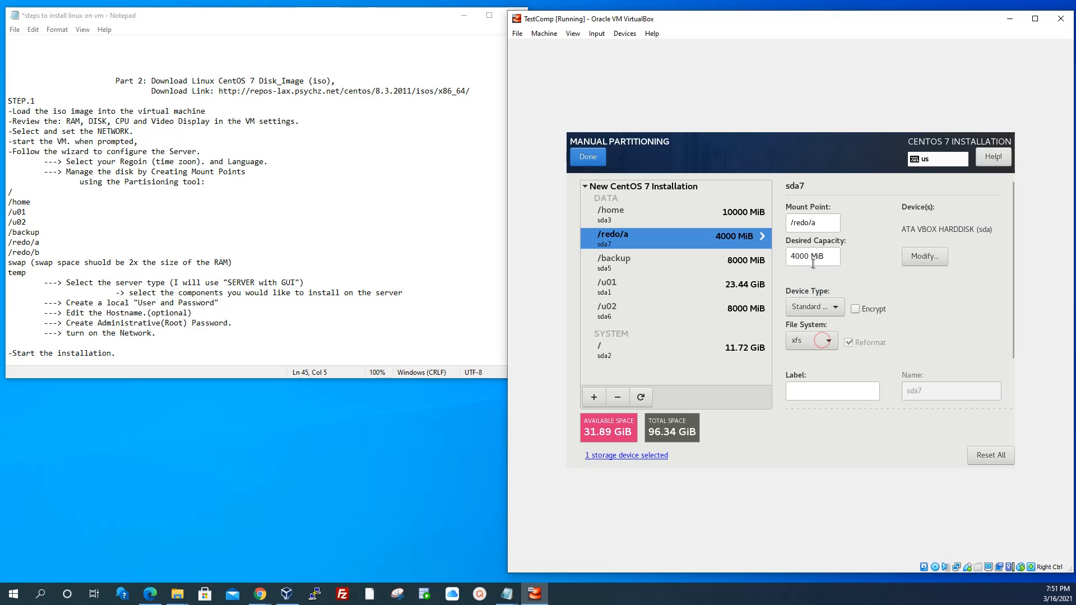
left_click(810, 262)
left_click(596, 395)
Add a /redo/b mount point with 4000 MiB capacity and format it as ext4
left_click(594, 396)
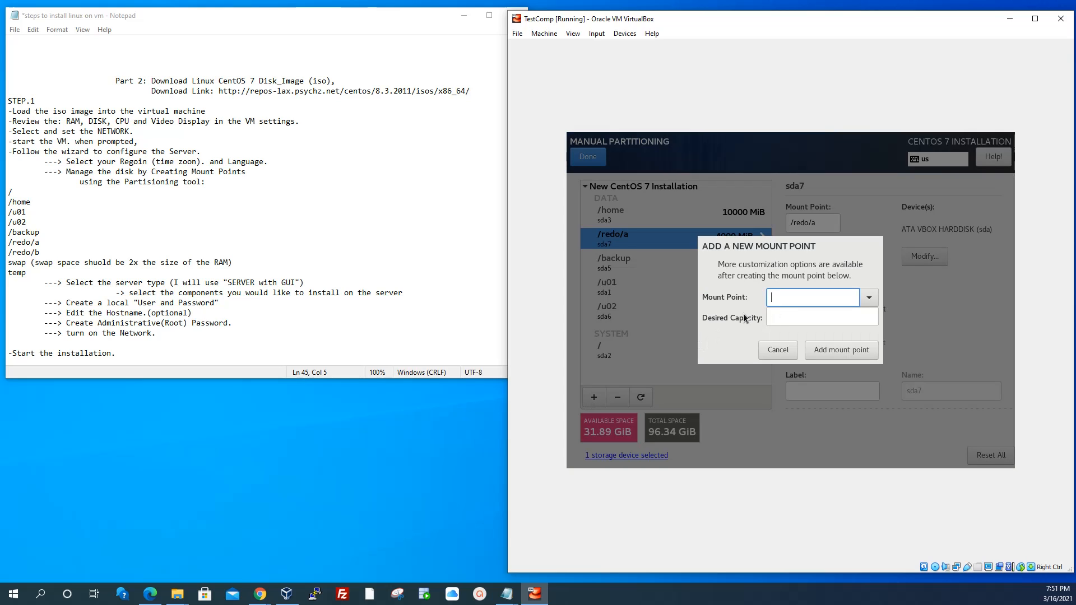
type("/r")
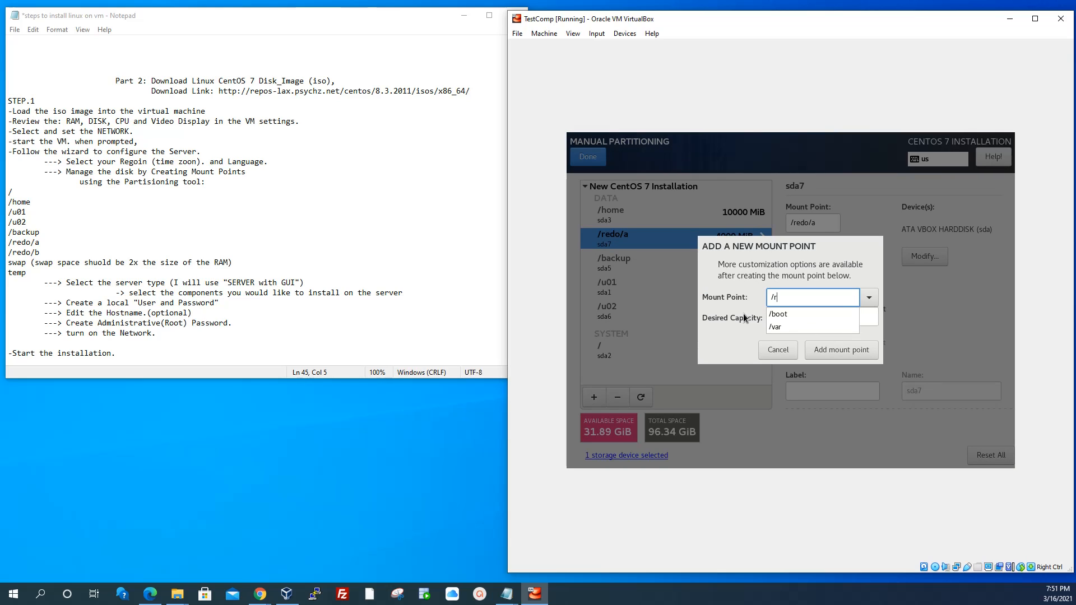
type("edo/b")
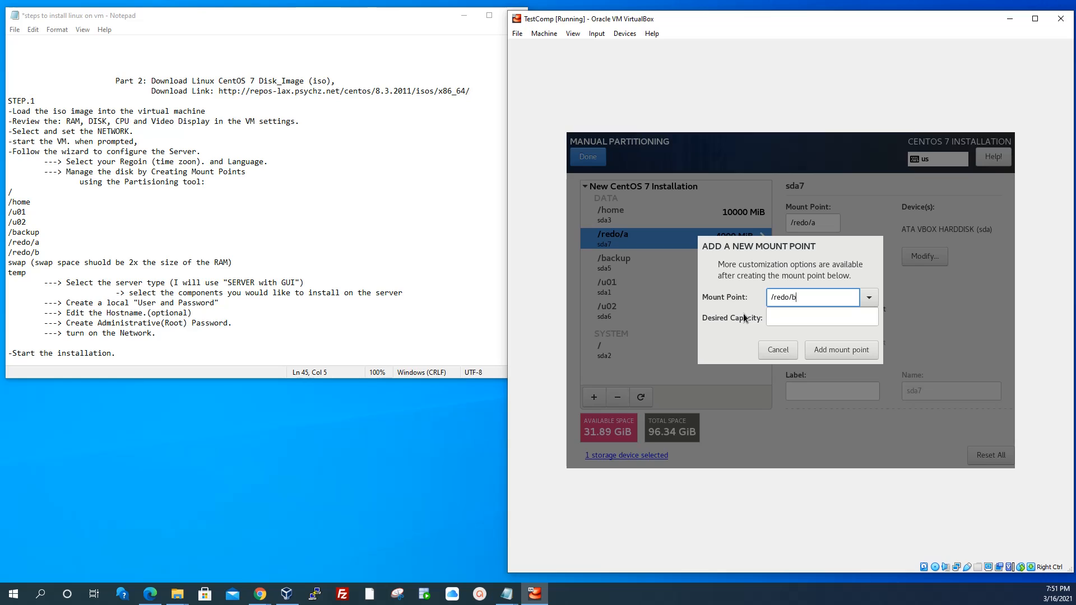
left_click(797, 313)
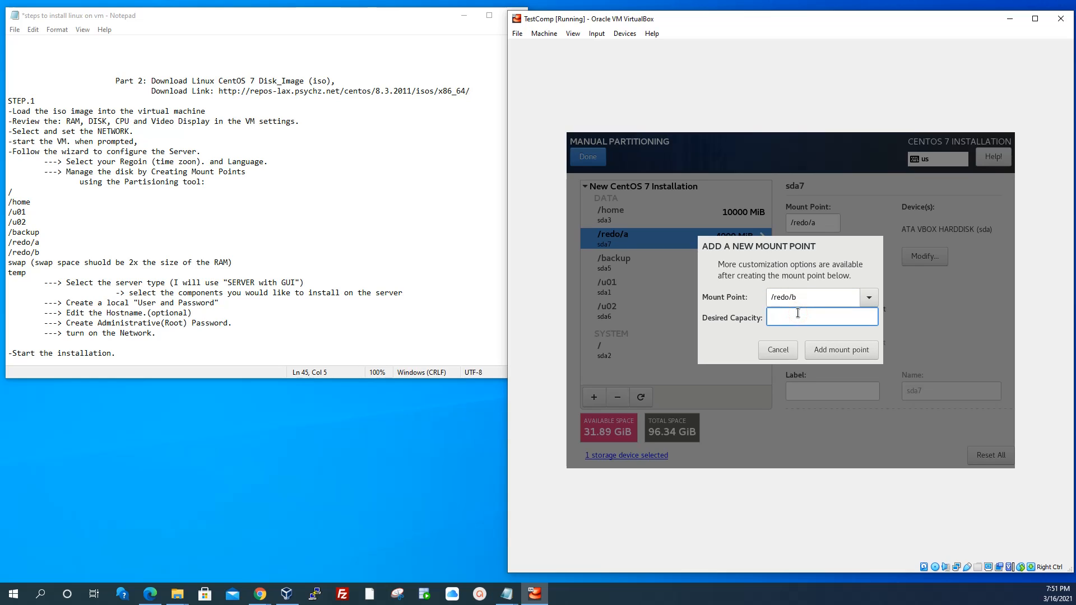
type("4000")
left_click(836, 348)
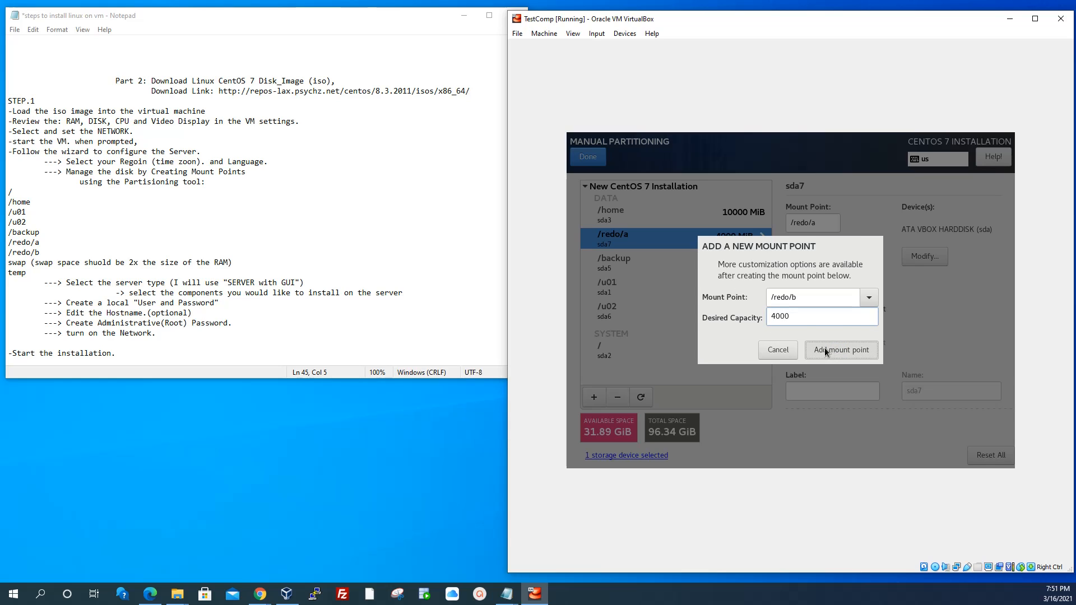
left_click(825, 349)
left_click(815, 343)
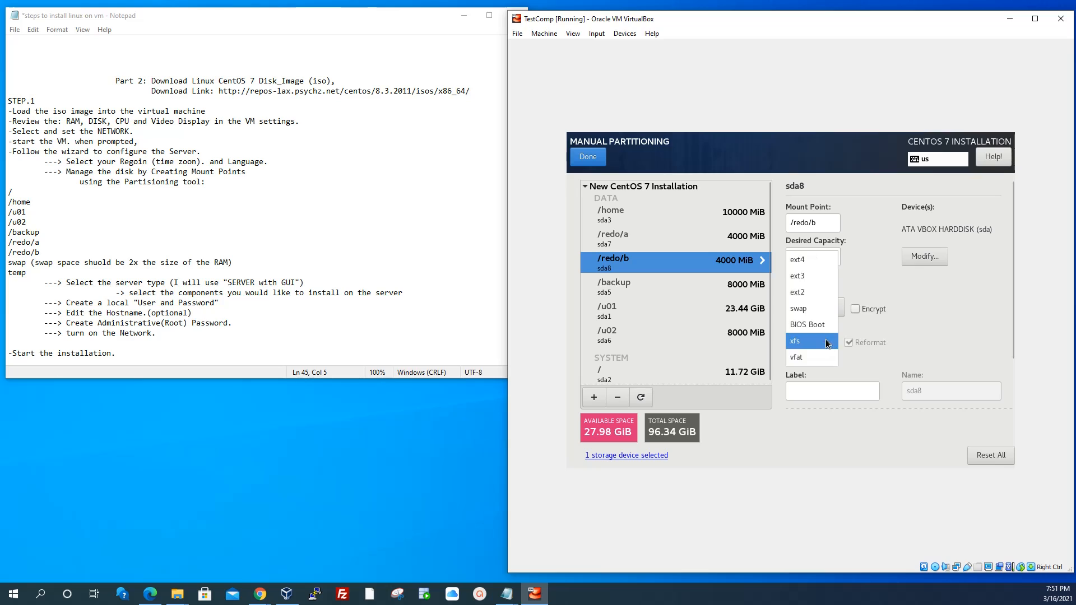
left_click(826, 342)
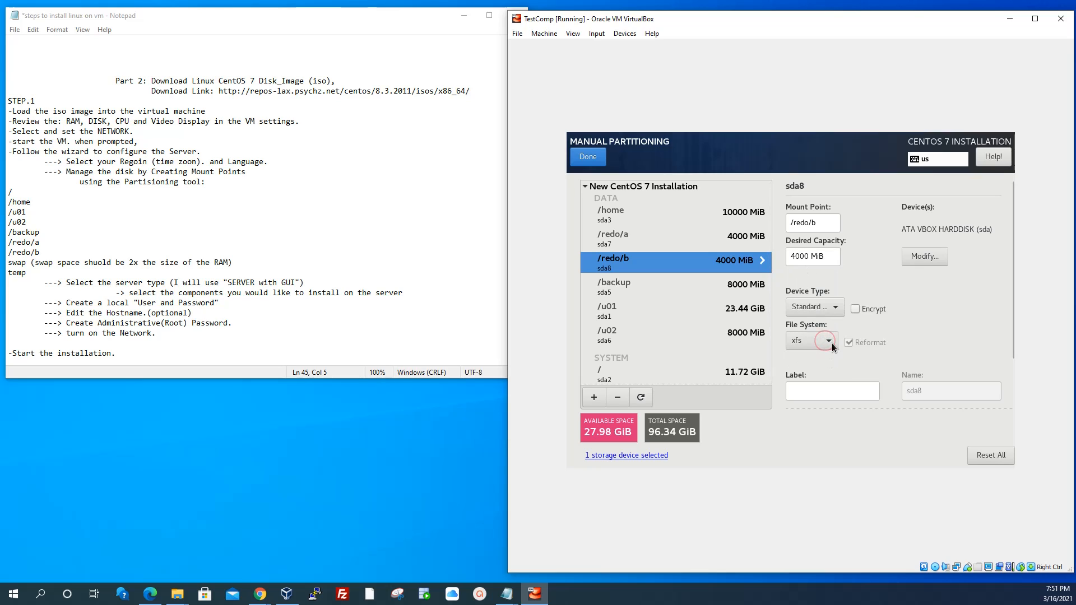
left_click(829, 342)
left_click(802, 256)
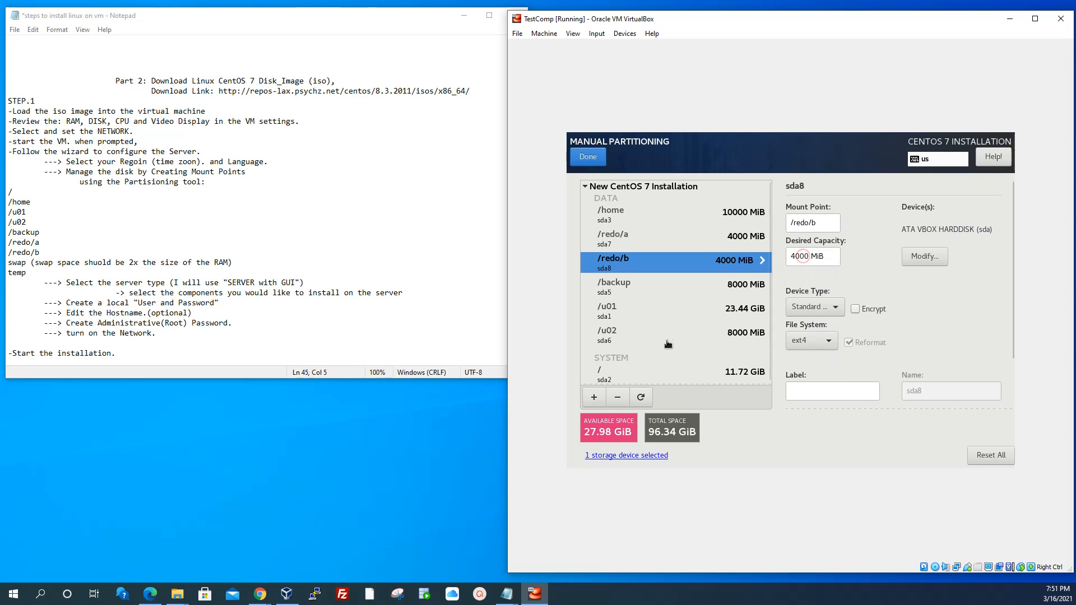
Add a new swap mount point with a desired capacity of 6000 MiB
left_click(587, 396)
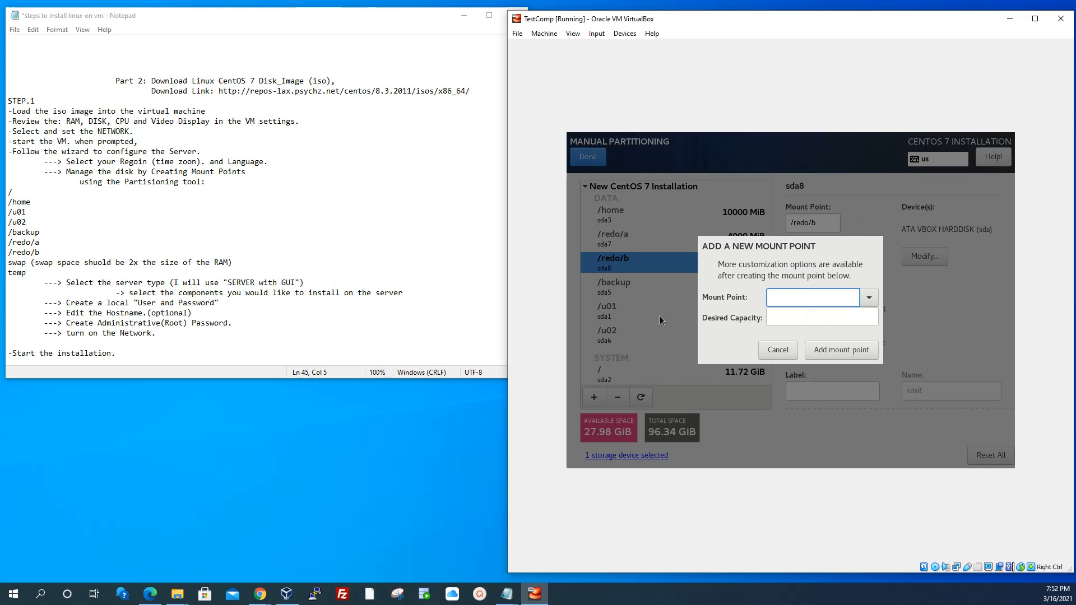
type("sw")
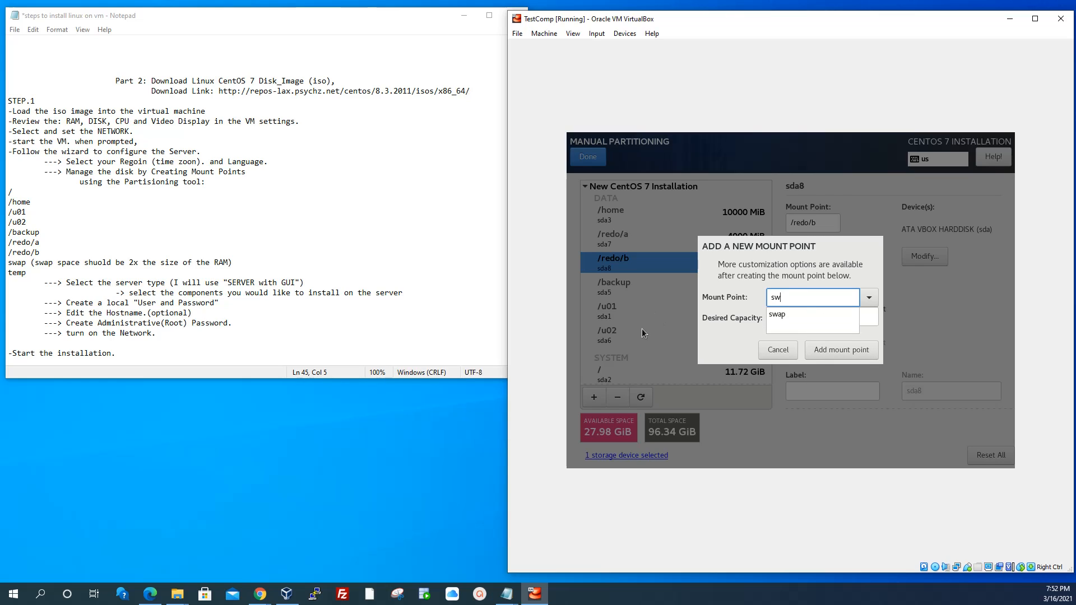
left_click(788, 322)
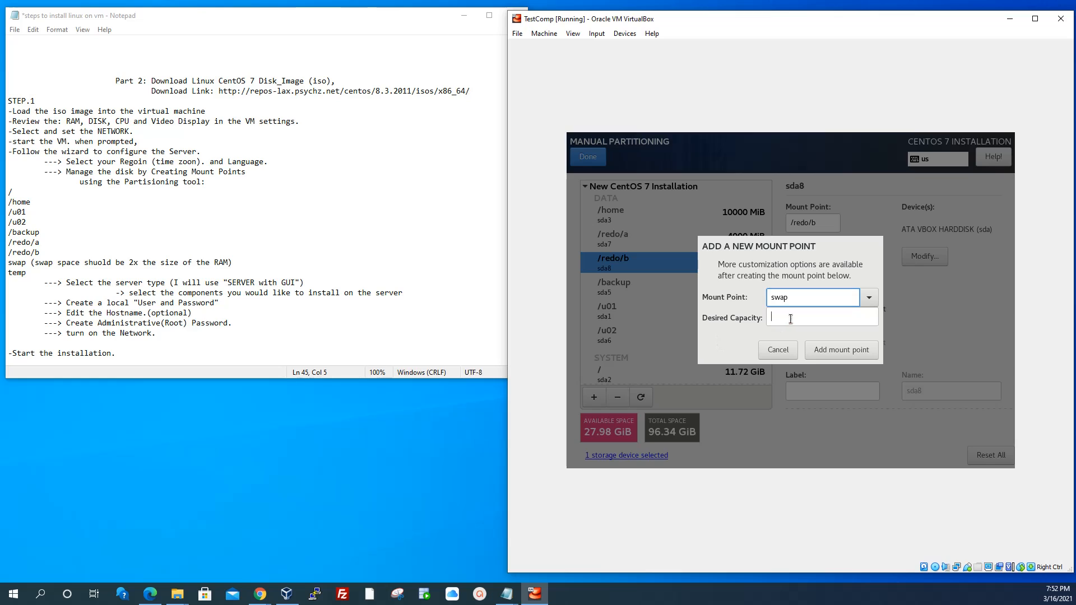
left_click(785, 318)
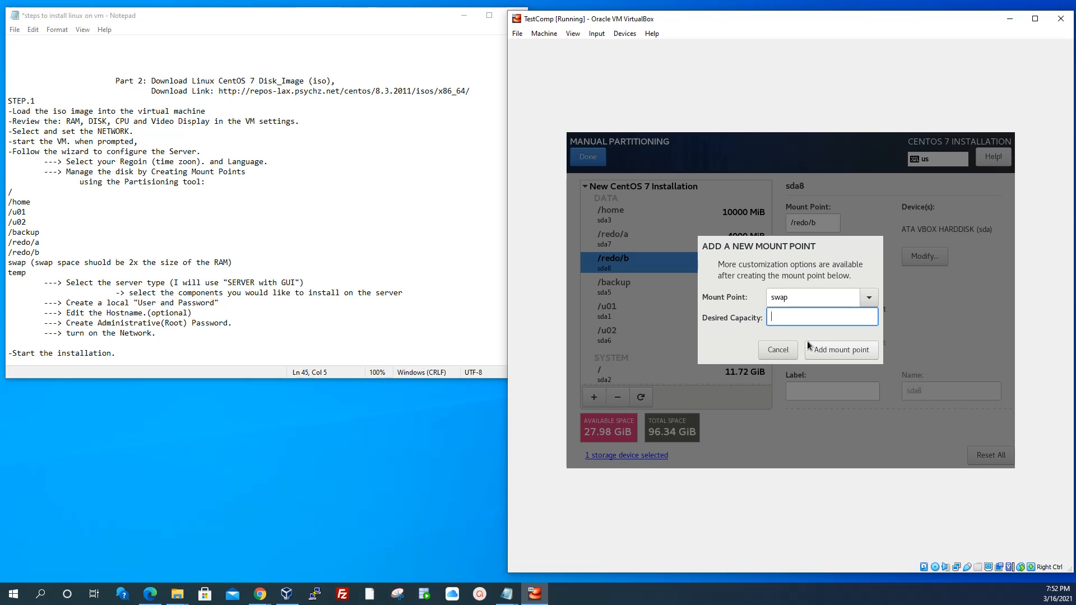
type("6000")
left_click(831, 349)
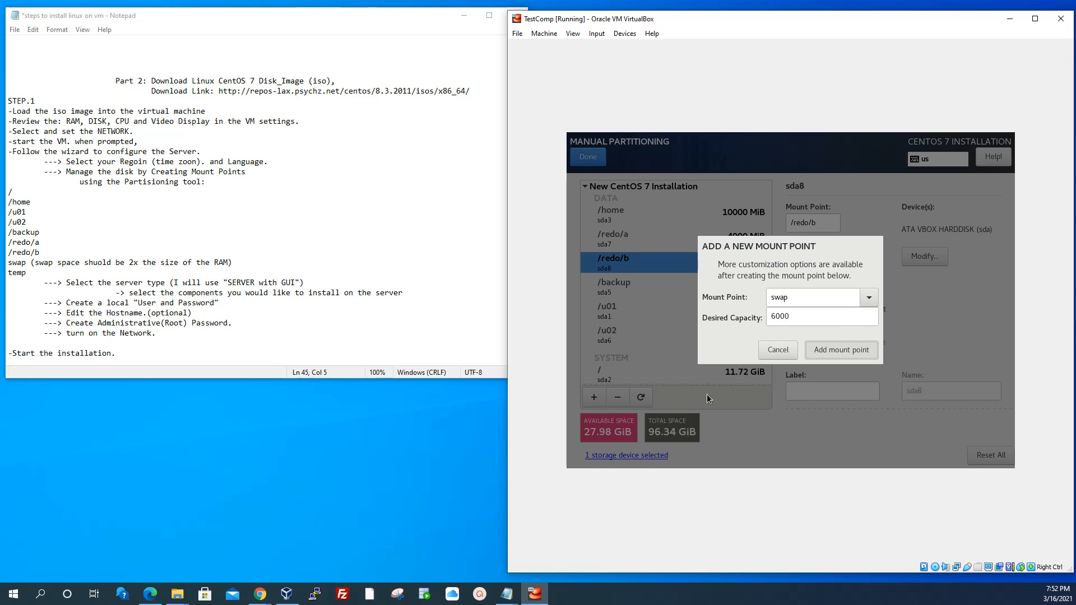
key("Return")
Change the sda9 file system to ext4
left_click(830, 342)
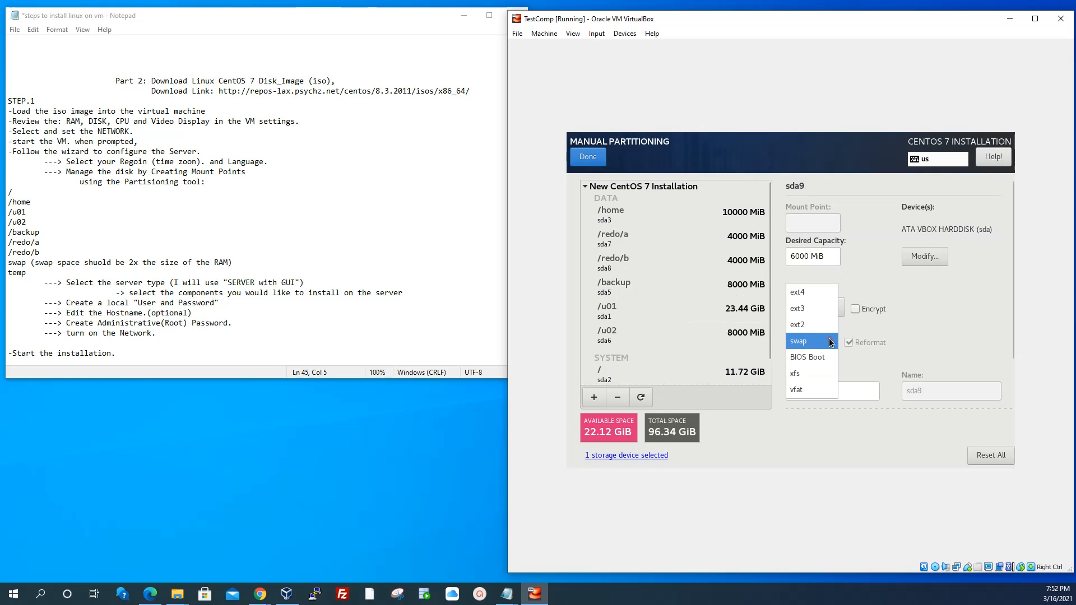
left_click(805, 292)
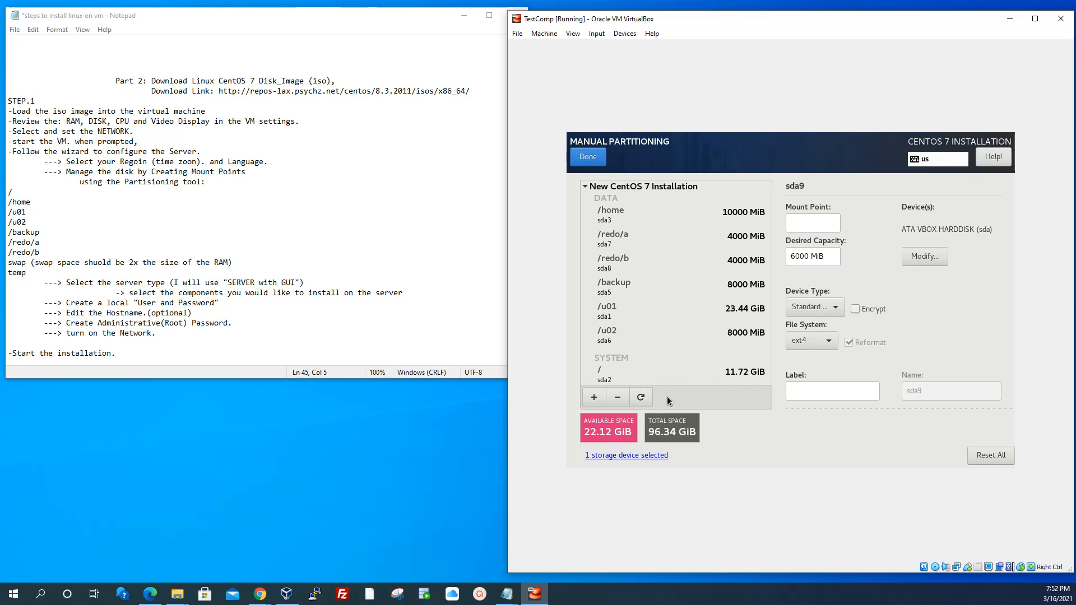
scroll(653, 253, "down", 1)
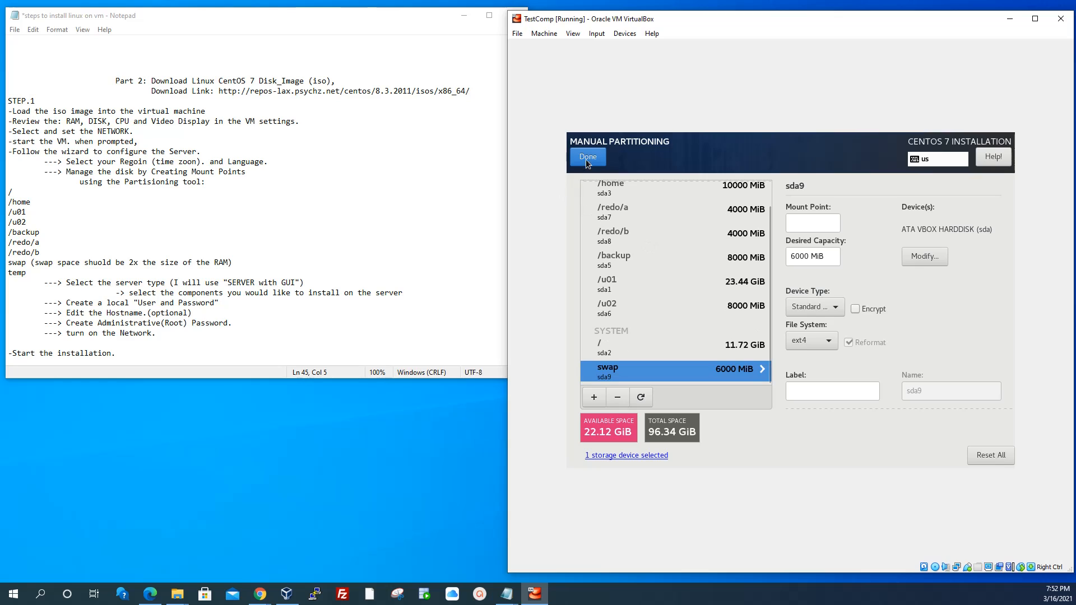
Close manual partitioning with Done and accept the Summary of Changes
left_click(587, 156)
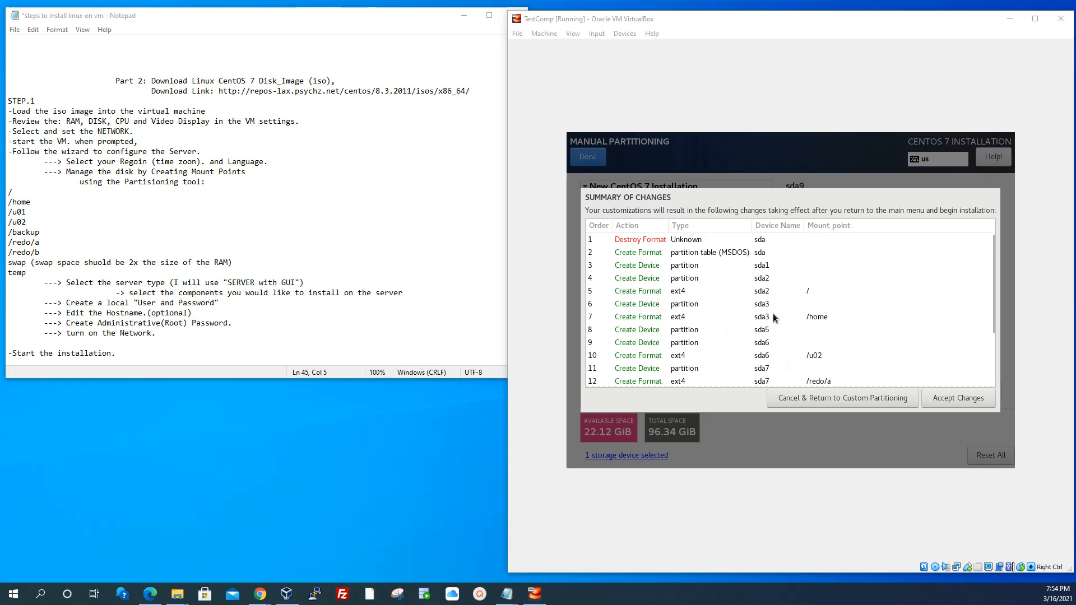
left_click(970, 397)
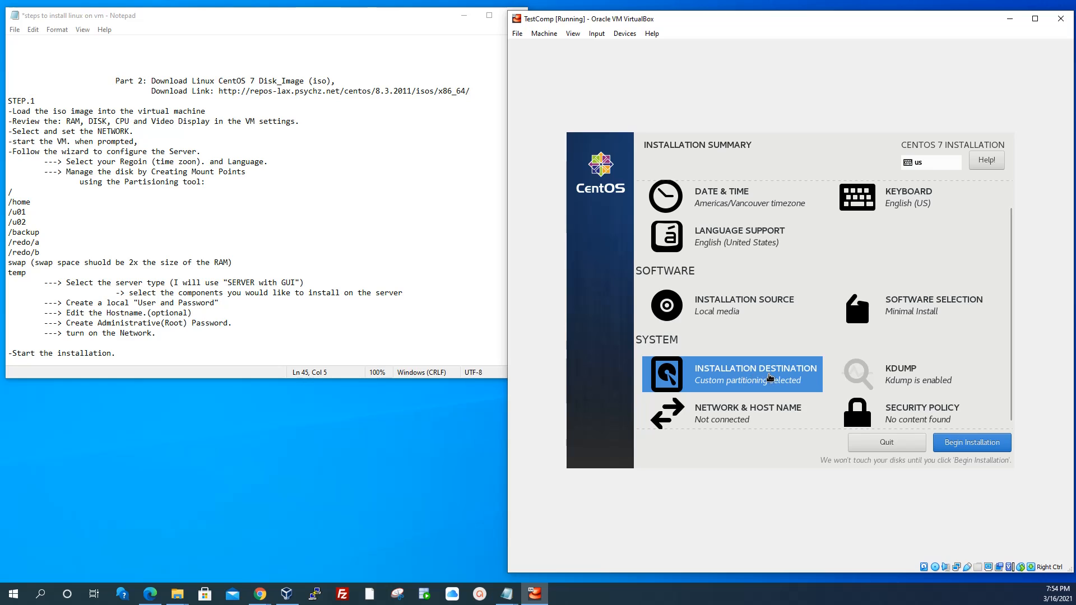
Open Network & Host Name from the Installation Summary and review the adapters
scroll(768, 376, "down", 1)
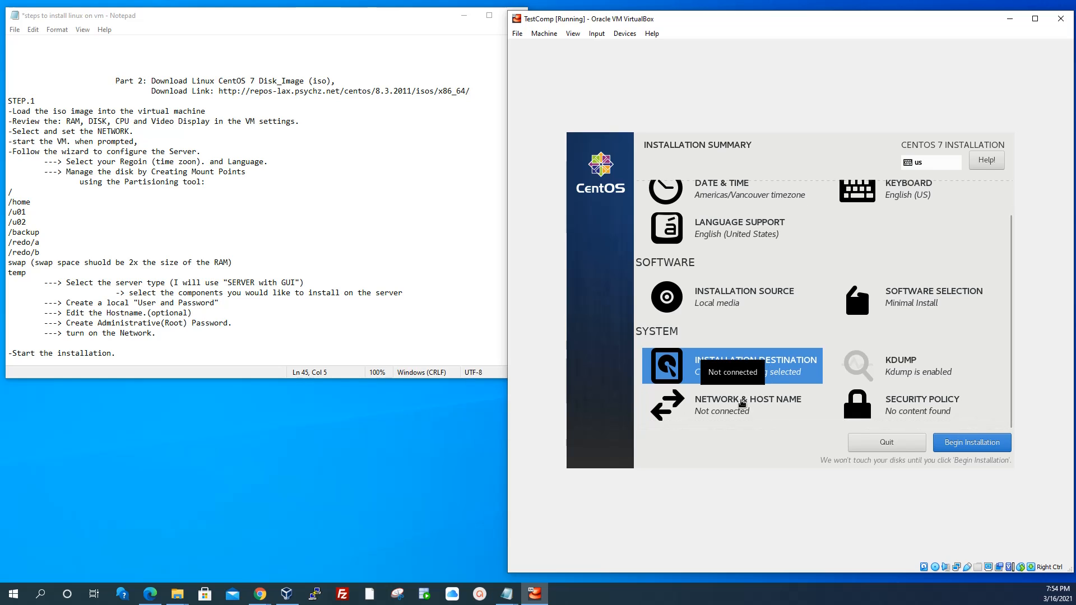
left_click(730, 400)
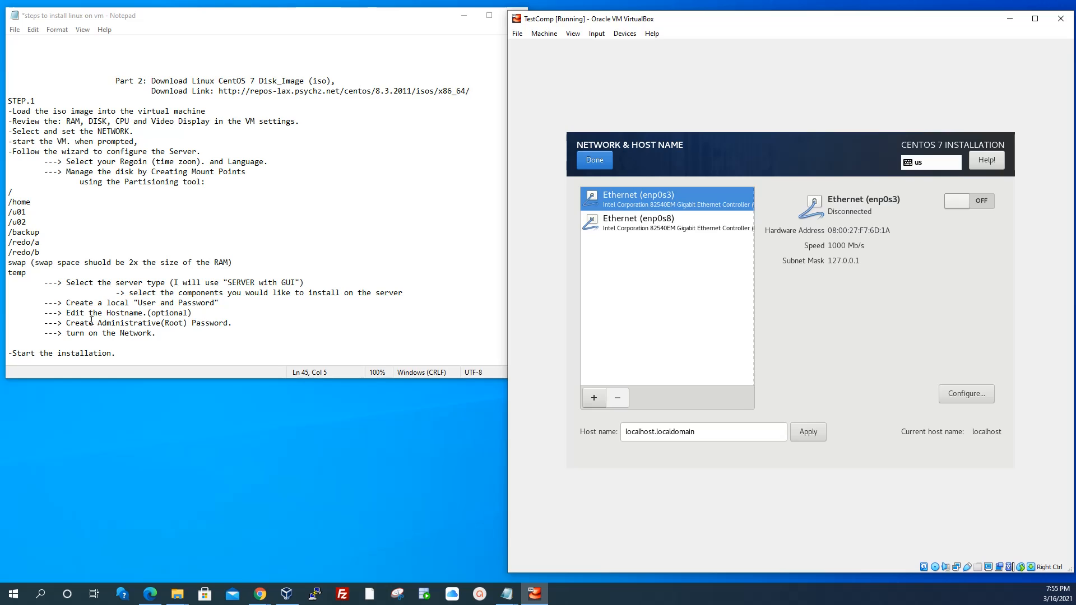
scroll(162, 333, "down", 1)
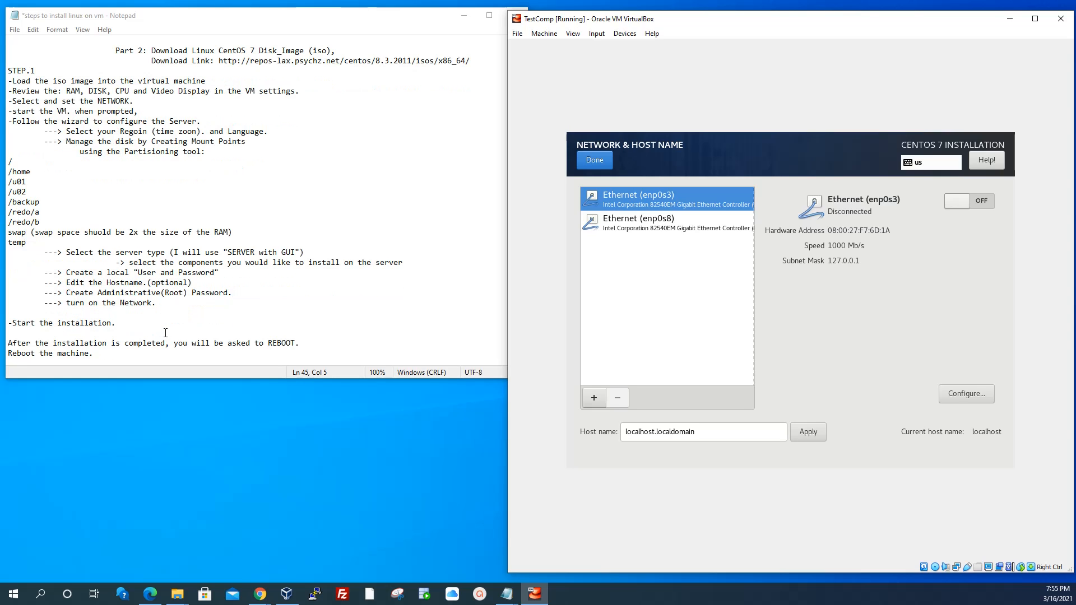
scroll(165, 332, "down", 1)
scroll(127, 314, "up", 1)
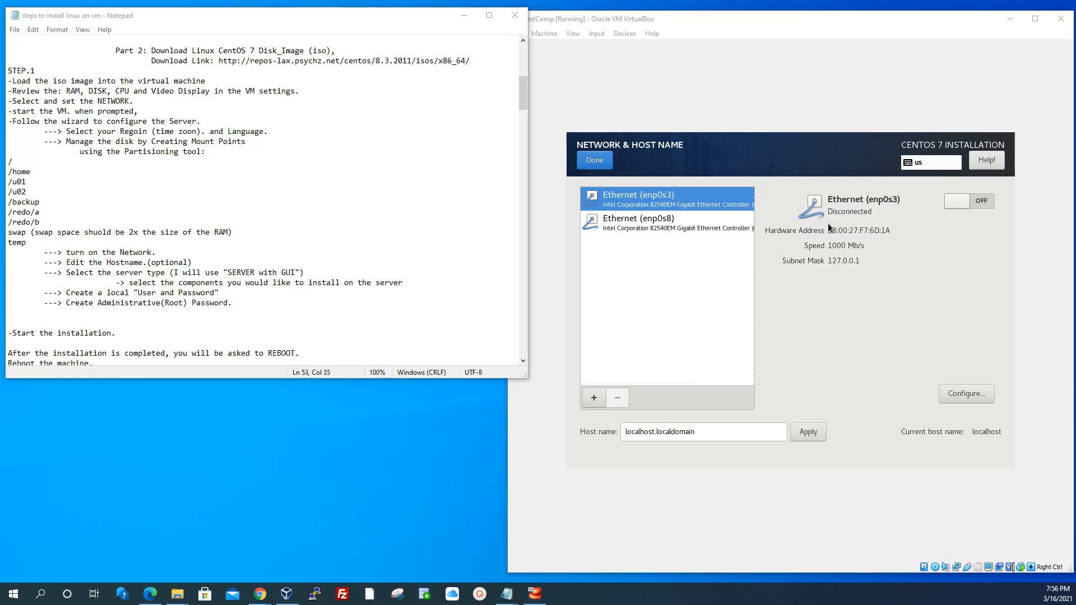
Turn on the enp0s3 connection and apply Test.domain as the host name
left_click(953, 203)
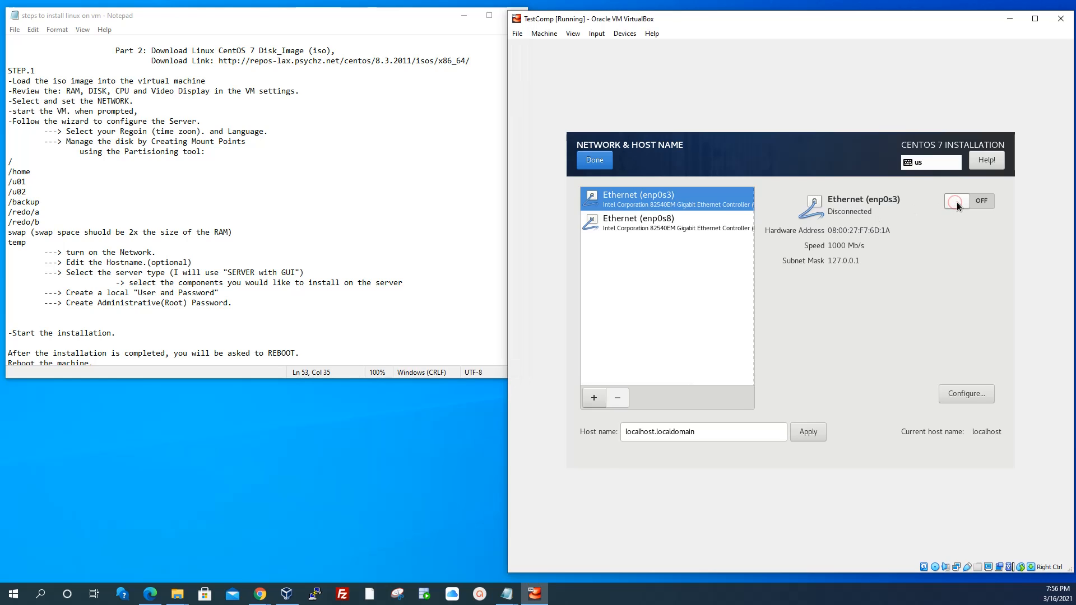
left_click(956, 202)
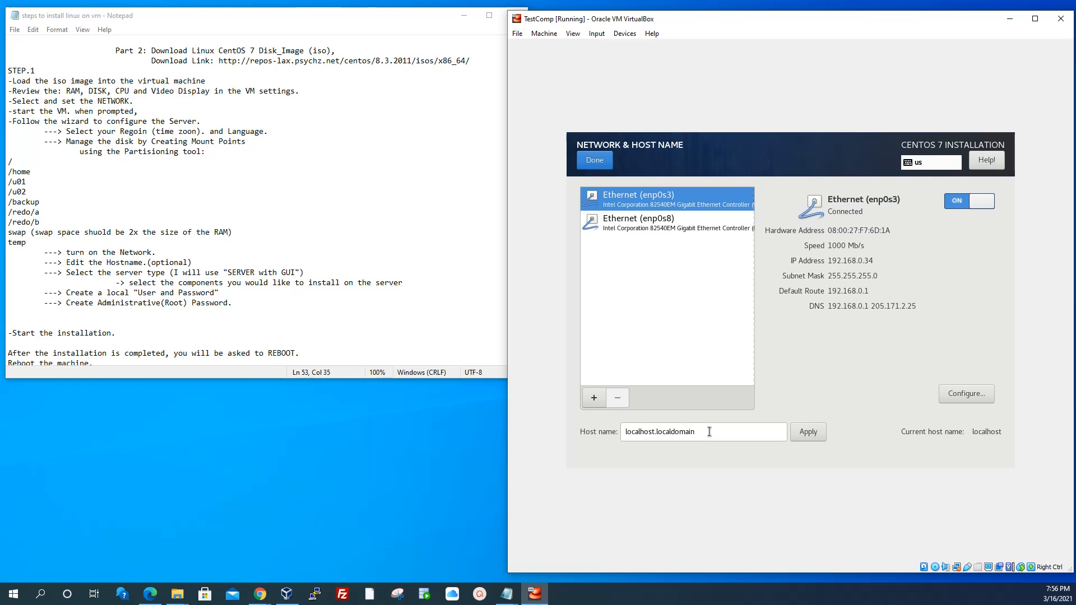
triple_click(709, 431)
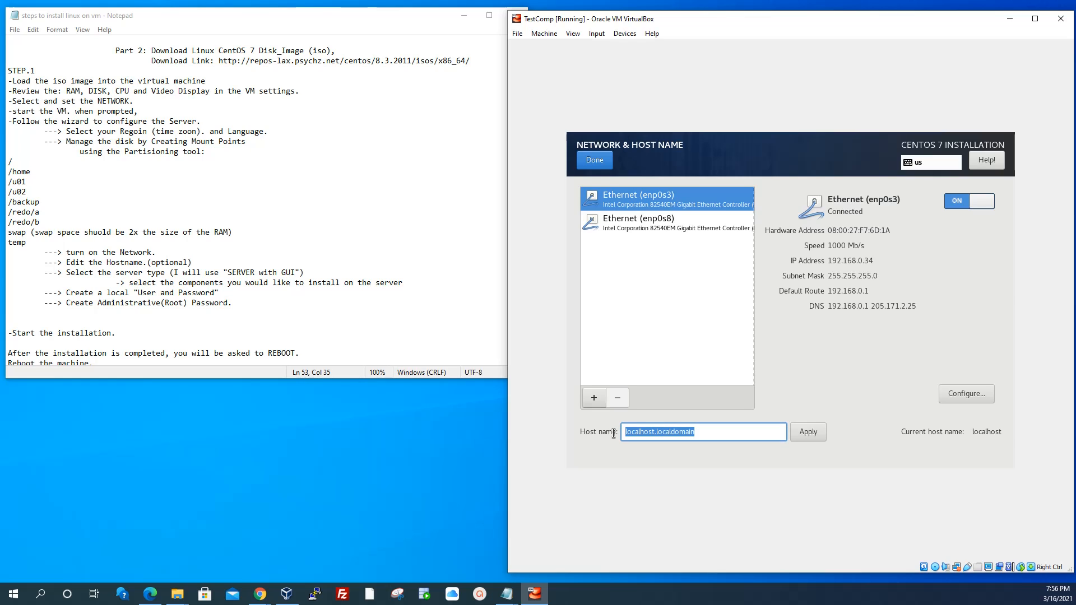
type("Te")
type("st.domain")
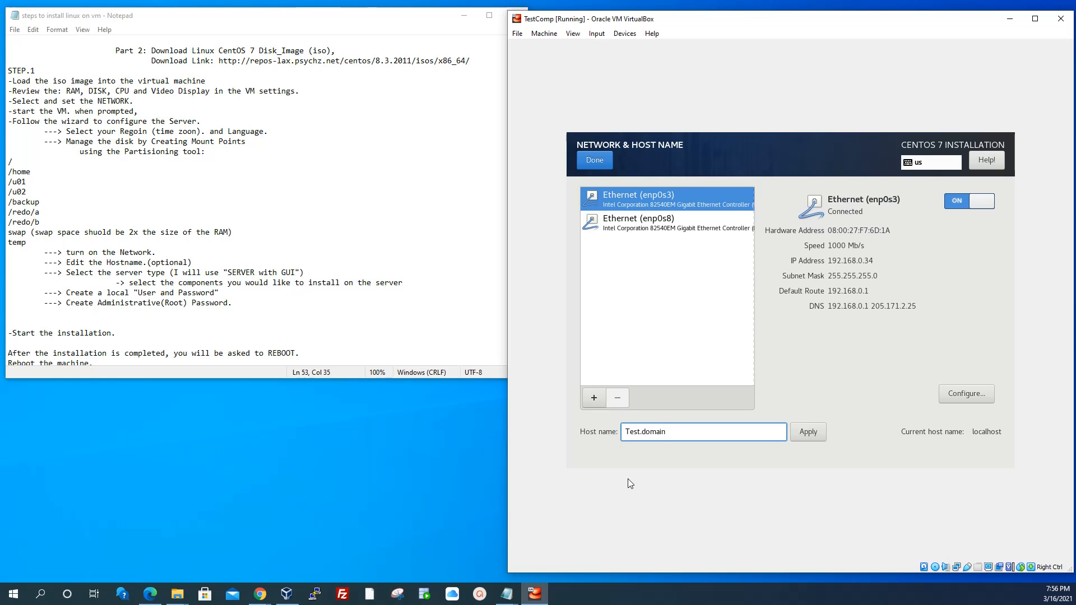
left_click(809, 432)
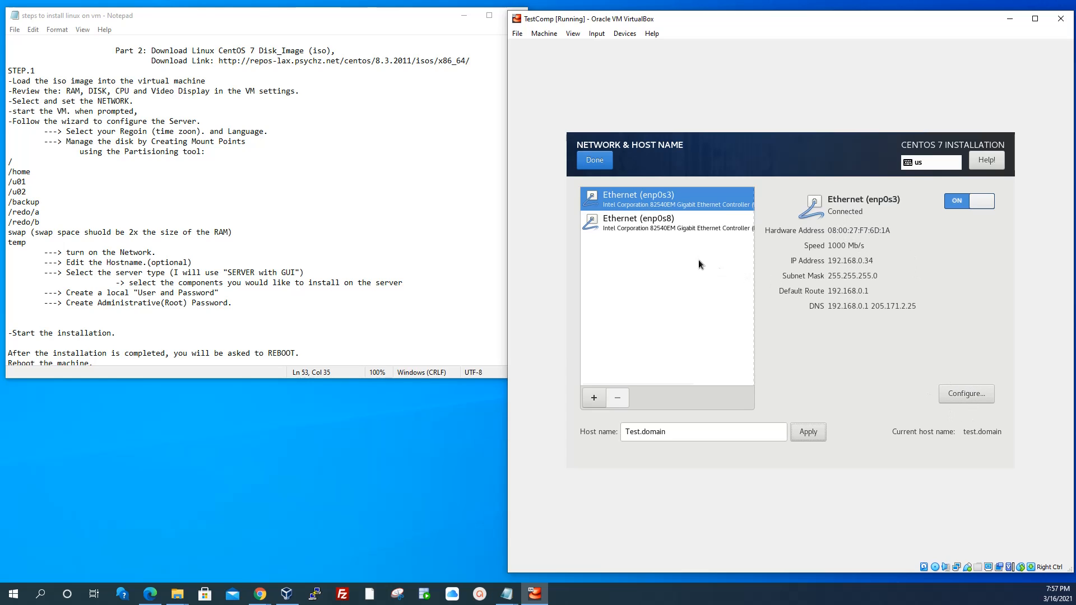
Switch the enp0s8 adapter on too and finish the network settings
left_click(696, 224)
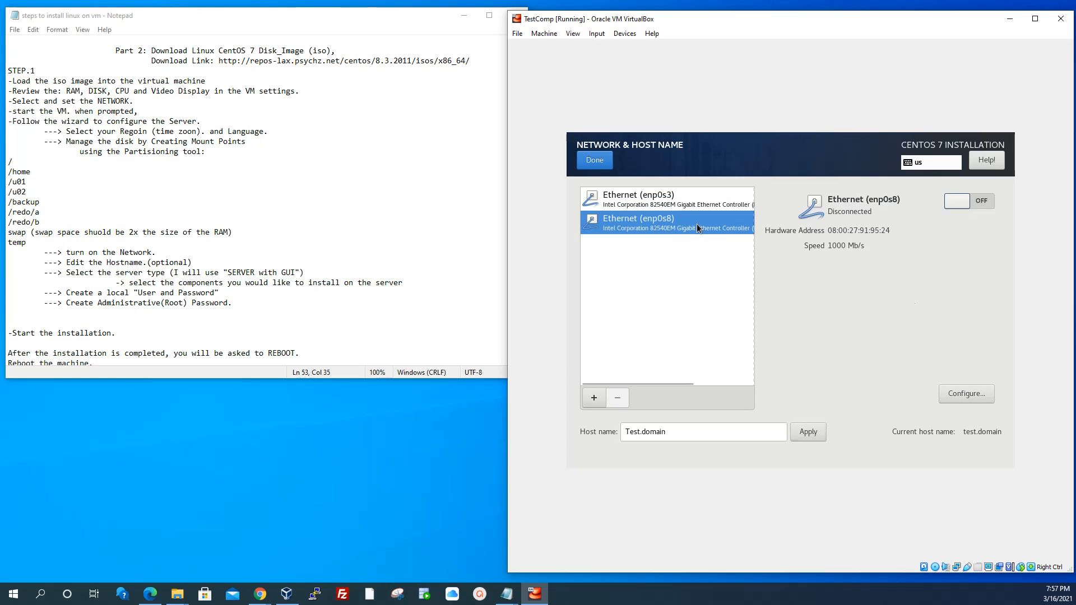
left_click(970, 199)
left_click(727, 199)
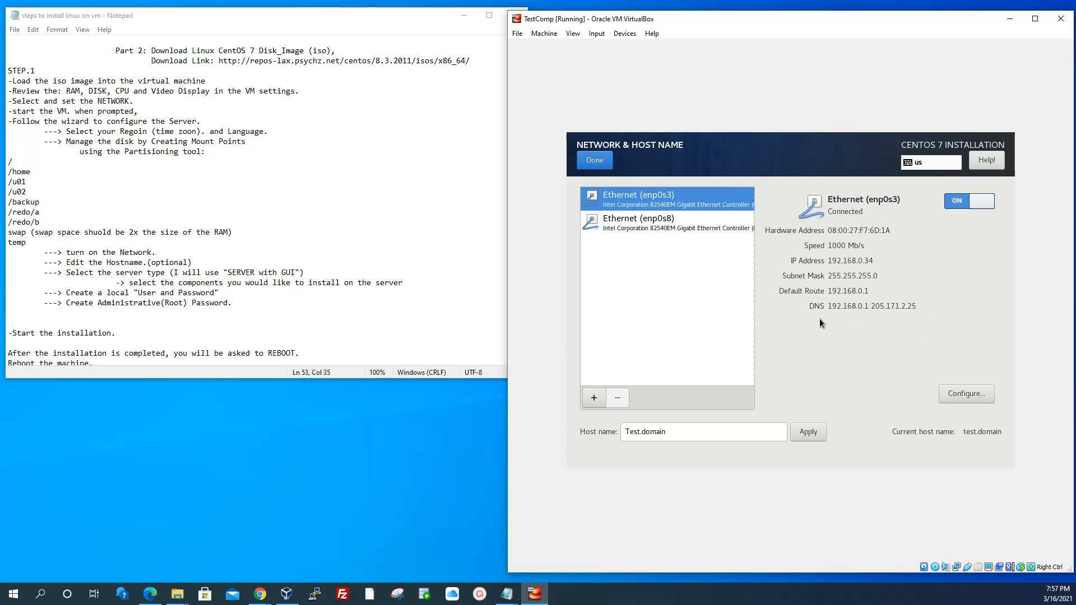
left_click(596, 160)
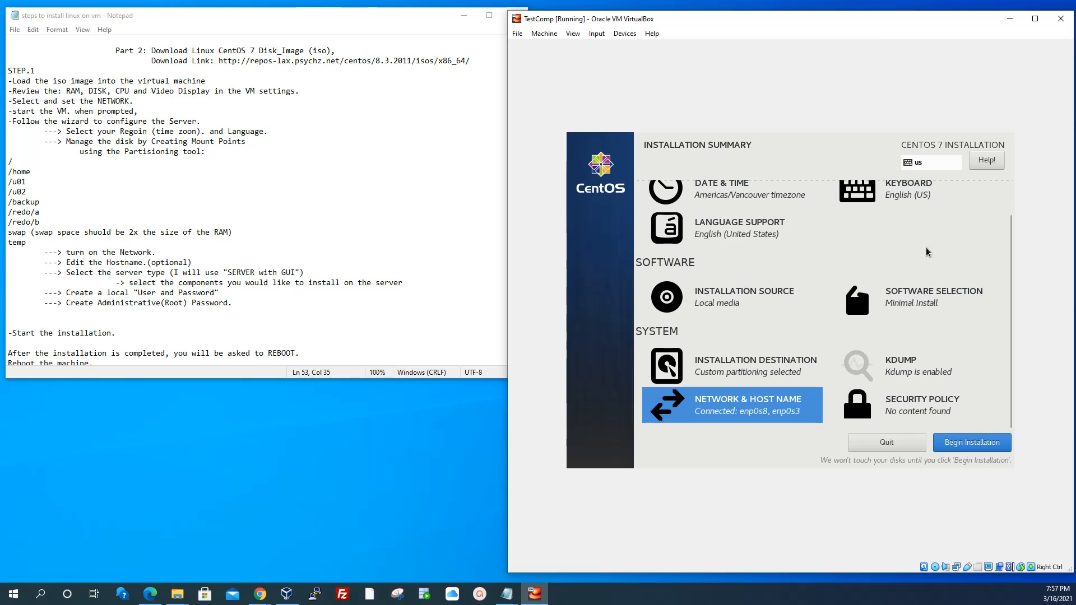
Scroll the Installation Summary and go into Software Selection
scroll(929, 252, "up", 1)
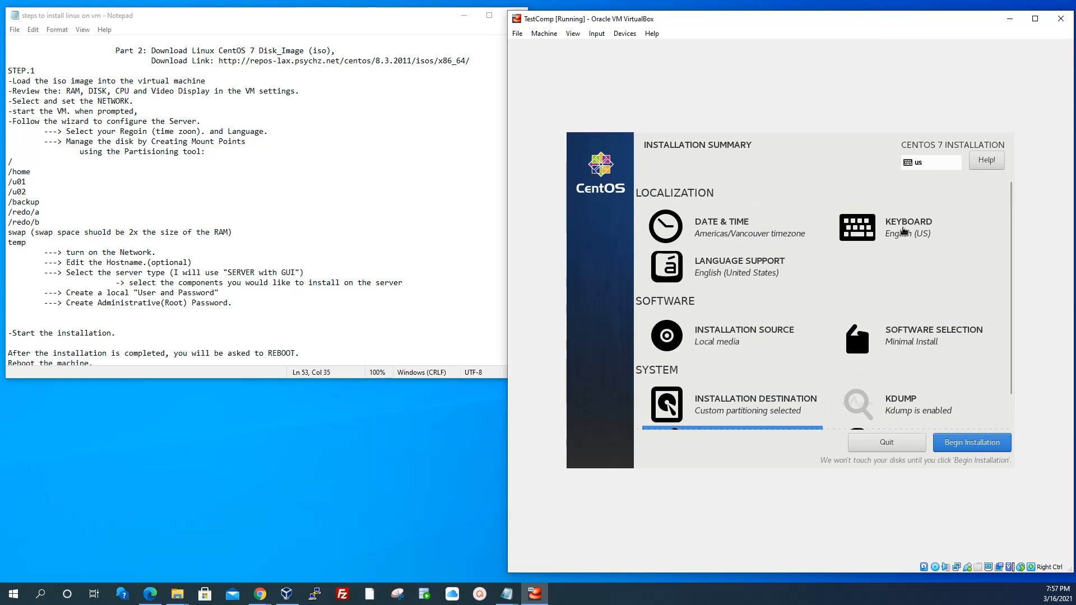
scroll(933, 312, "down", 1)
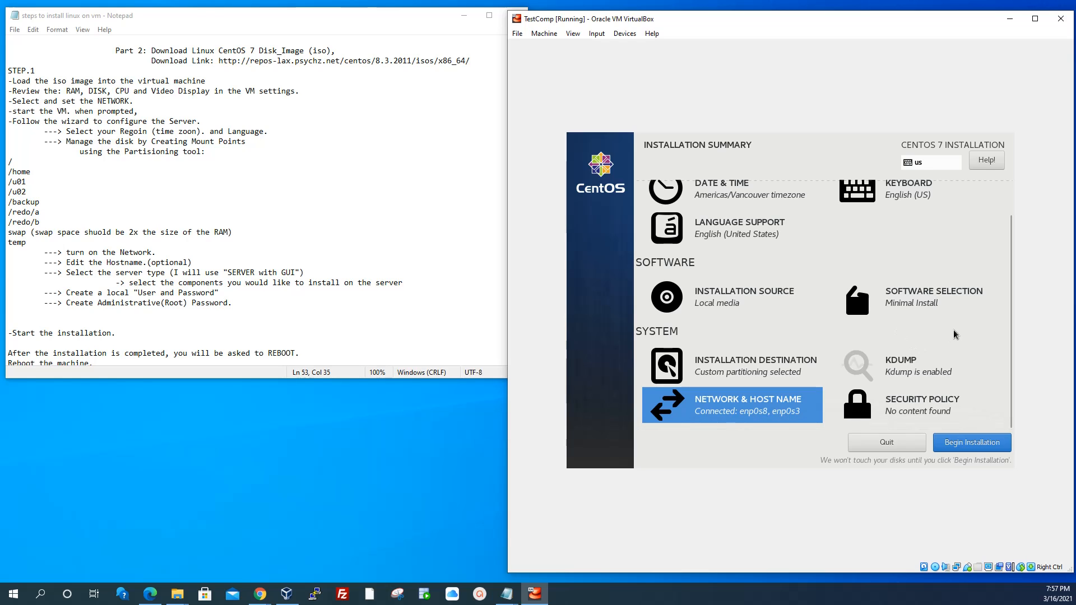
scroll(715, 291, "up", 1)
scroll(715, 291, "down", 1)
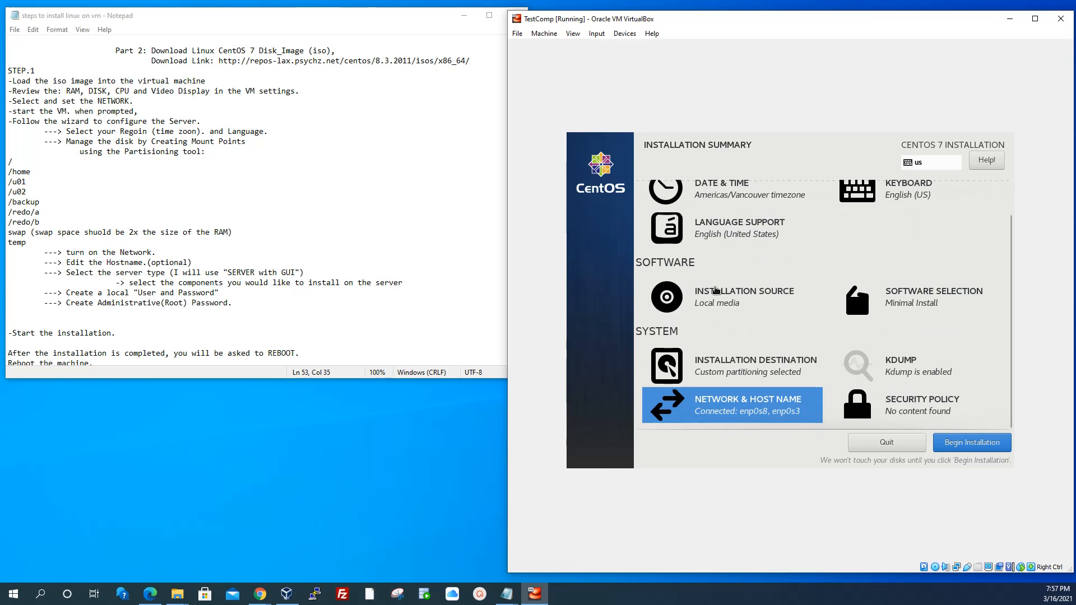
left_click(914, 301)
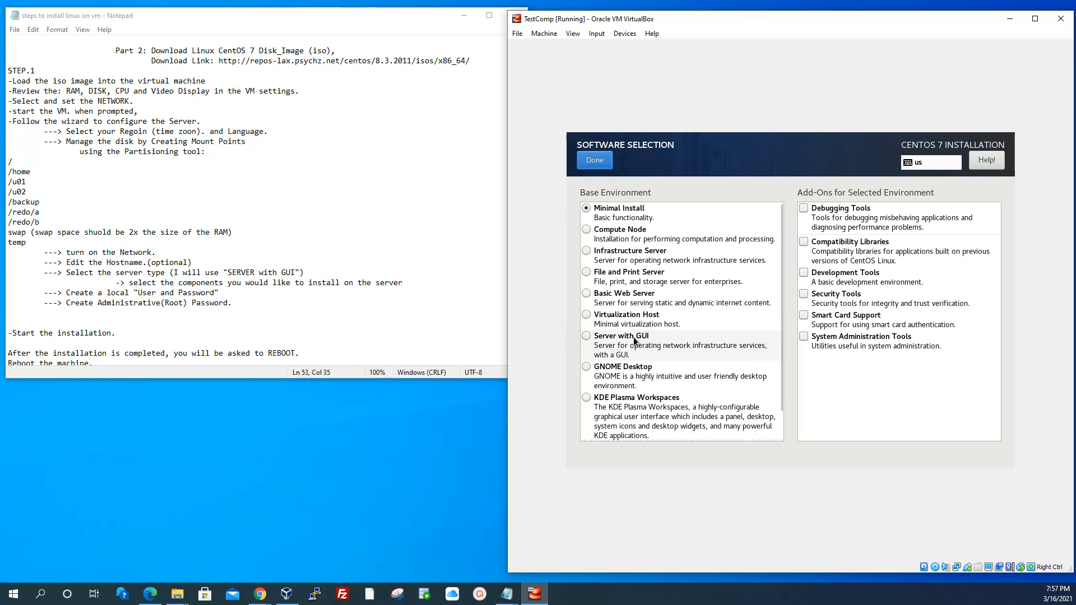
Choose Server with GUI as the base environment with FTP Server and Backup Server add-ons
left_click(587, 338)
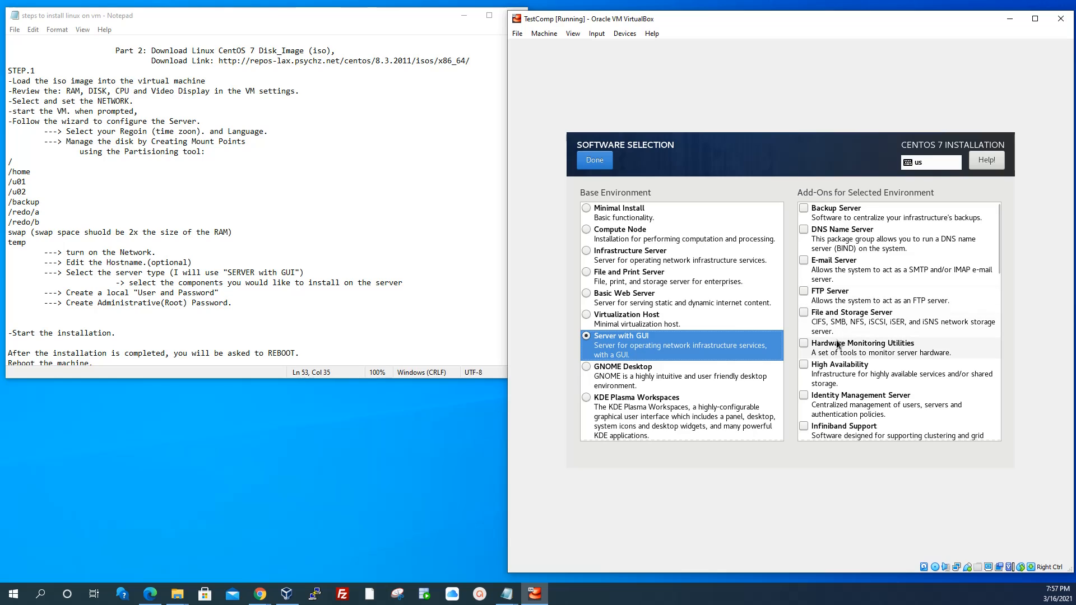
left_click(801, 293)
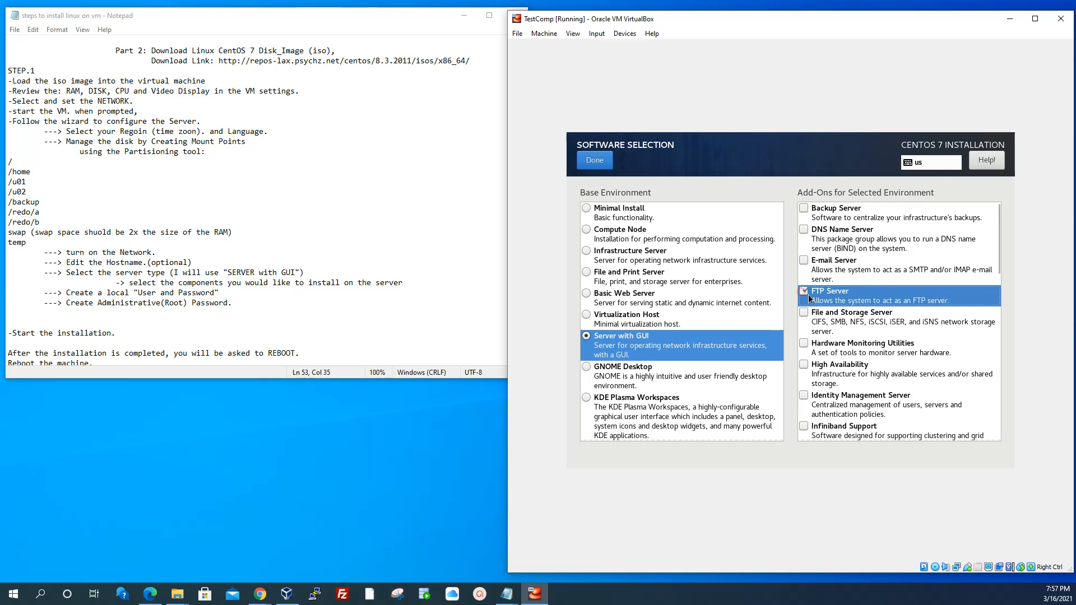
left_click(803, 209)
Tick the KDE, Network File System Client and Performance Tools add-ons
scroll(884, 303, "down", 2)
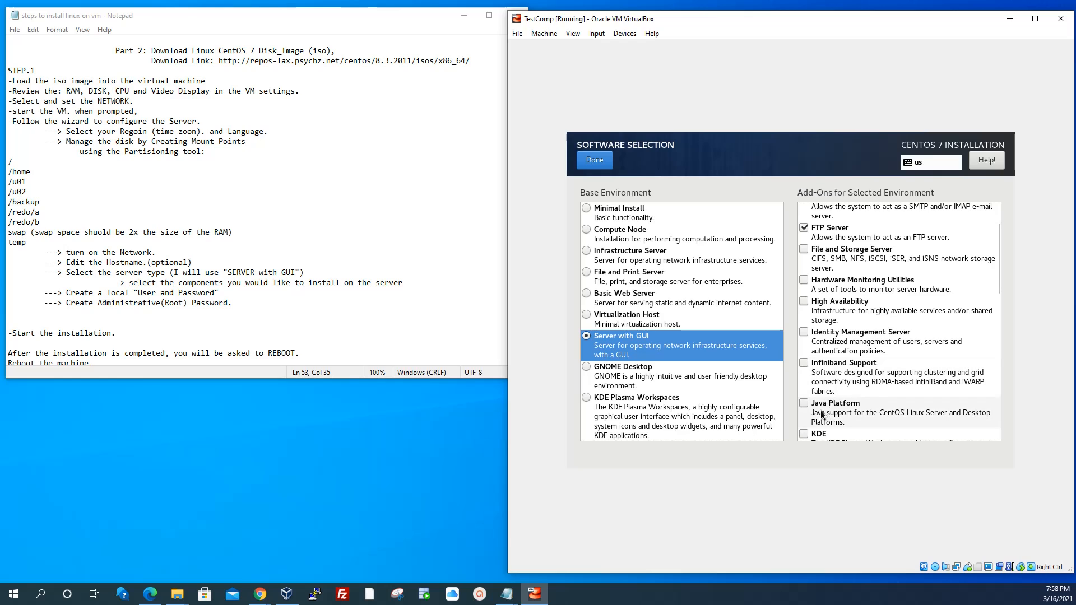
scroll(843, 345, "down", 1)
scroll(842, 344, "down", 2)
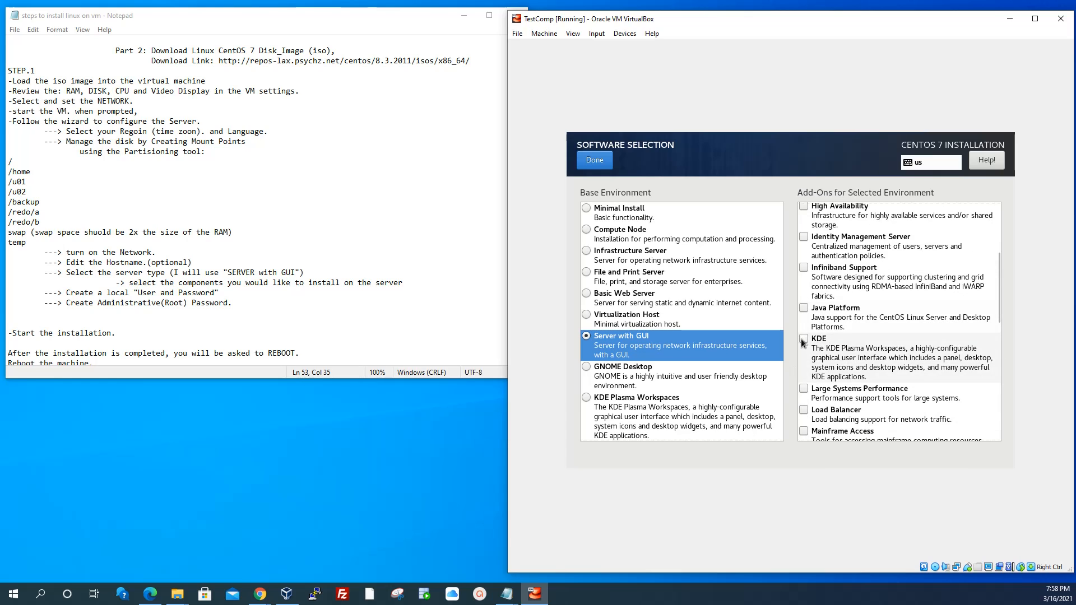
left_click(803, 338)
scroll(852, 353, "down", 2)
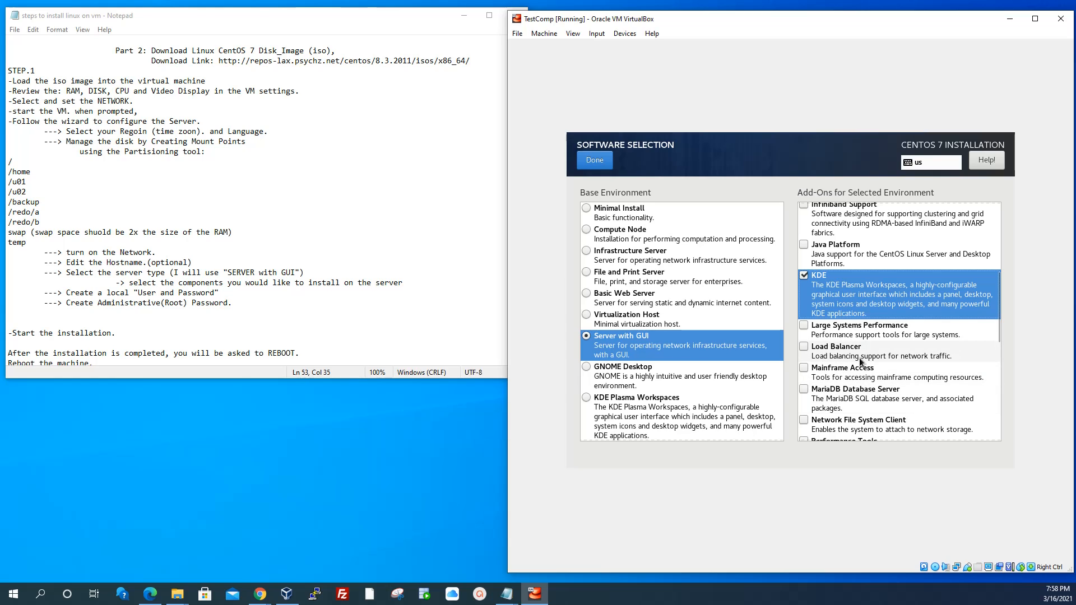
scroll(843, 381, "down", 2)
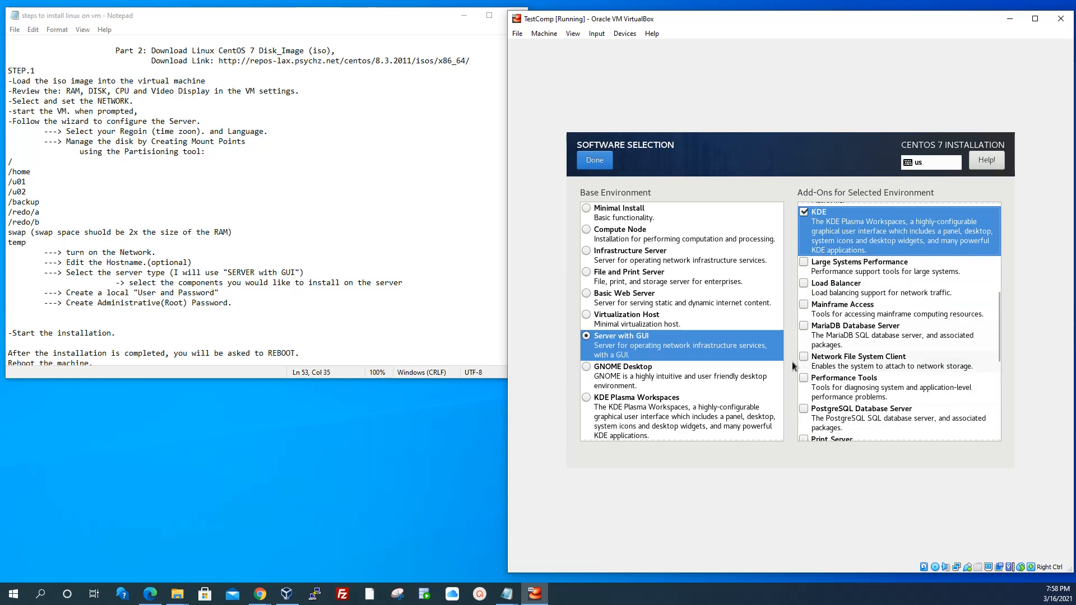
left_click(889, 363)
scroll(889, 364, "down", 2)
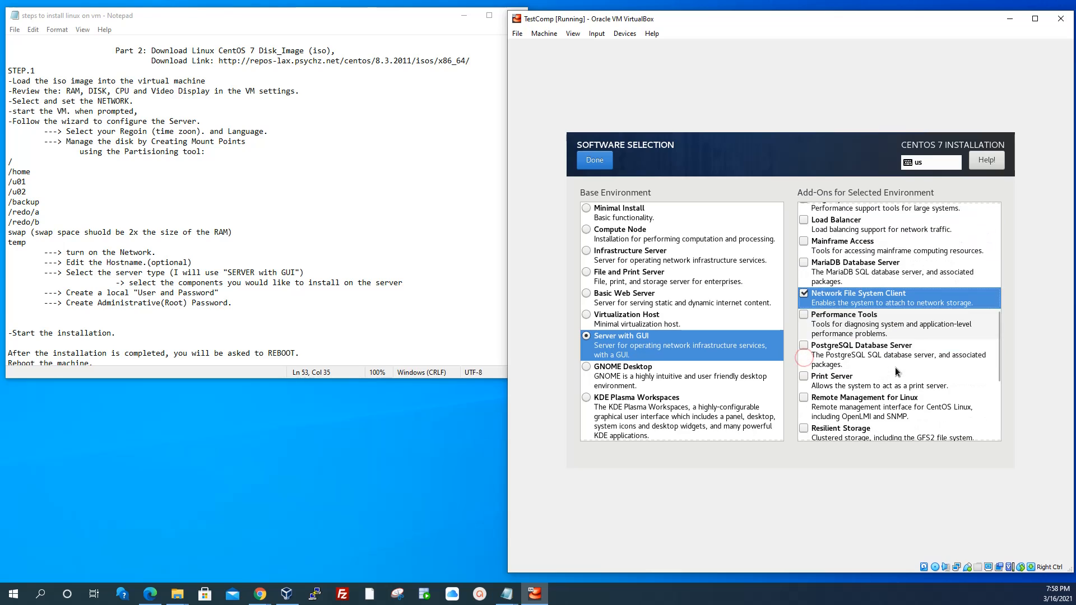
left_click(807, 317)
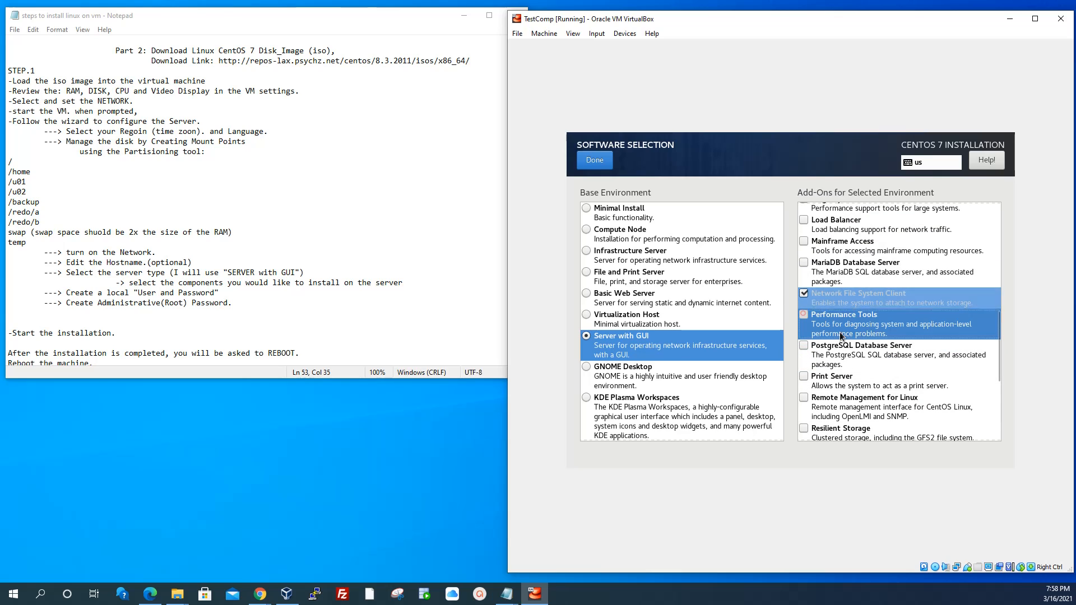
scroll(807, 317, "down", 2)
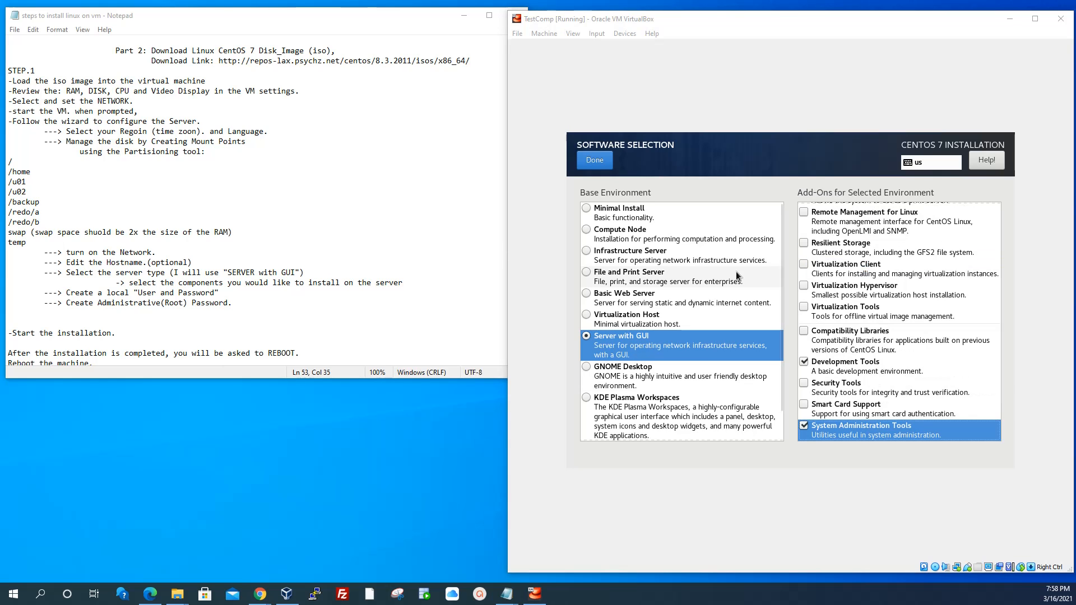
scroll(873, 330, "up", 5)
scroll(873, 329, "up", 5)
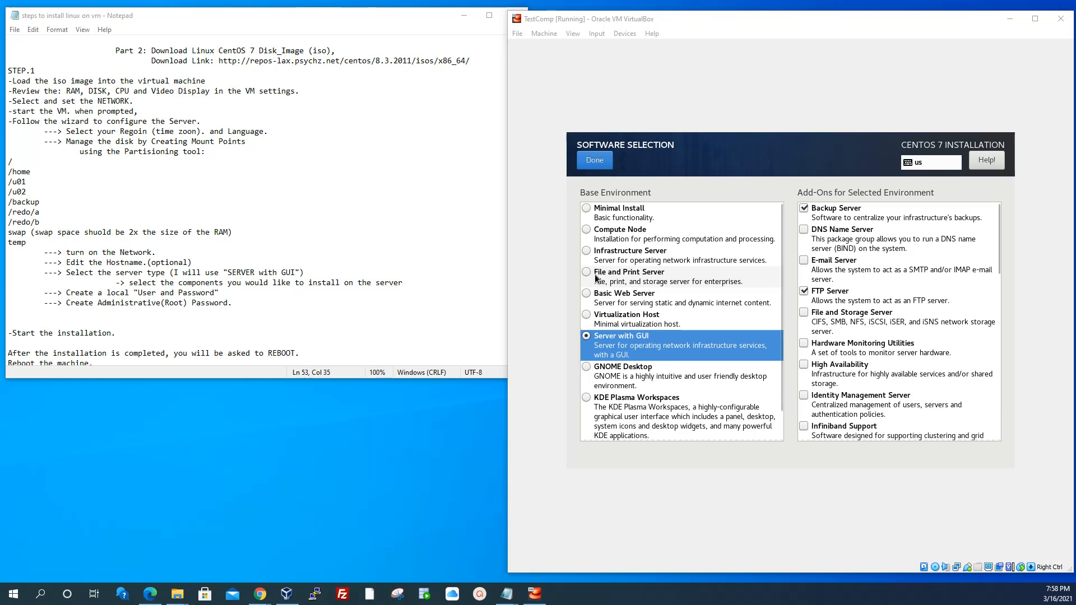
left_click(595, 159)
Confirm the software choice and review the Installation Summary showing Server with GUI
left_click(595, 160)
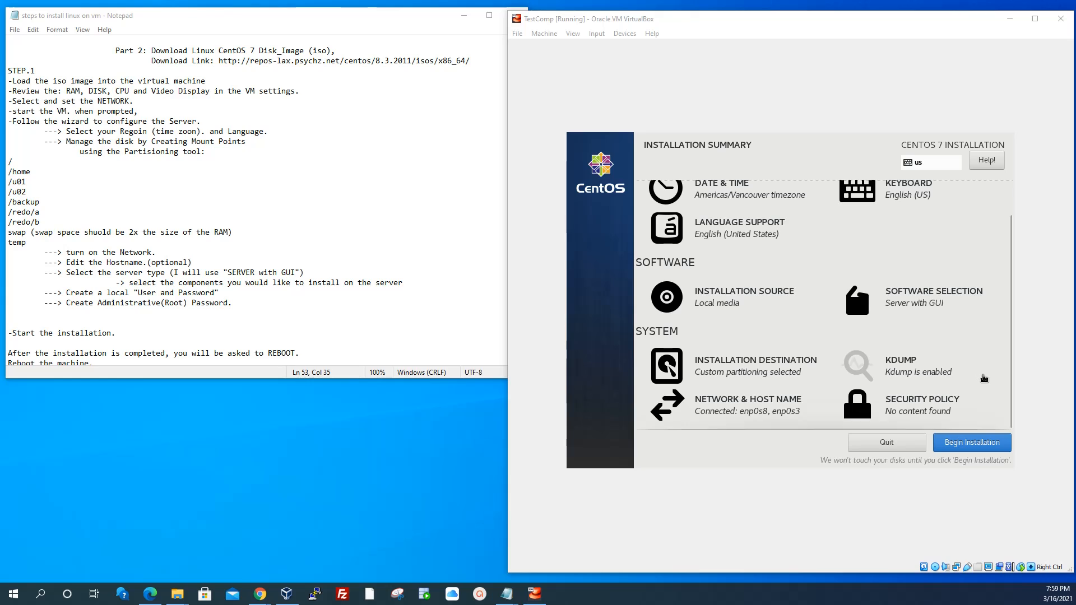
scroll(781, 269, "up", 1)
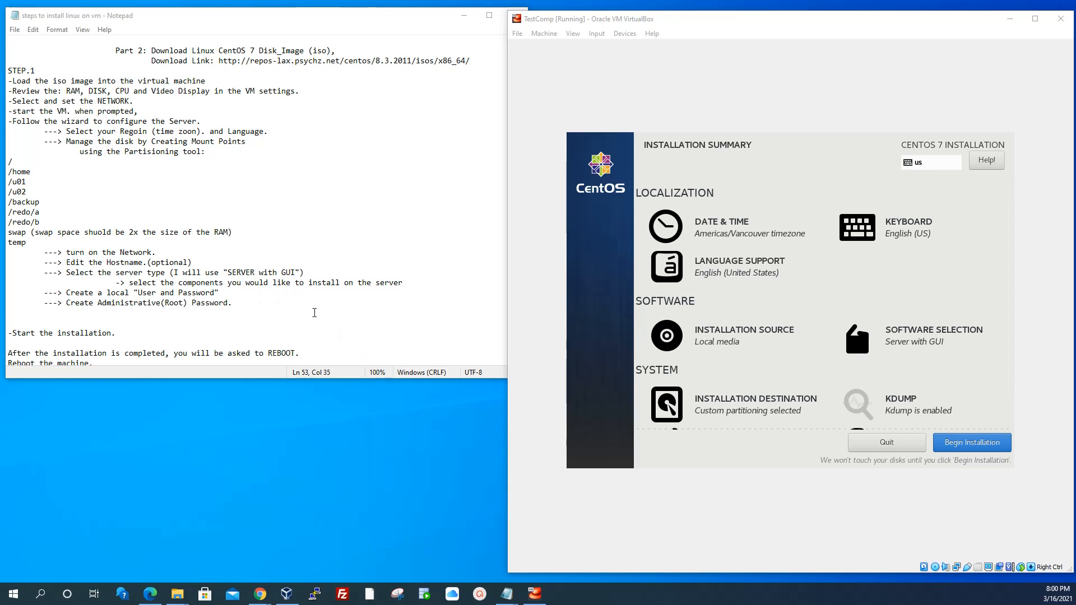
scroll(314, 312, "down", 3)
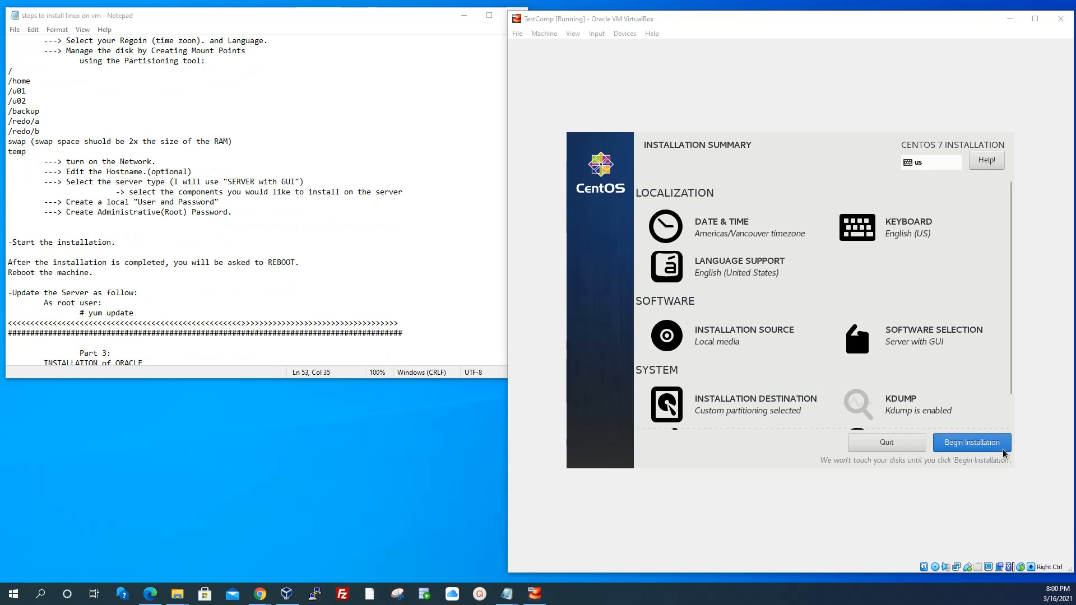
scroll(838, 419, "down", 2)
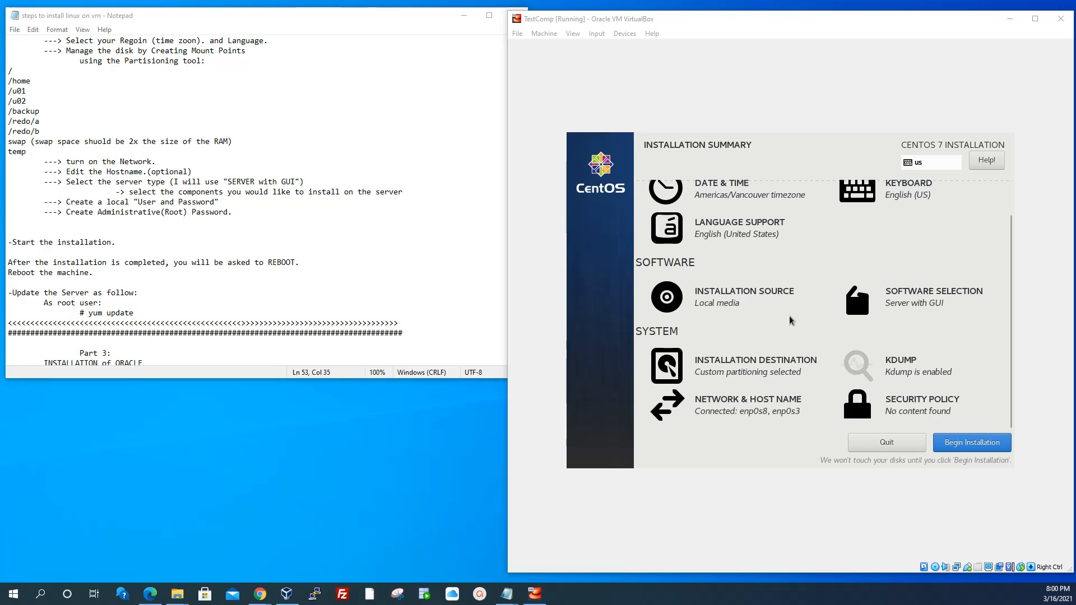
Begin the CentOS installation and bring up the Root Password screen
left_click(970, 448)
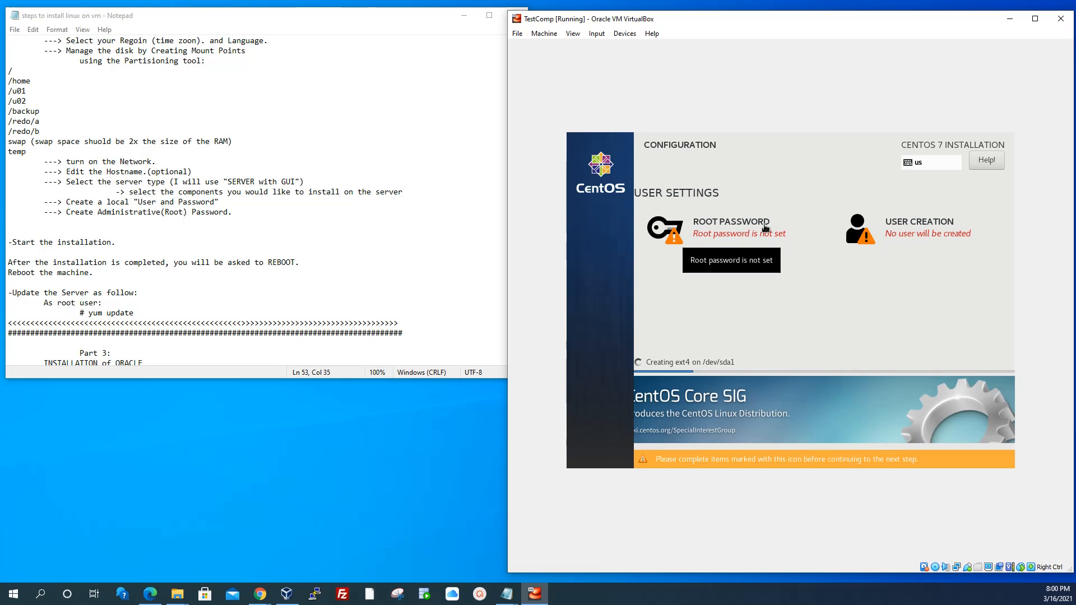
left_click(721, 231)
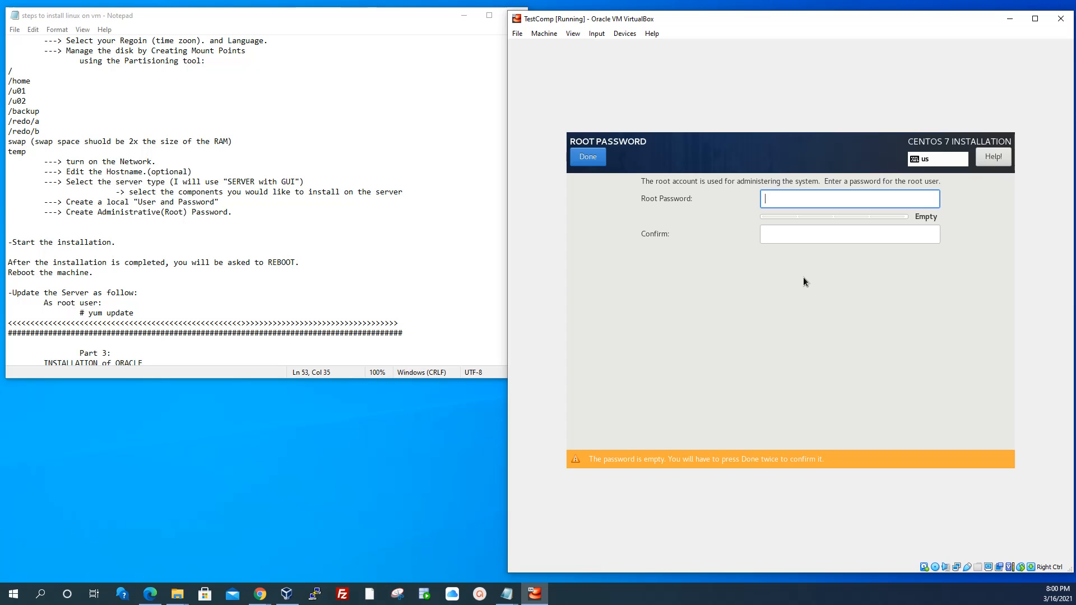
Enter and confirm the root password, accepting the weak-password warning
type("•••••")
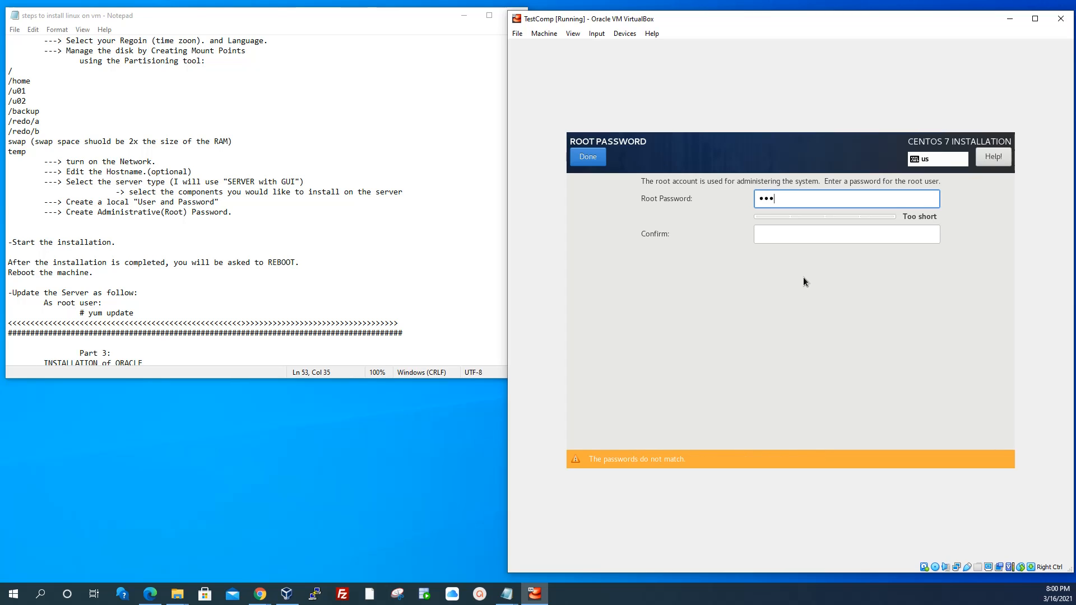
type("•••")
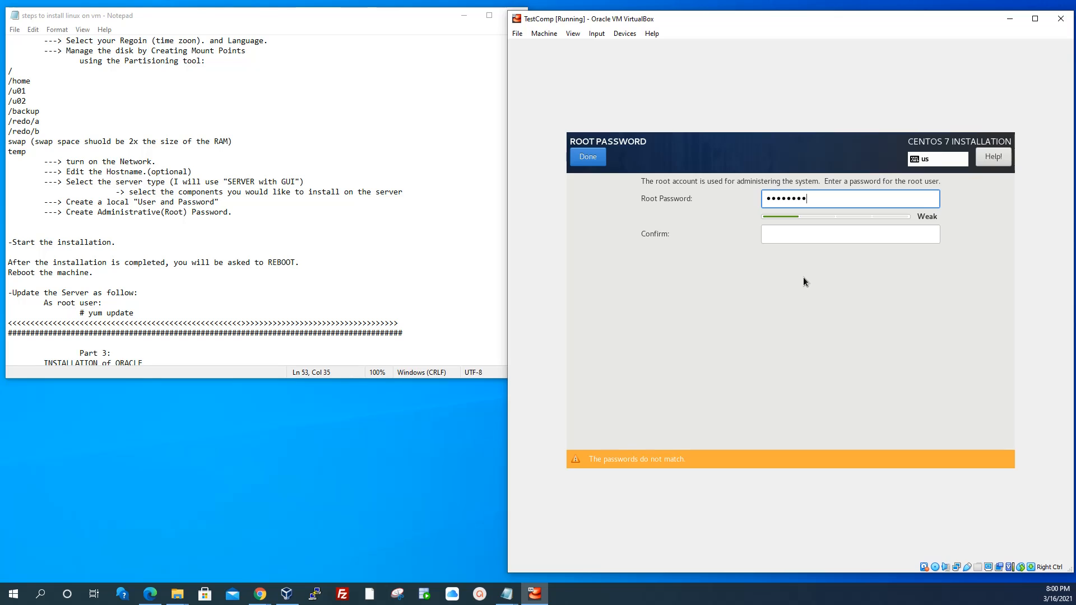
key("Tab")
type("•")
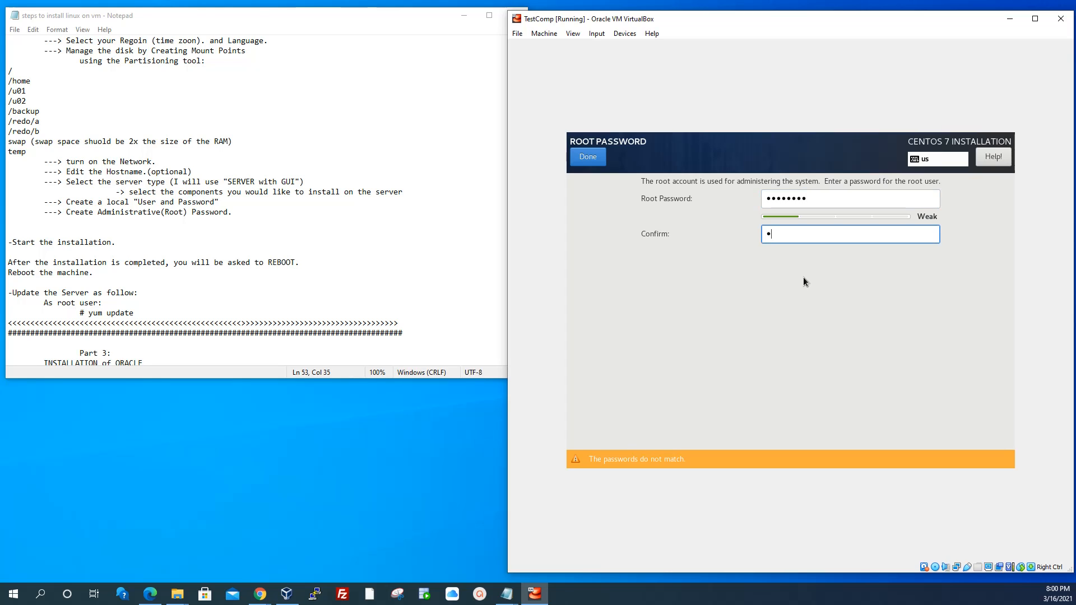
type("•••••••")
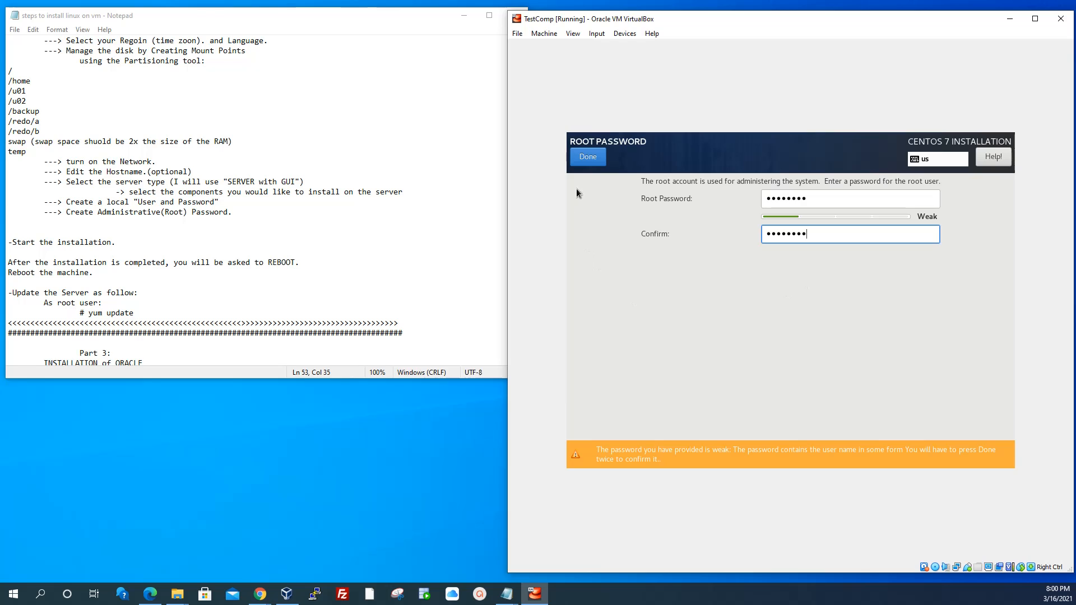
key("Return")
left_click(586, 158)
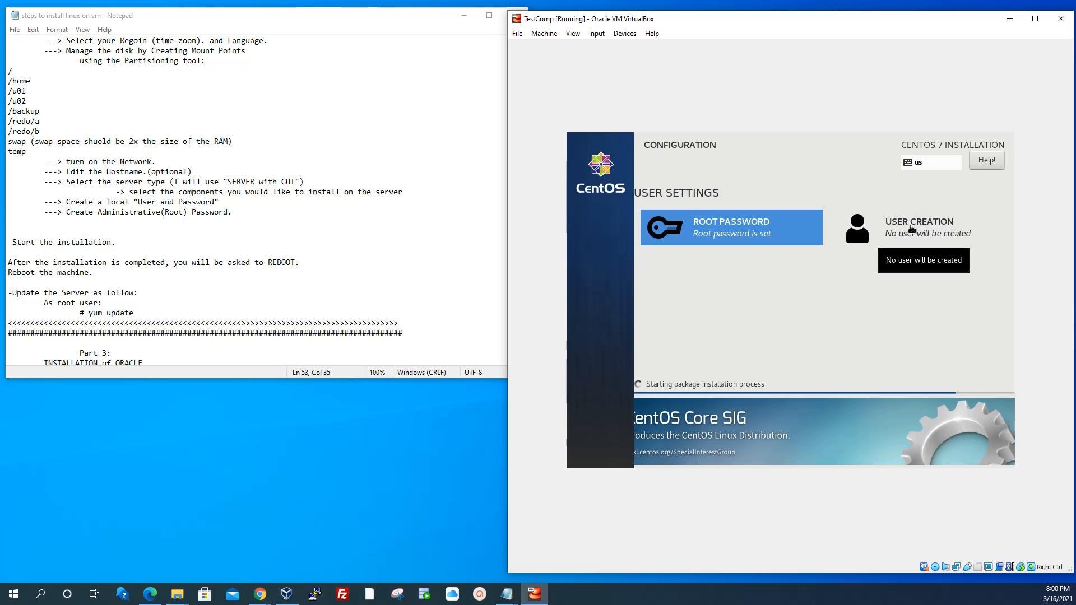
Create local user TestUser with a confirmed password, accepting the weak-password warning
left_click(911, 229)
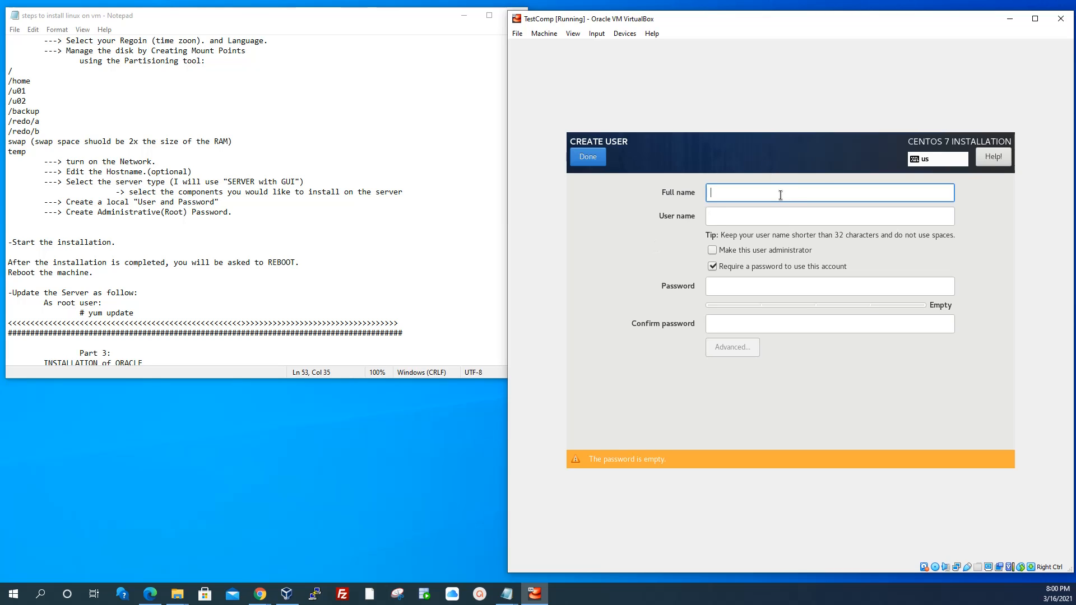
type("test")
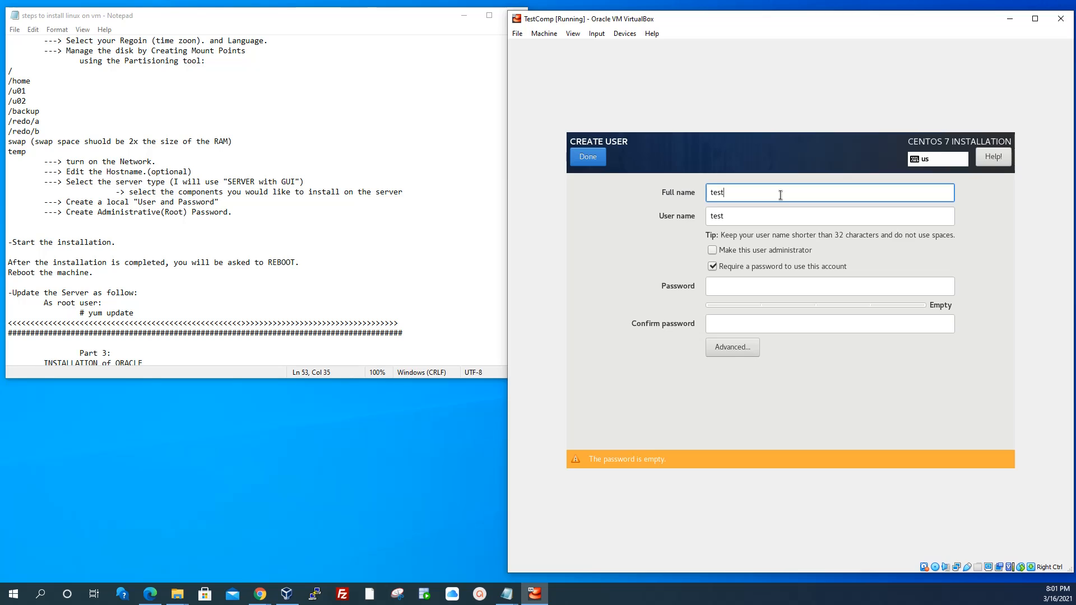
key("BackSpace")
type("TestUser1")
left_click(732, 288)
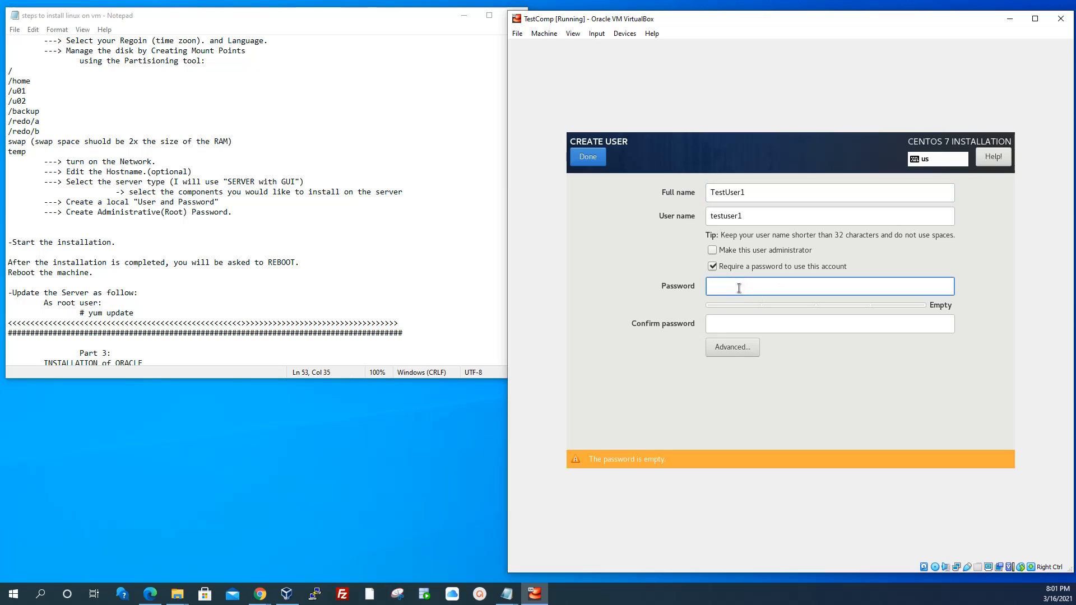
type("t••••••")
left_click(763, 322)
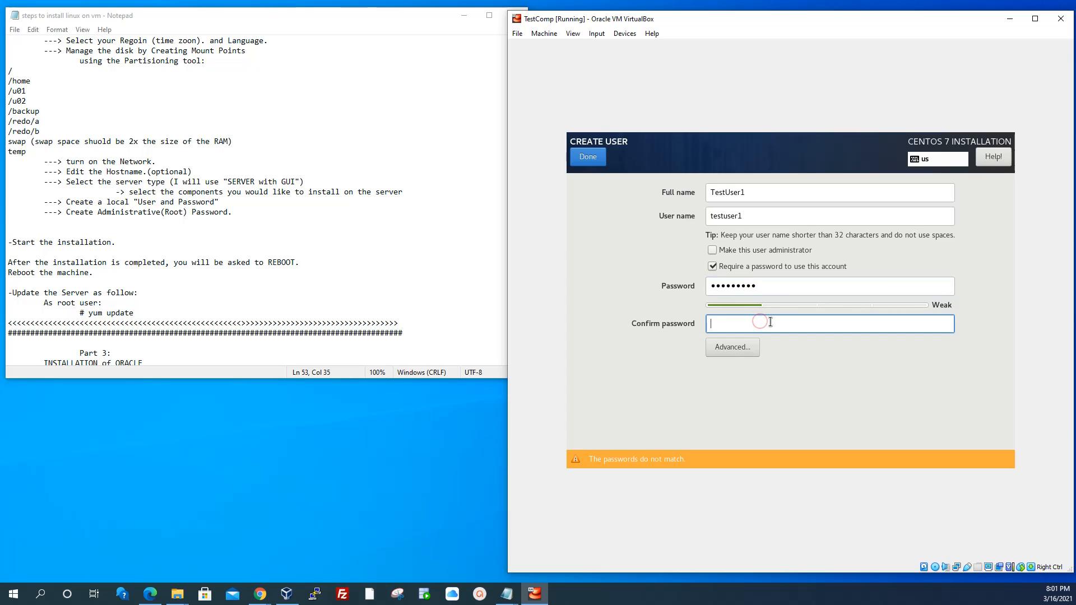
type("•••••••••")
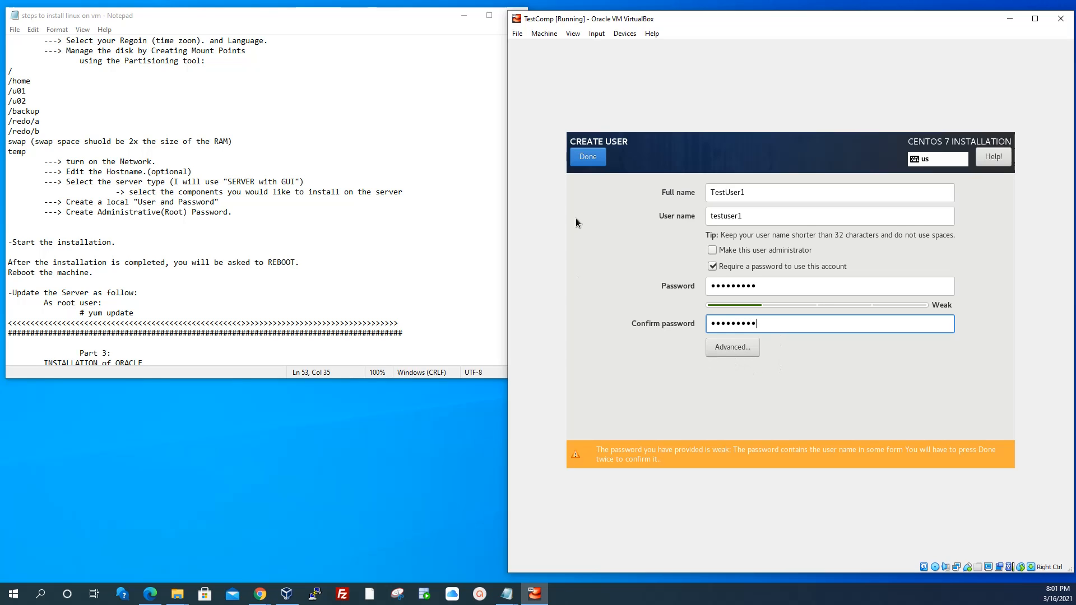
left_click(595, 159)
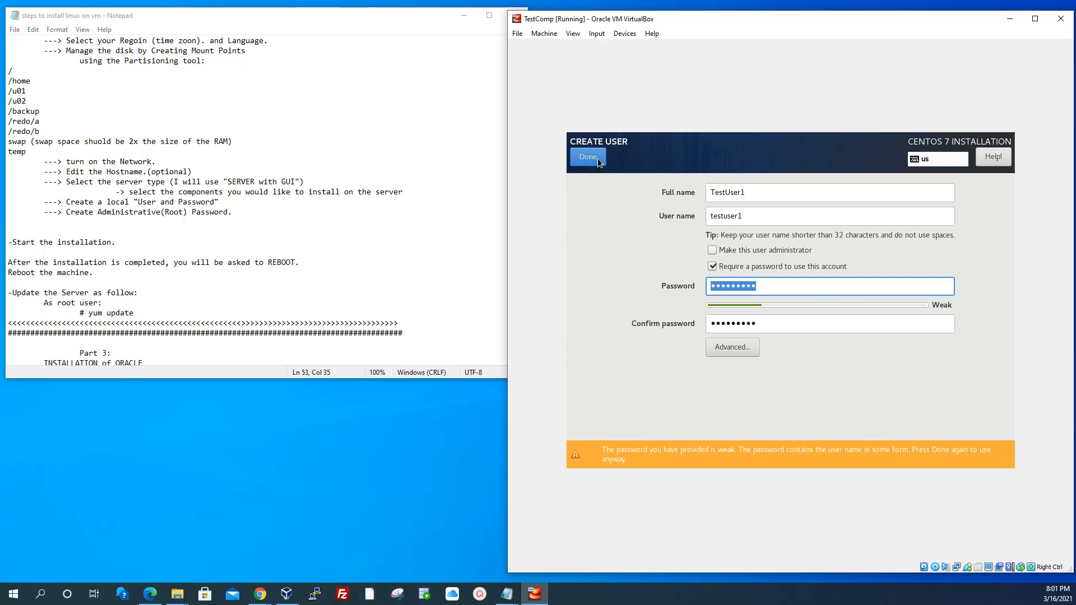
left_click(597, 160)
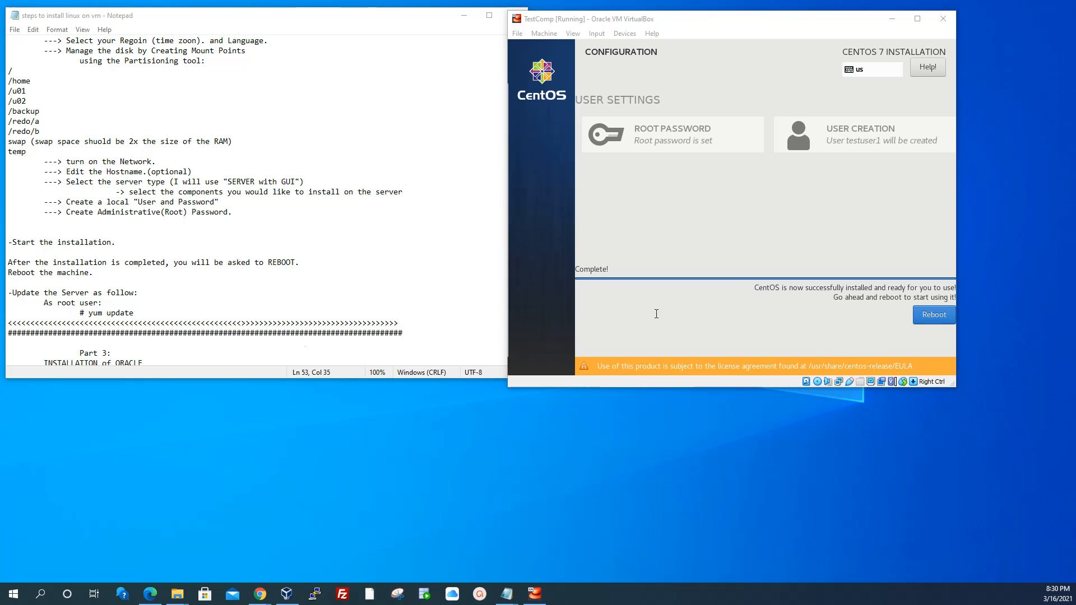
Reboot the VM once the CentOS installation has finished
left_click(933, 315)
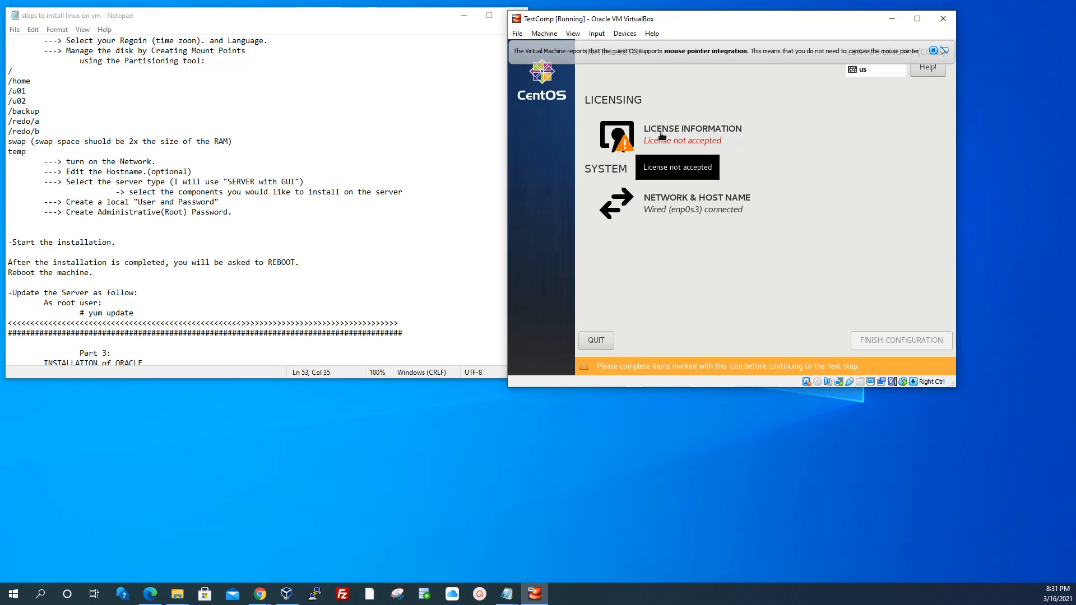
Accept the CentOS license agreement and finish the initial configuration
left_click(661, 136)
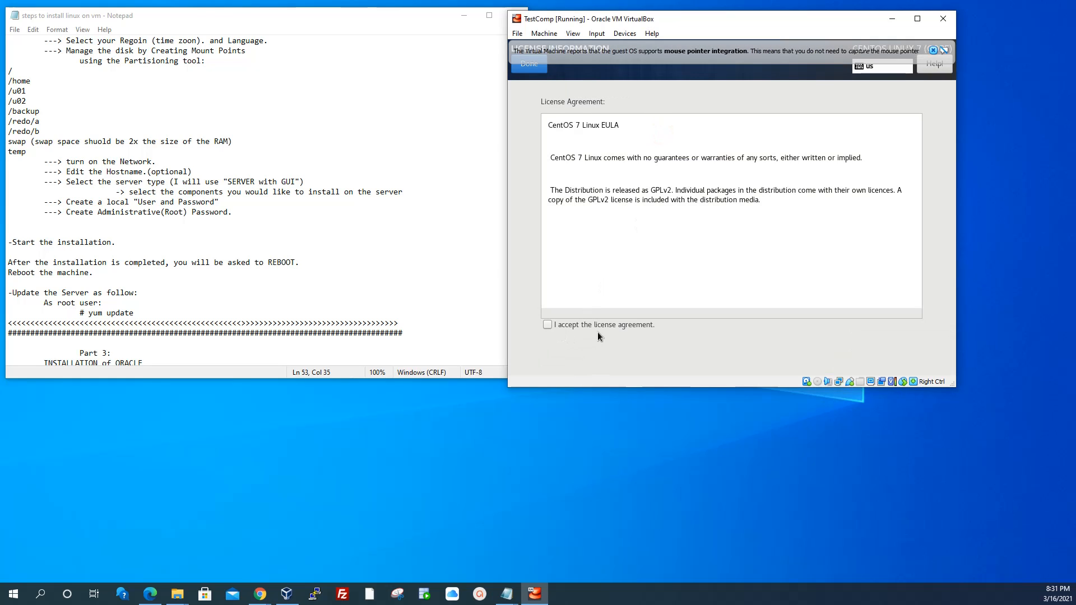
left_click(548, 324)
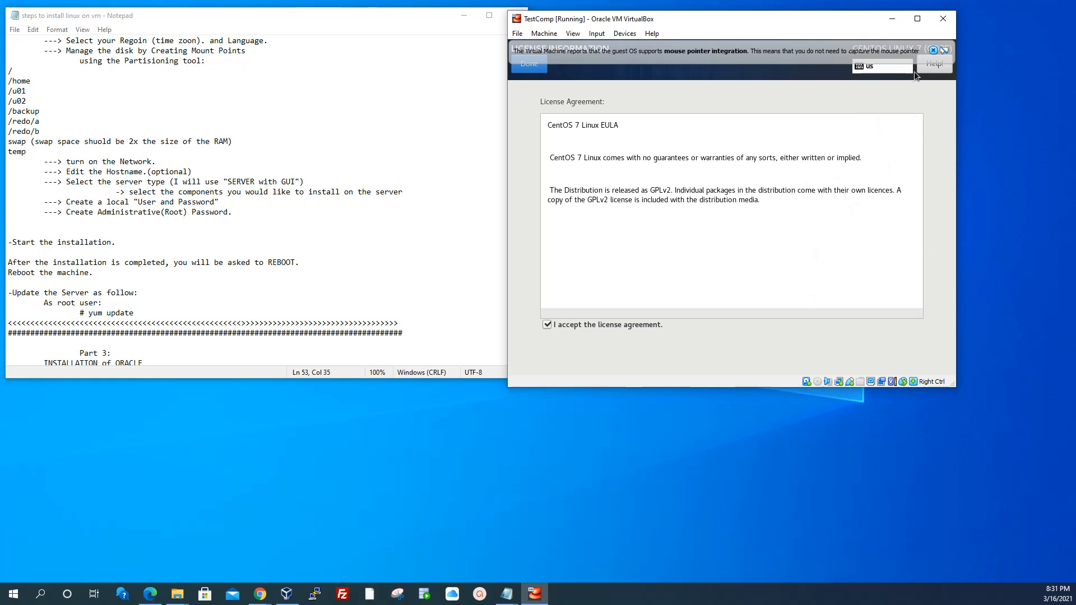
left_click(933, 49)
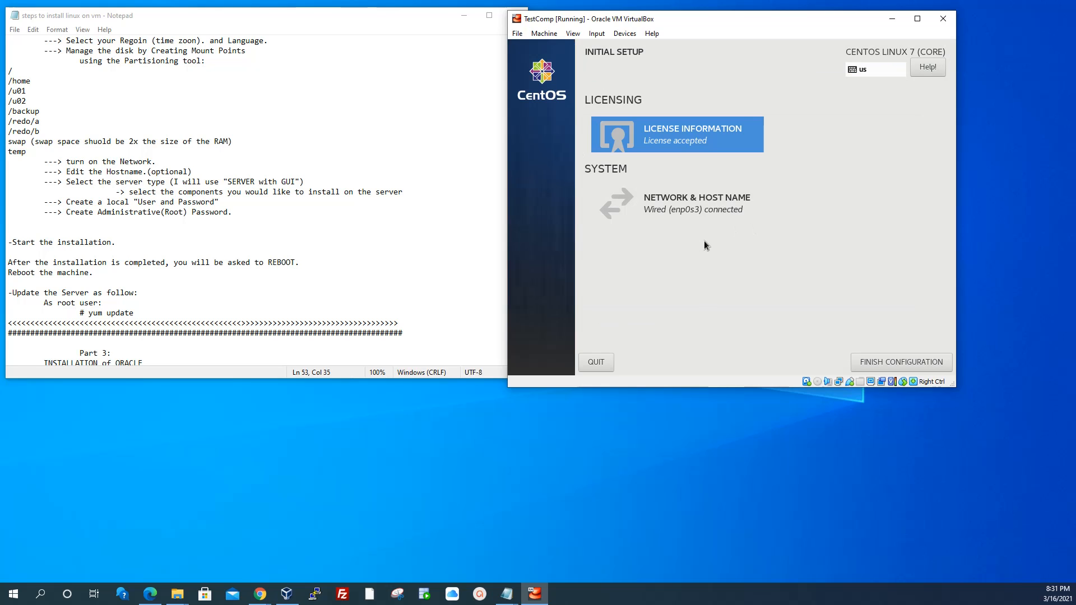
left_click(893, 360)
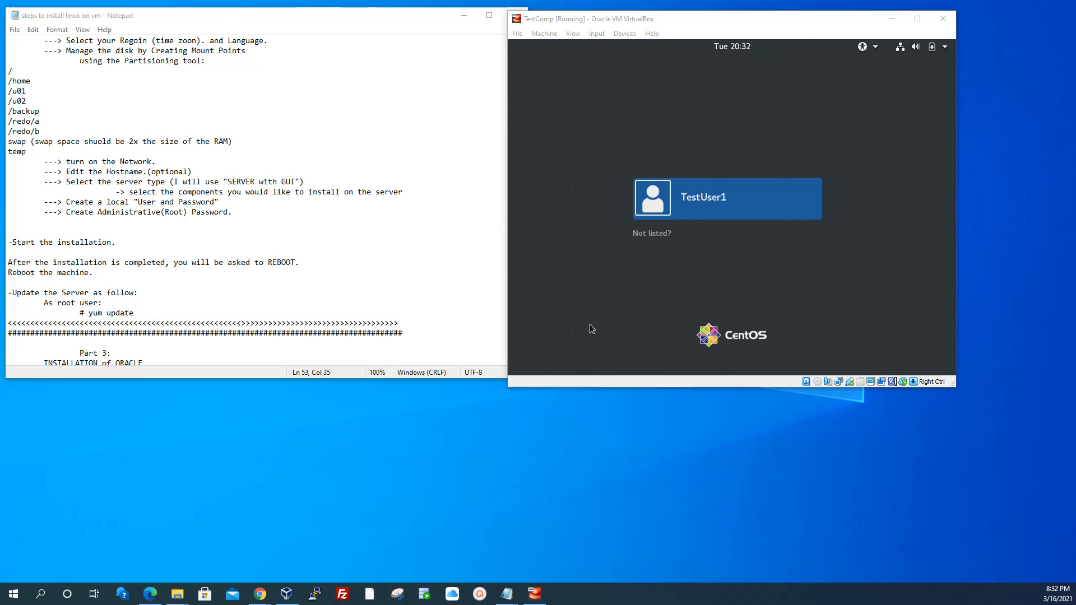
Sign in to GNOME as the local user with its password
left_click(710, 197)
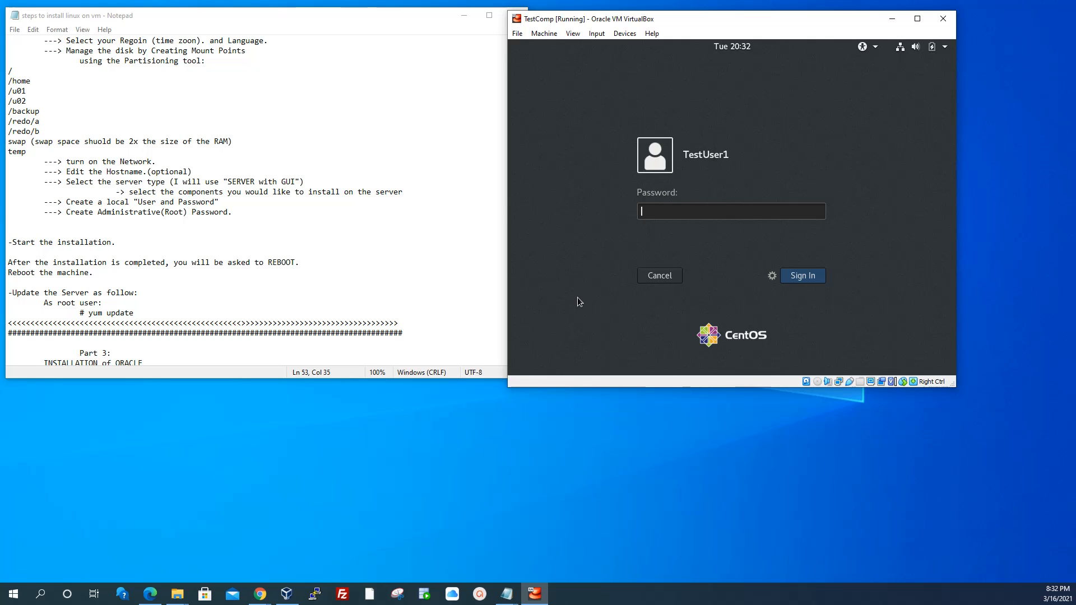
type("•••••••••")
key("Return")
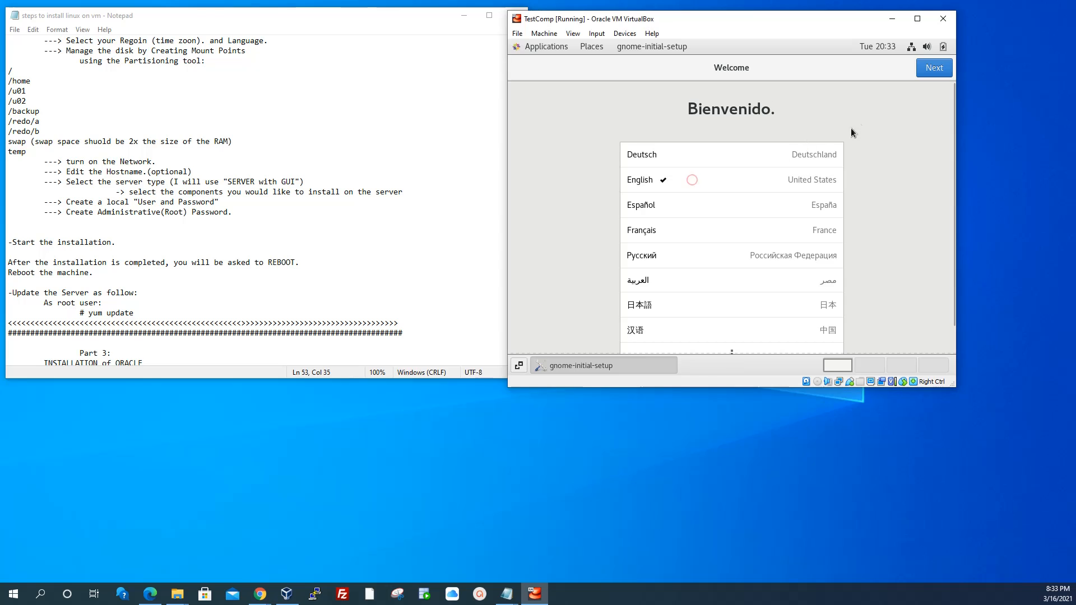
Choose English language, English (US) keyboard, and turn Location Services off
left_click(691, 179)
left_click(933, 68)
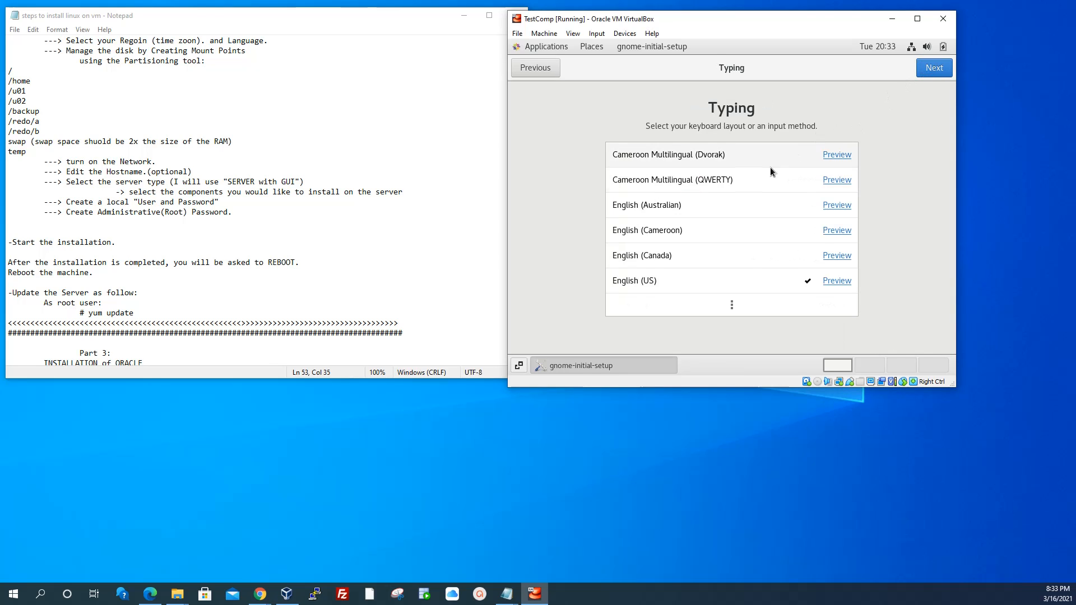
left_click(934, 67)
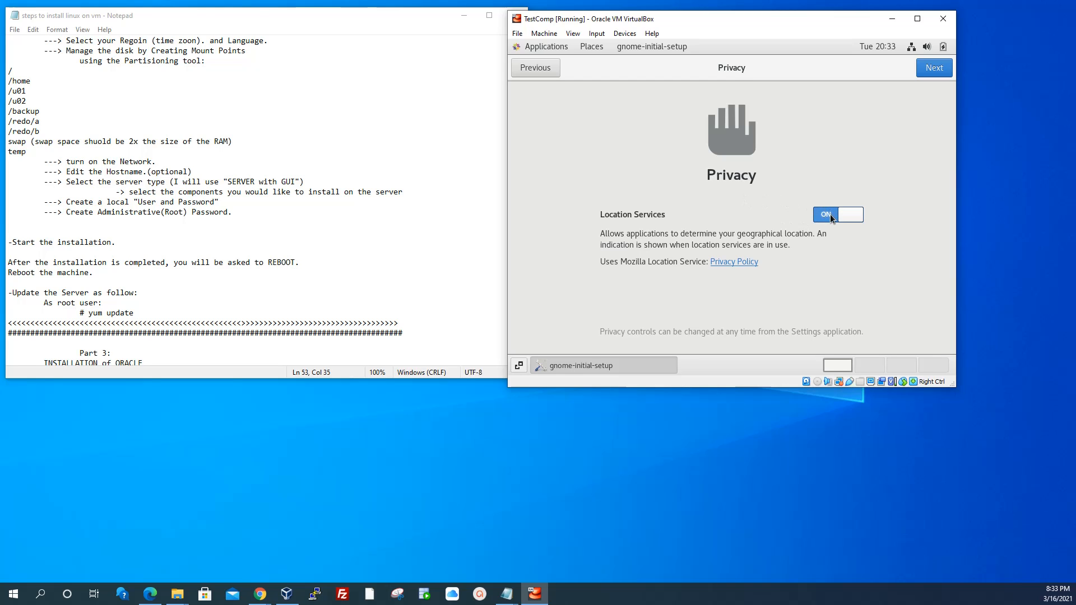
left_click(857, 215)
left_click(936, 68)
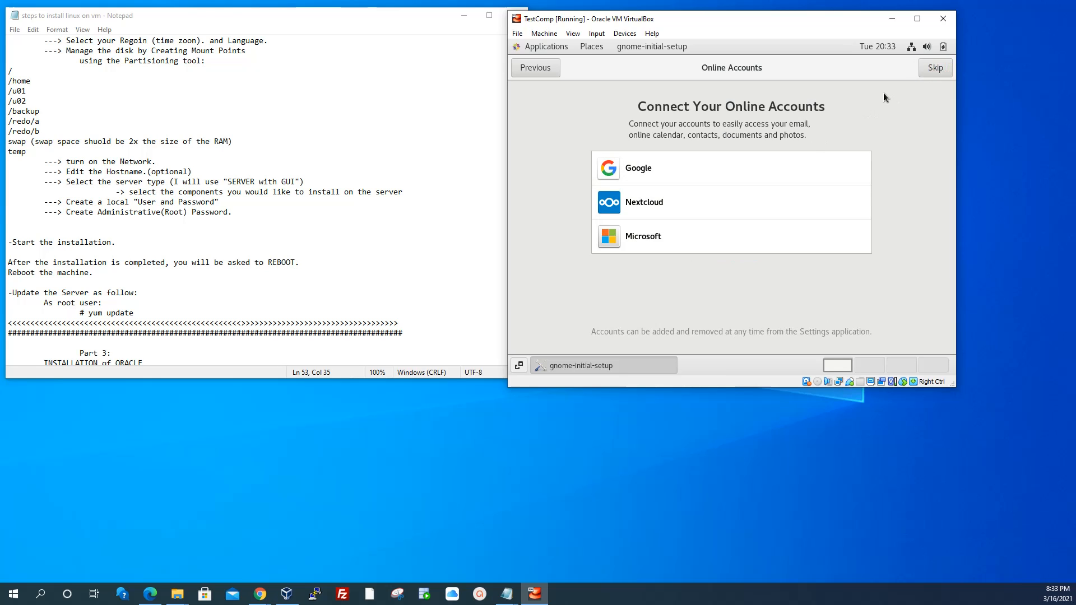
Skip online accounts, start using CentOS Linux, and close Getting Started help
left_click(934, 67)
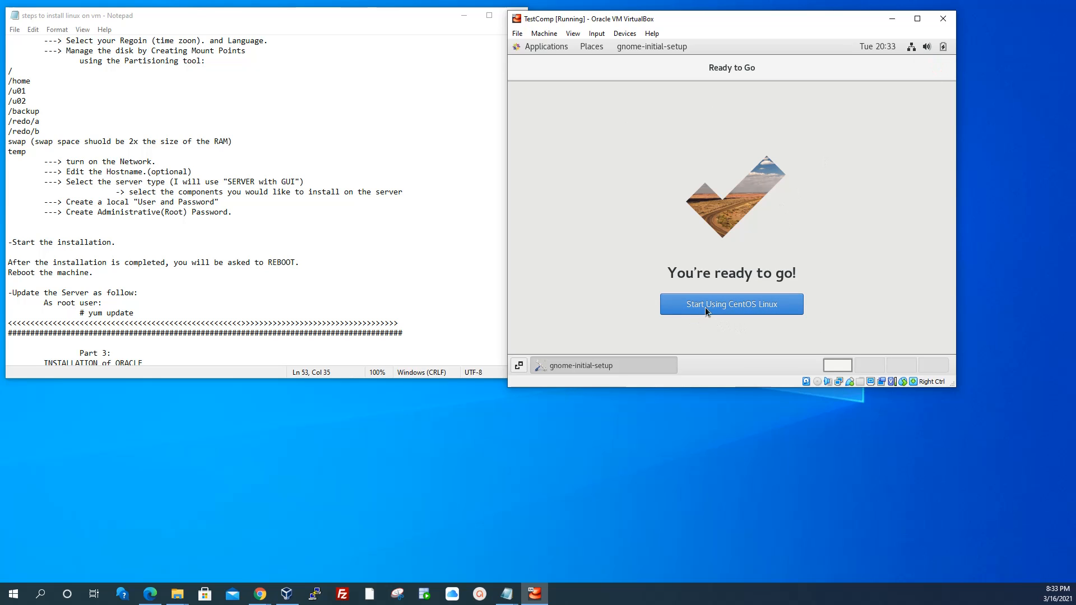
left_click(749, 306)
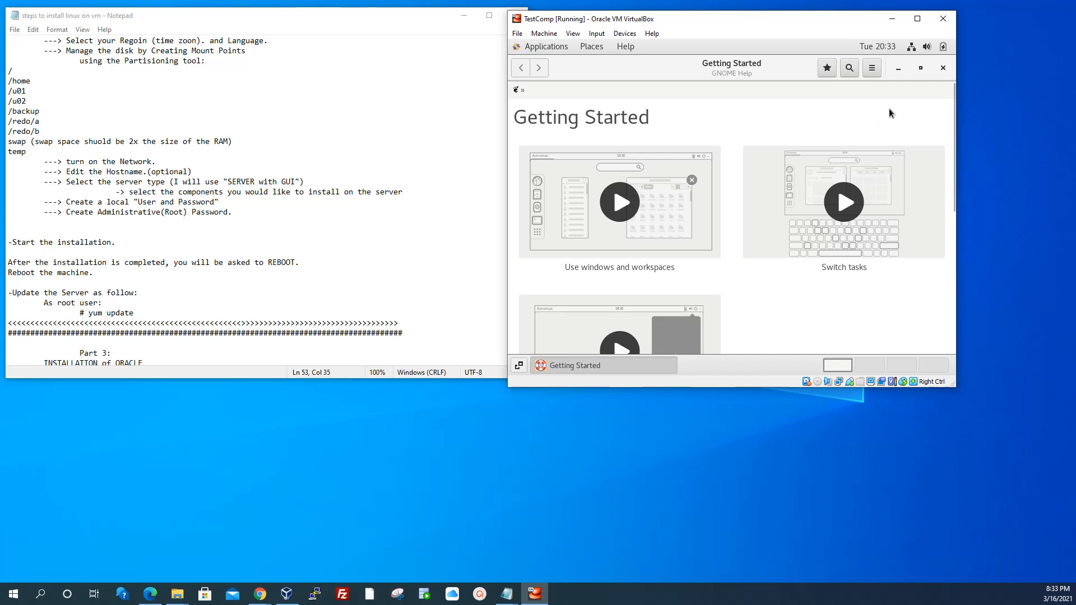
left_click(941, 69)
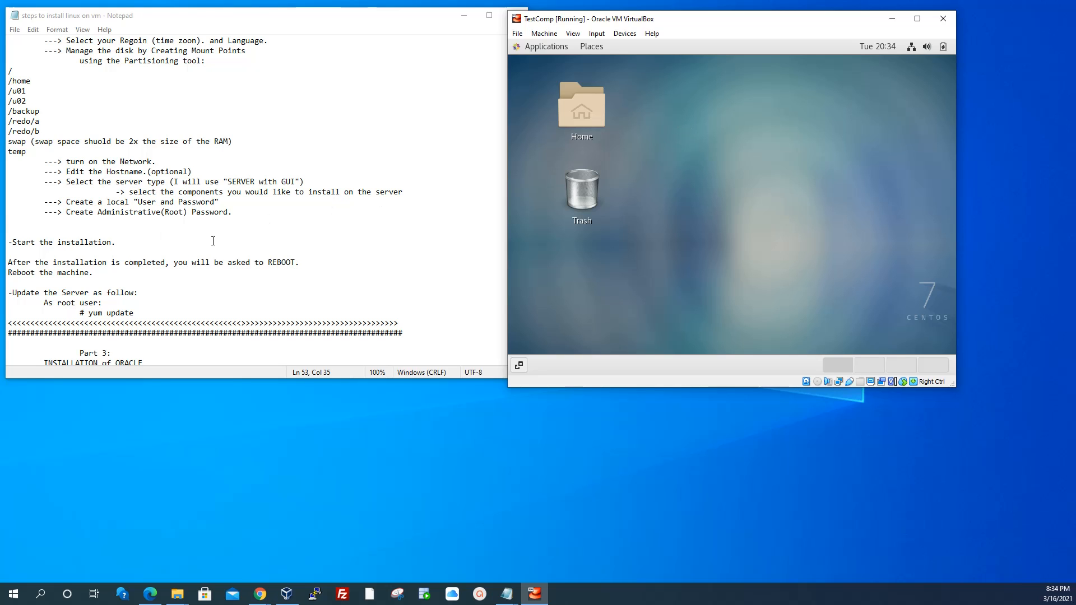
Open a terminal from the desktop and list the home folder with ls -a and ll
right_click(668, 106)
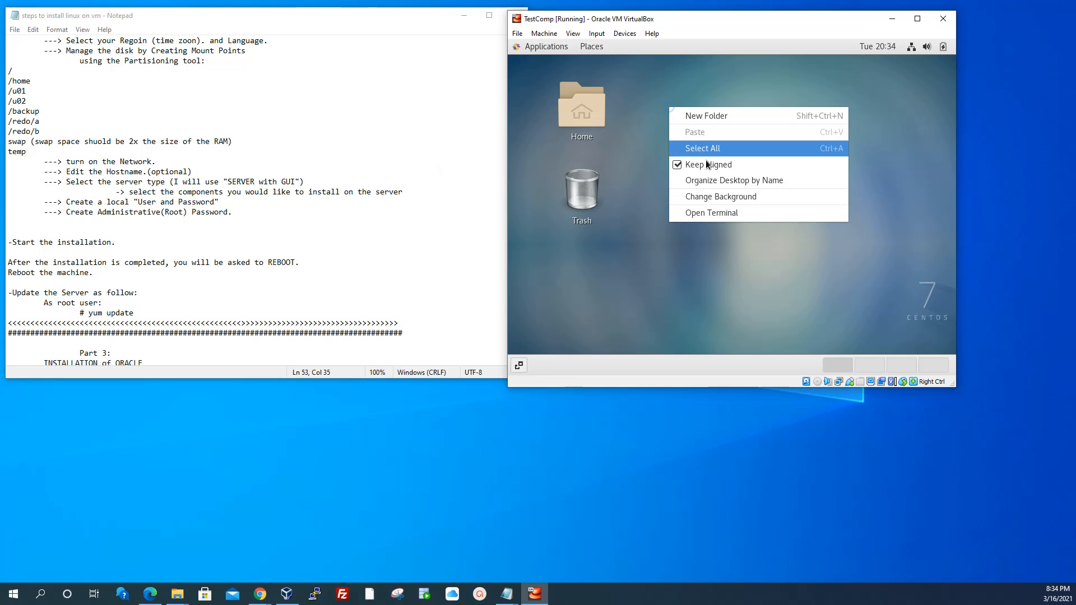
left_click(738, 212)
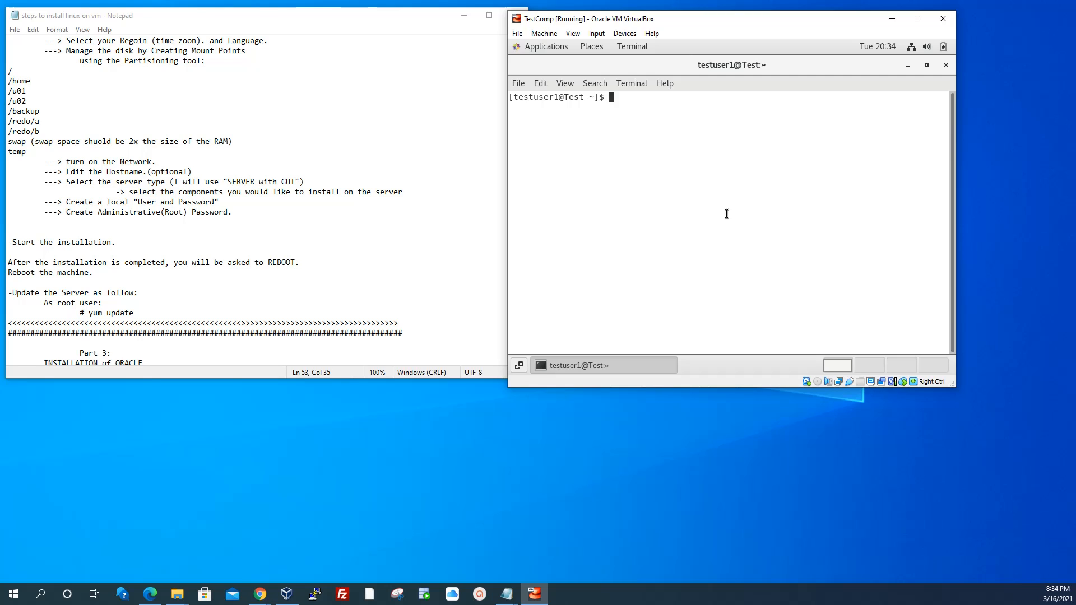
type("ls -a")
key("Return")
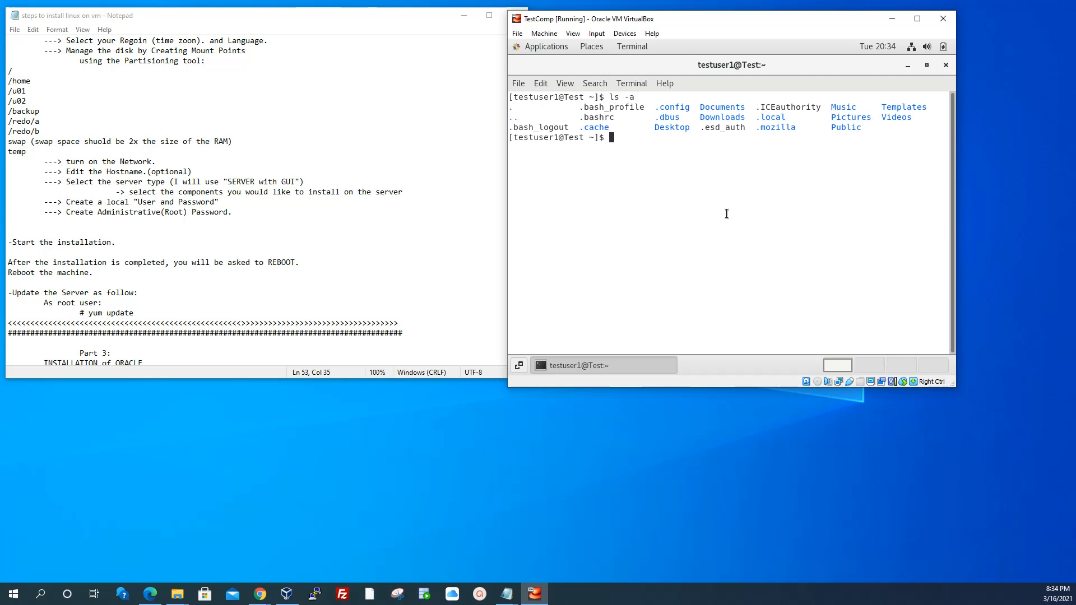
type("ll")
key("Return")
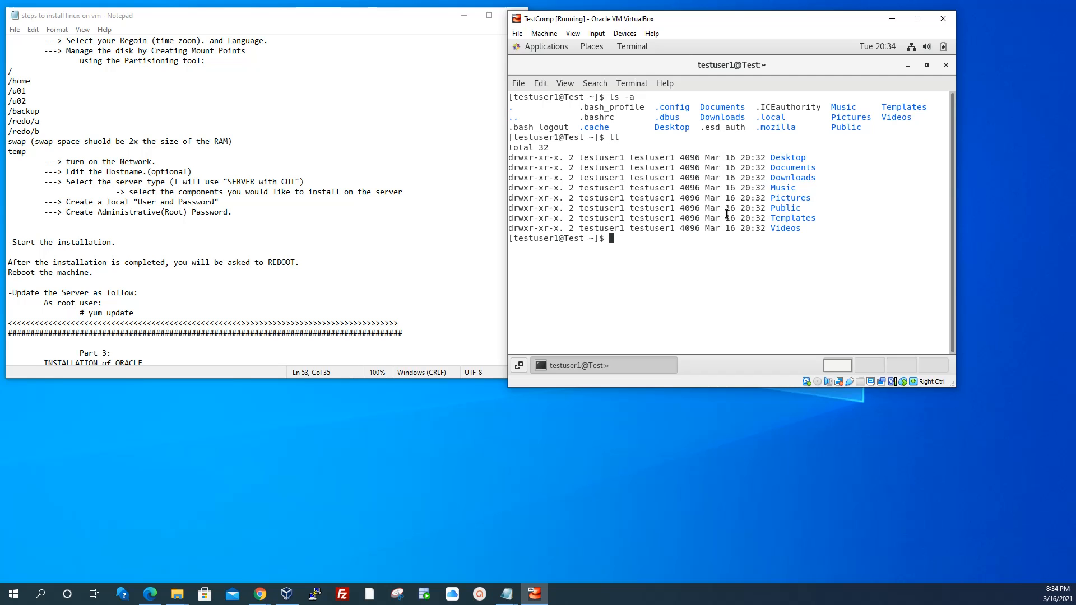
Run hostname to confirm the machine name Test.domain
type("hostnam")
type("e")
key("Return")
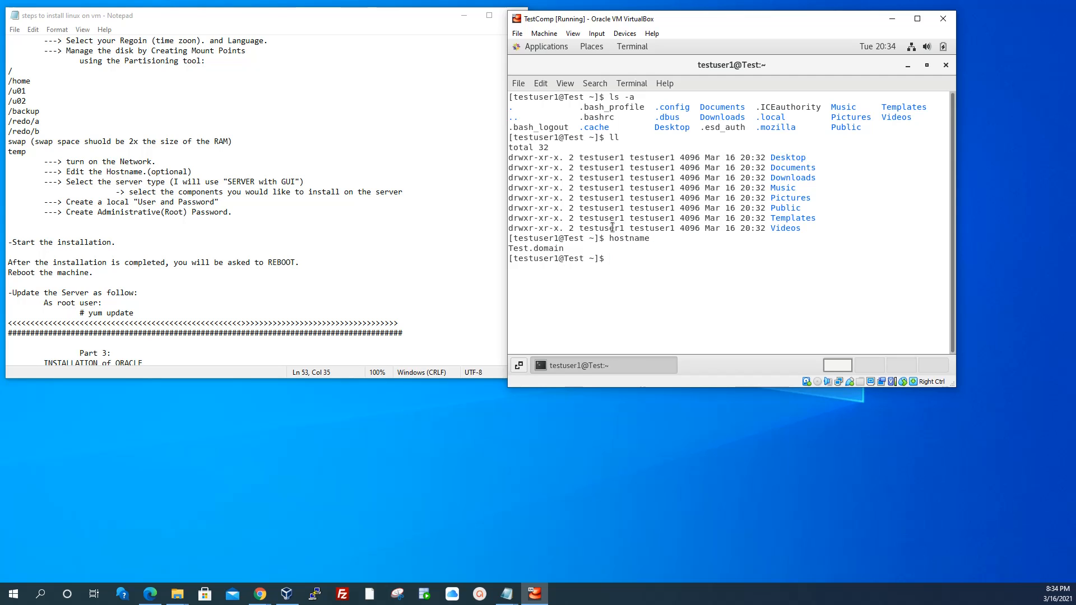
left_click_drag(571, 248, 512, 255)
left_click(657, 272)
Run ifconfig to find the enp0s3 address 192.168.0.34, then run su
type("ifconfig")
key("Return")
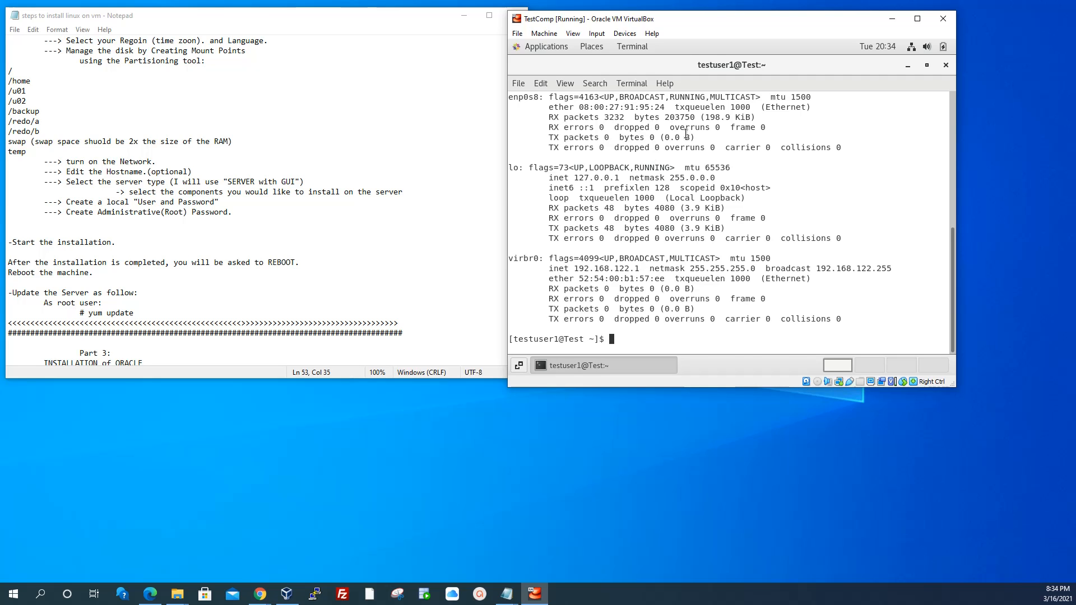
scroll(686, 132, "up", 4)
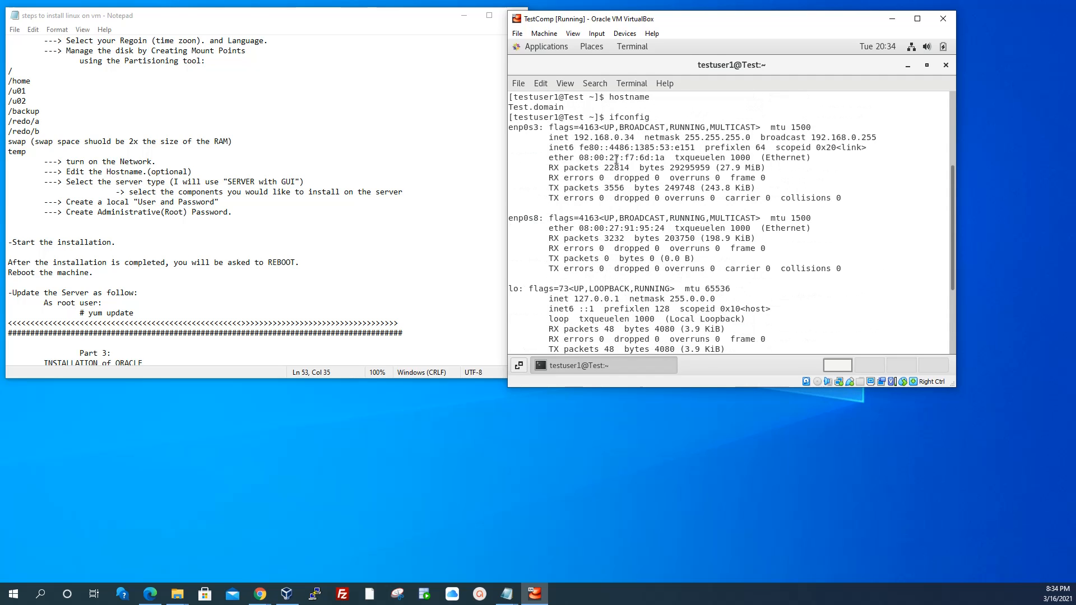
left_click_drag(635, 137, 570, 140)
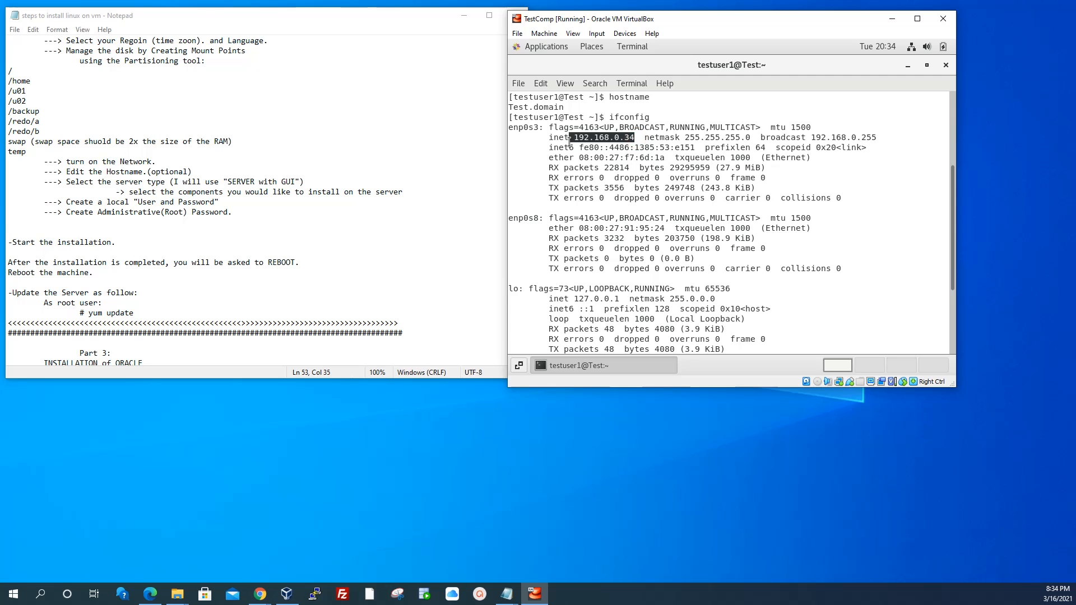
scroll(678, 197, "down", 4)
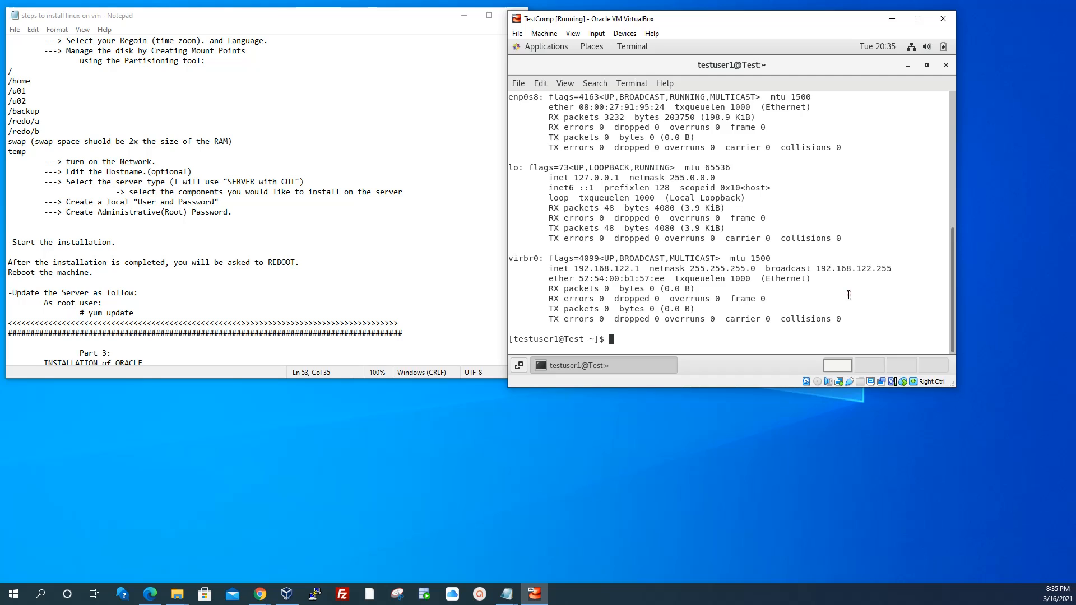
type("su")
key("Return")
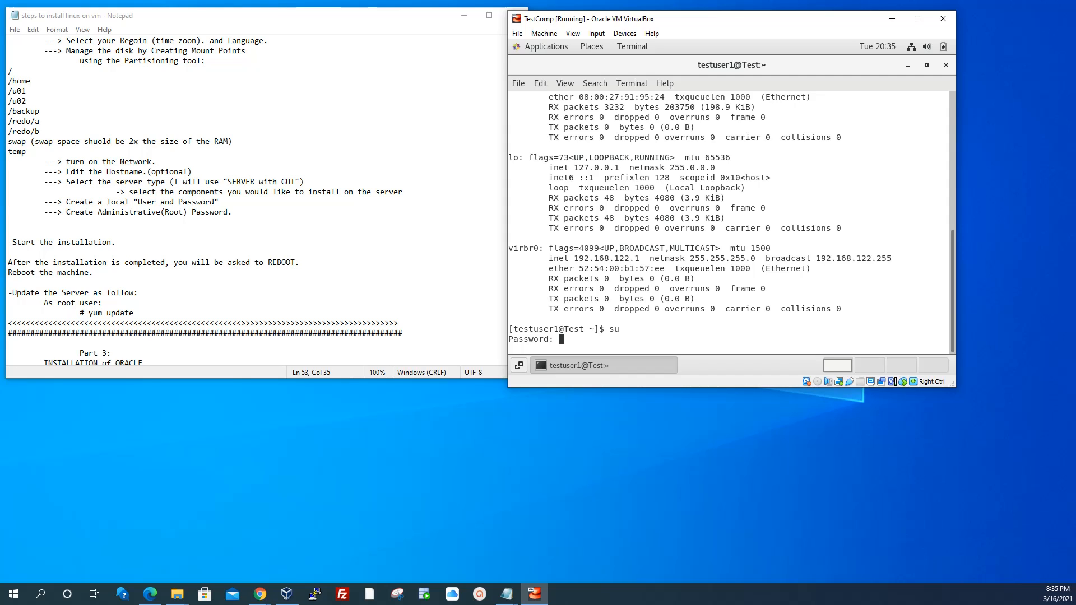
Become root, change to root's home folder with cd, and list its files with ll
key("Return")
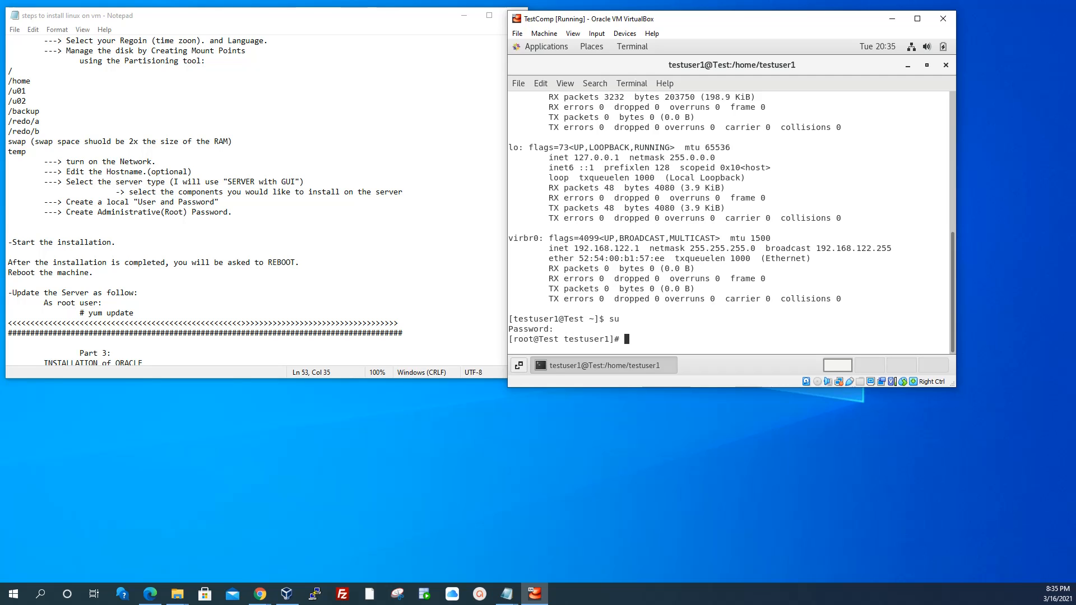
type("cd")
key("Return")
type("ll")
key("Return")
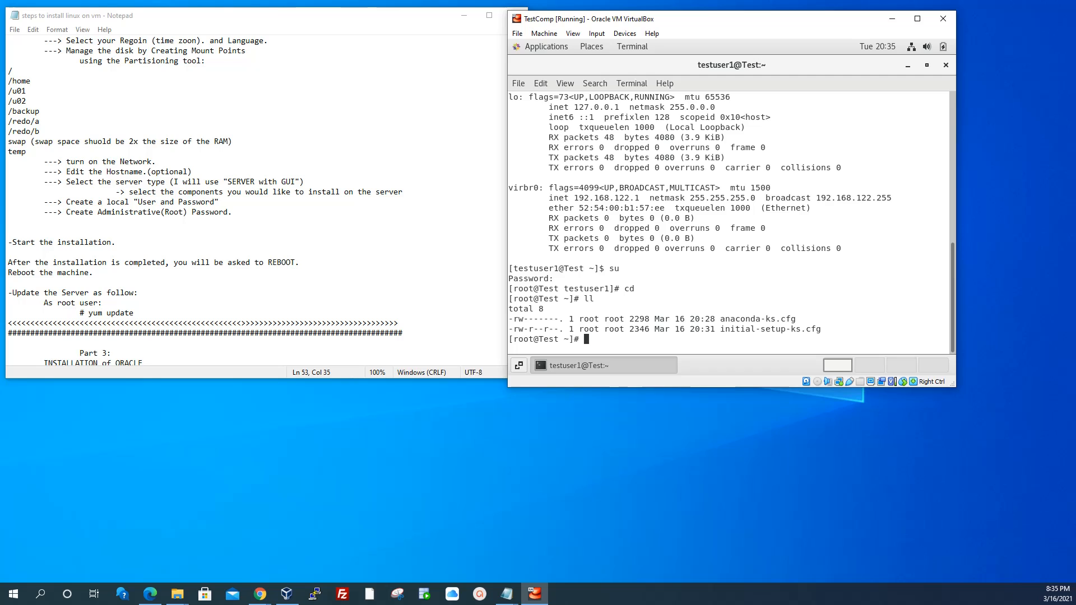
Clear the terminal and type yum update -y at the root prompt
type("clear")
key("Return")
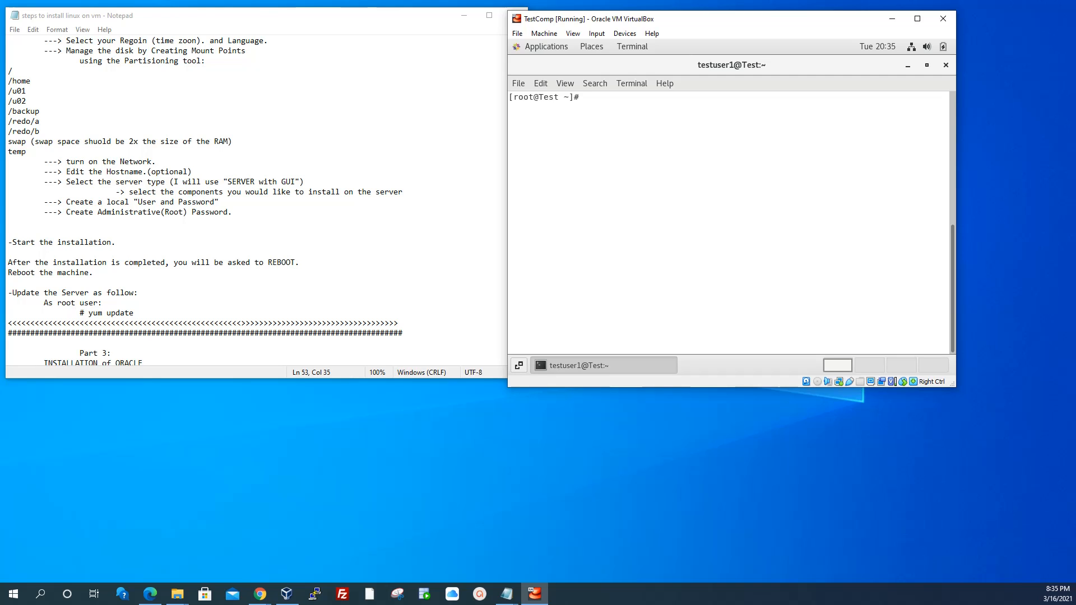
type("yum update -y")
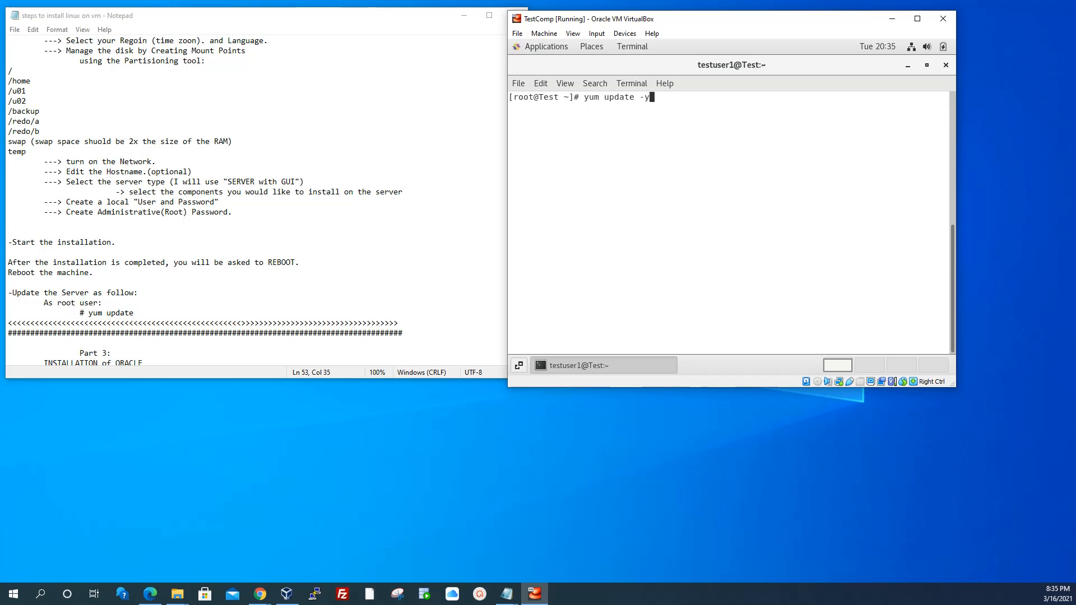